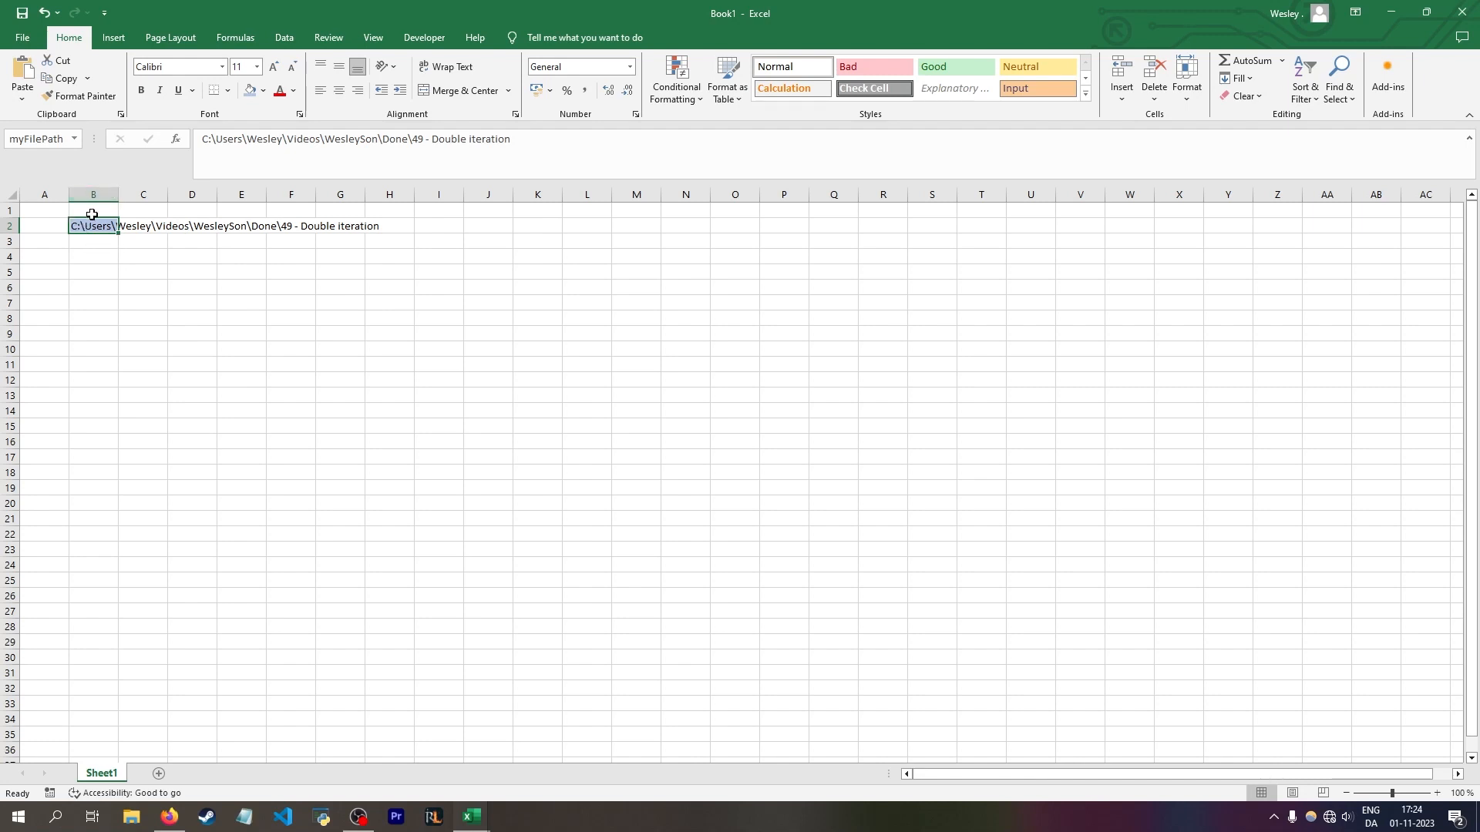
Step: Load the myFilePath named range into Power Query and delete its Changed Type and Promoted Headers steps
left_click(284, 37)
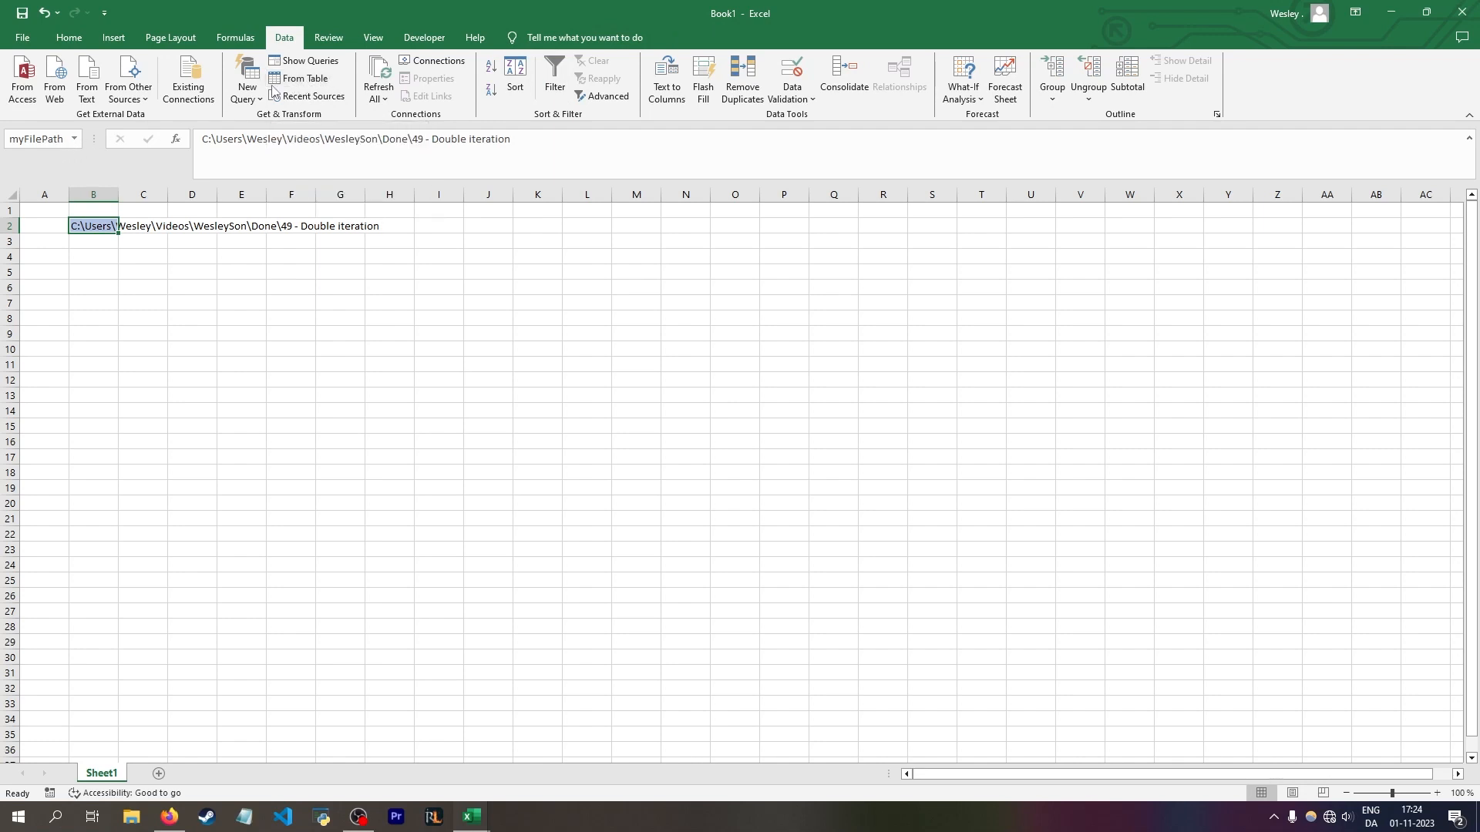
left_click(297, 79)
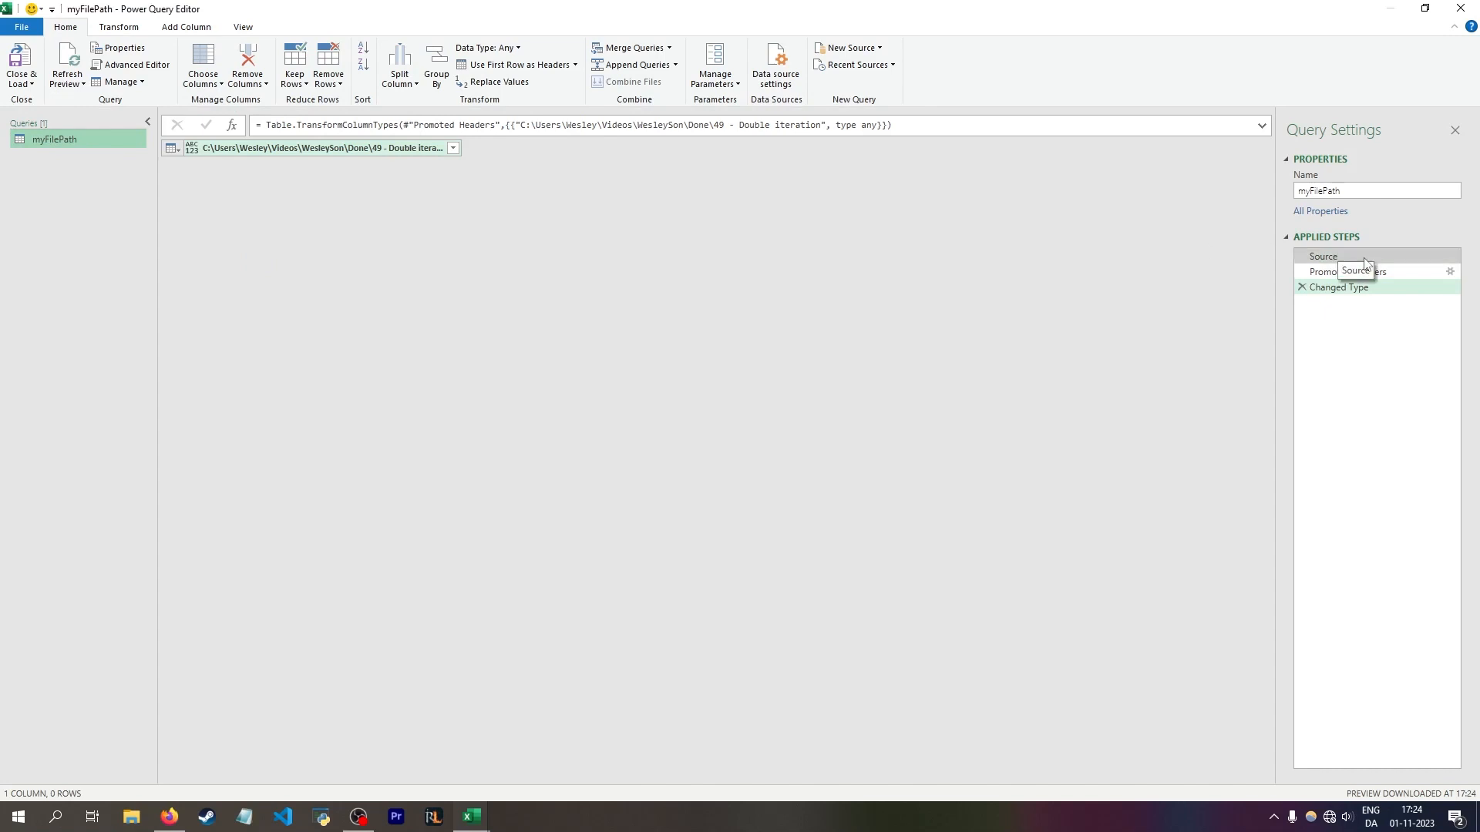
left_click(1302, 287)
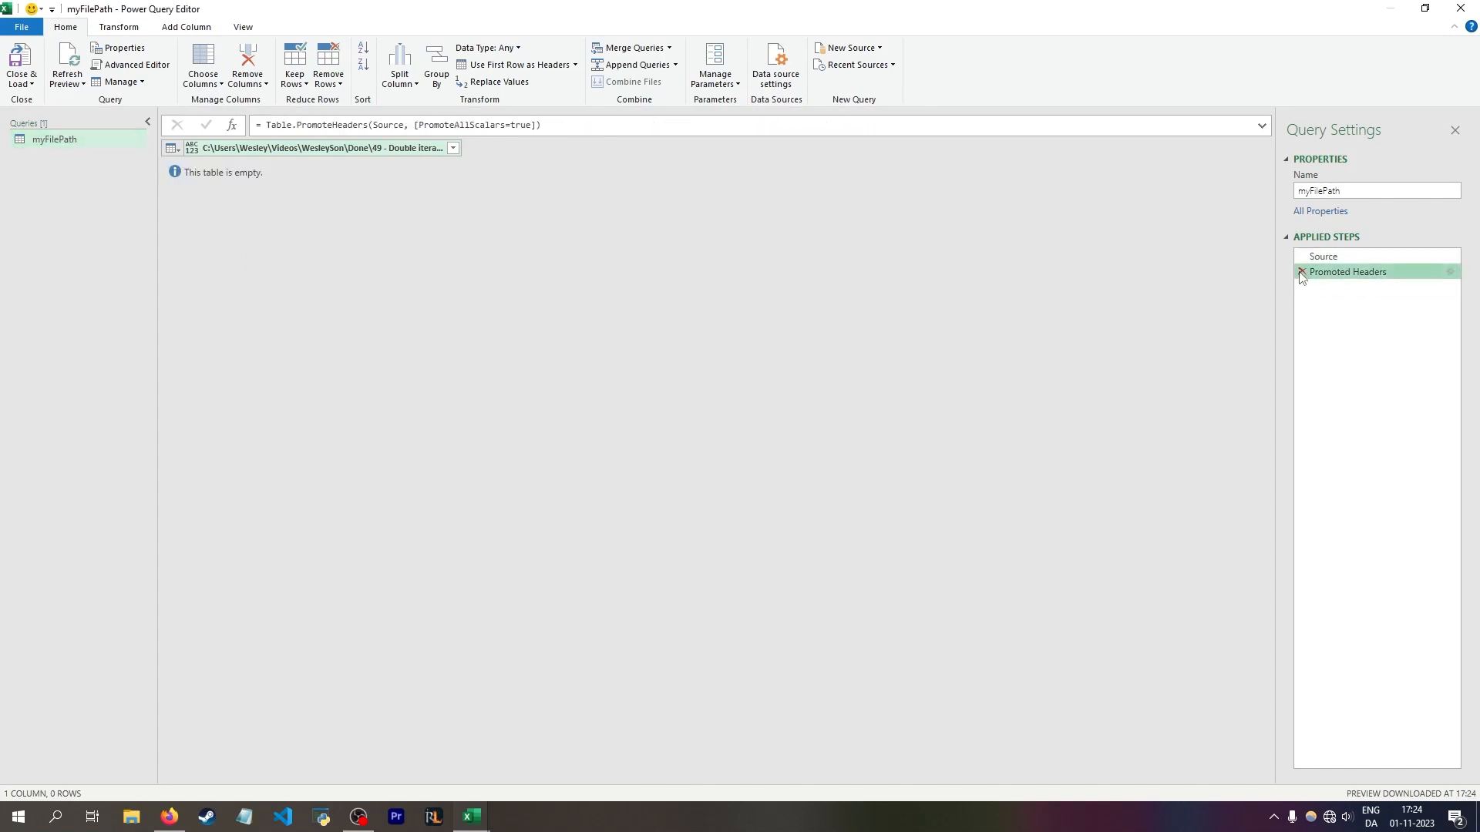
left_click(1301, 272)
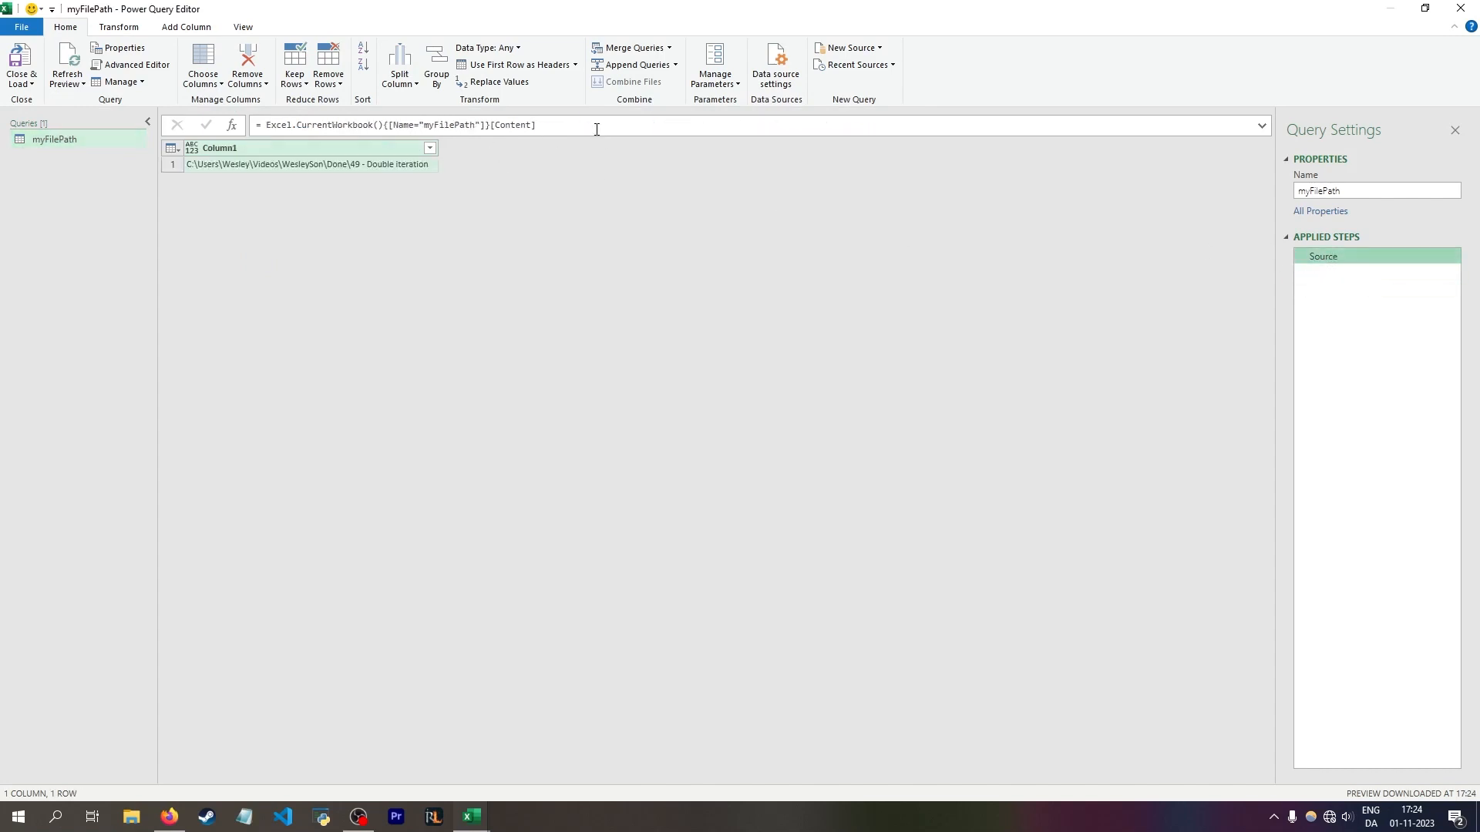
Step: Drill the myFilePath query down to its single text value by appending {0}[Column1] to the Source formula
left_click(323, 168)
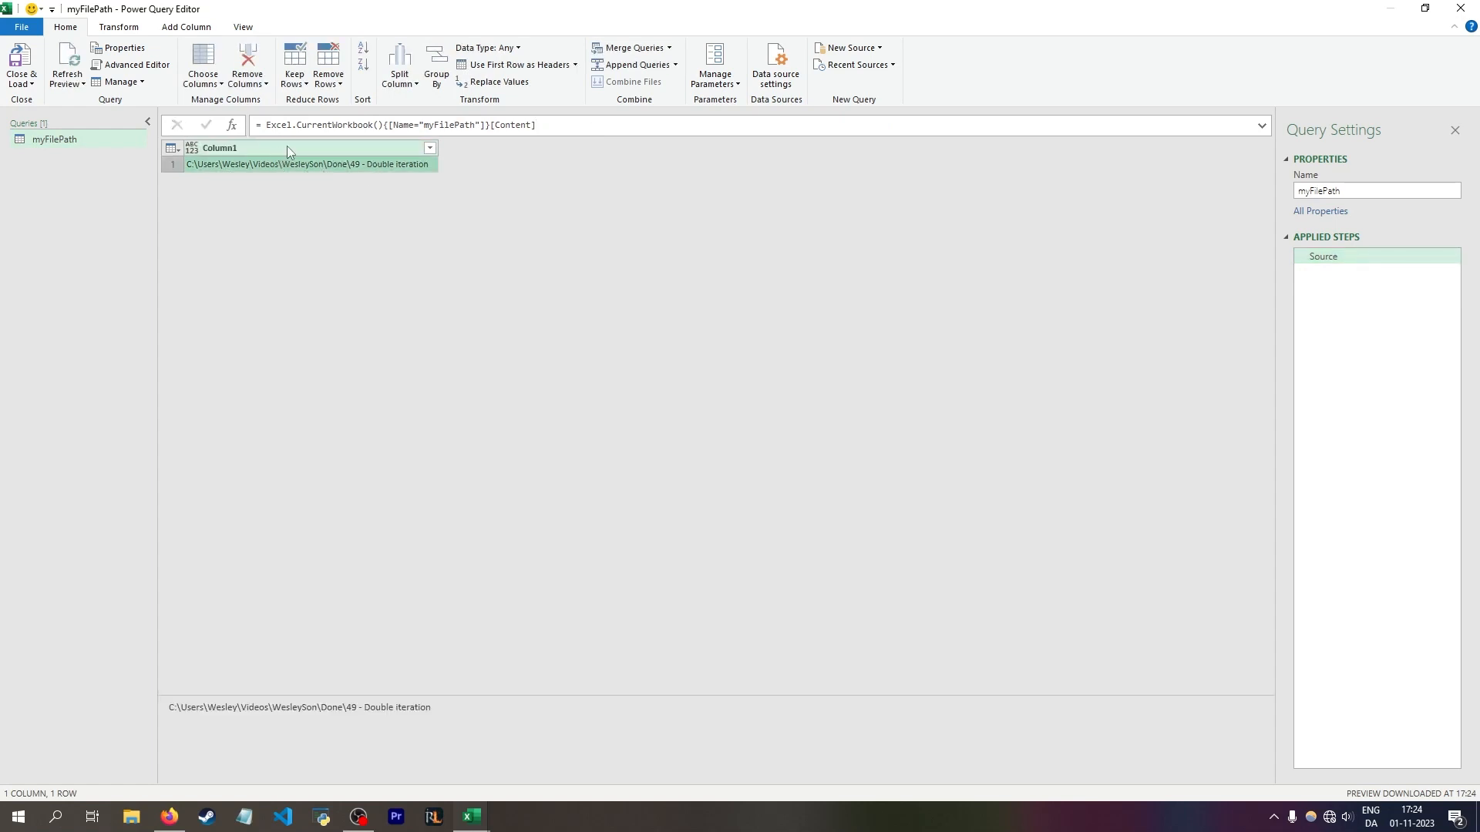
left_click(568, 128)
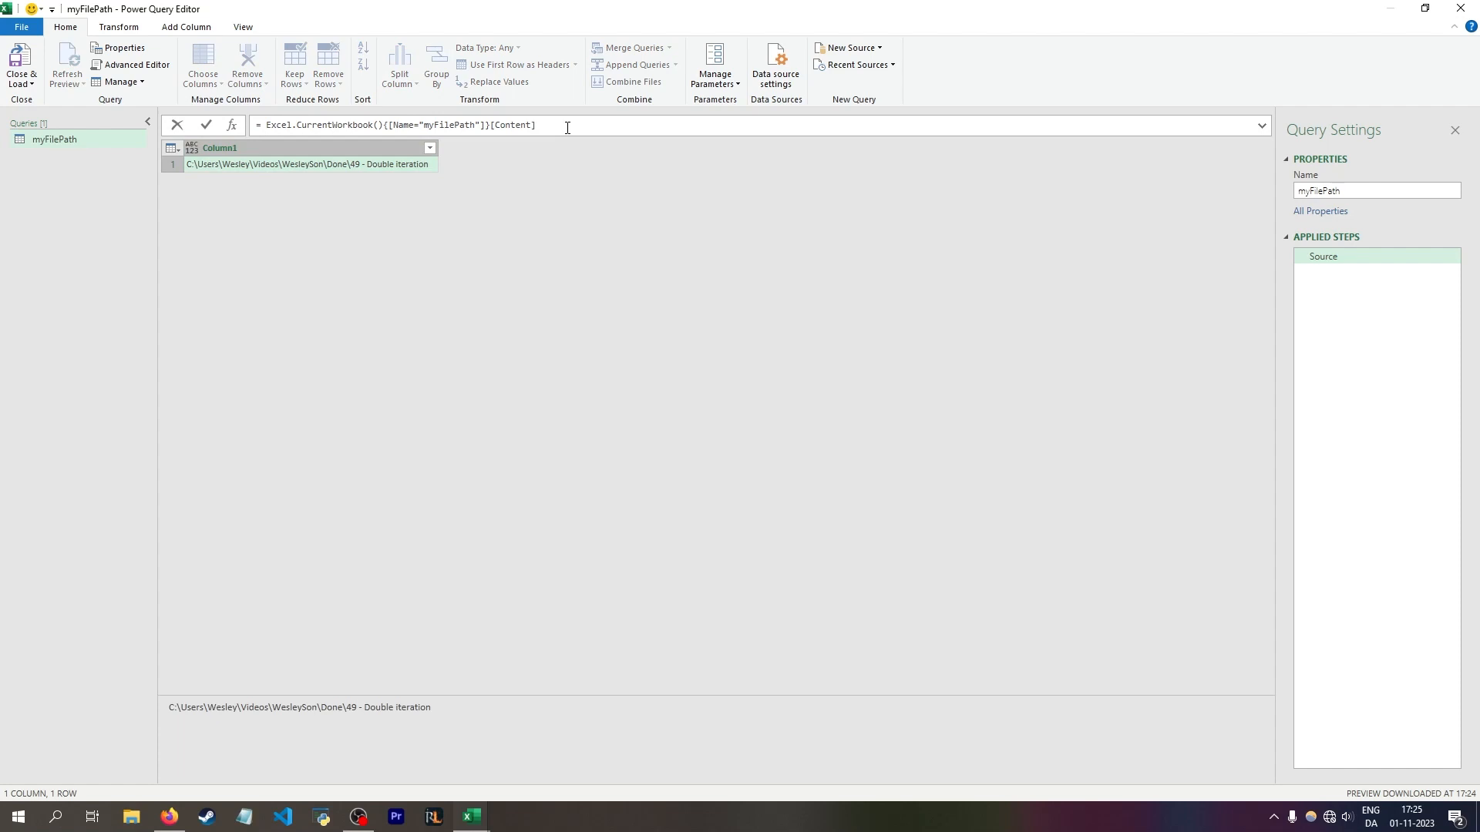
type("{0")
key("Return")
left_click(580, 122)
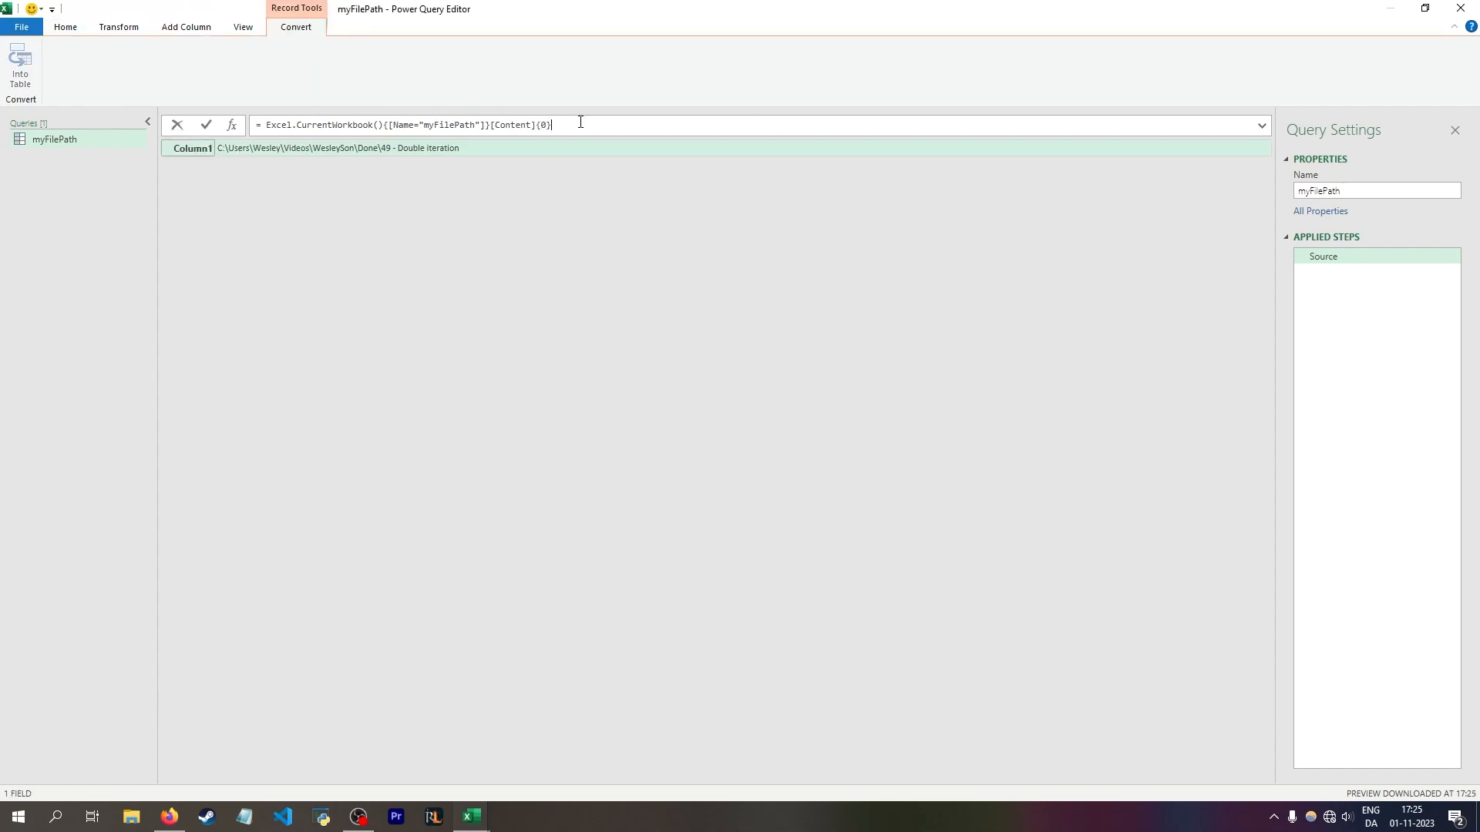
type("[Column1]")
key("Return")
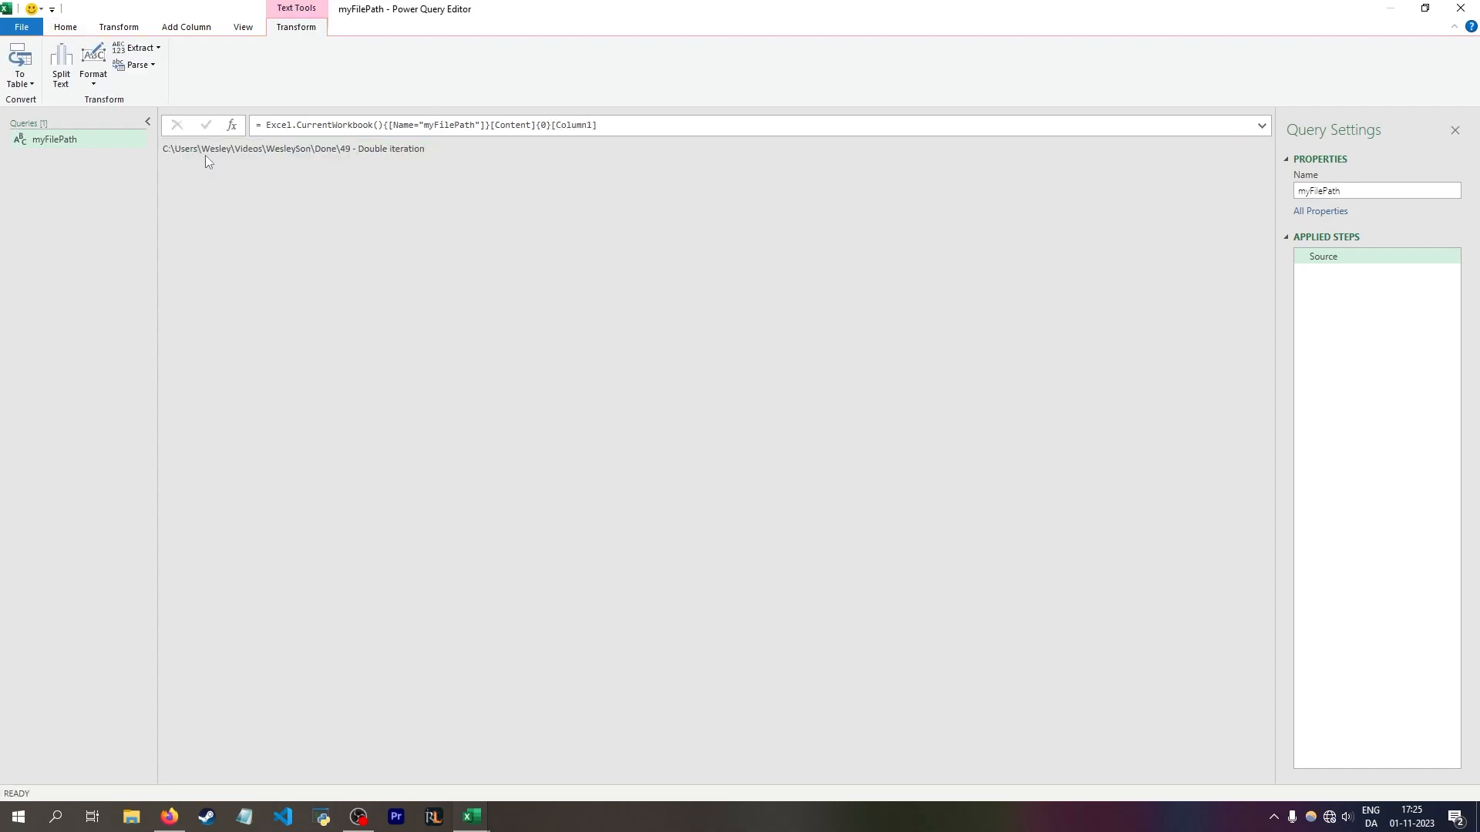
left_click_drag(420, 13, 462, 294)
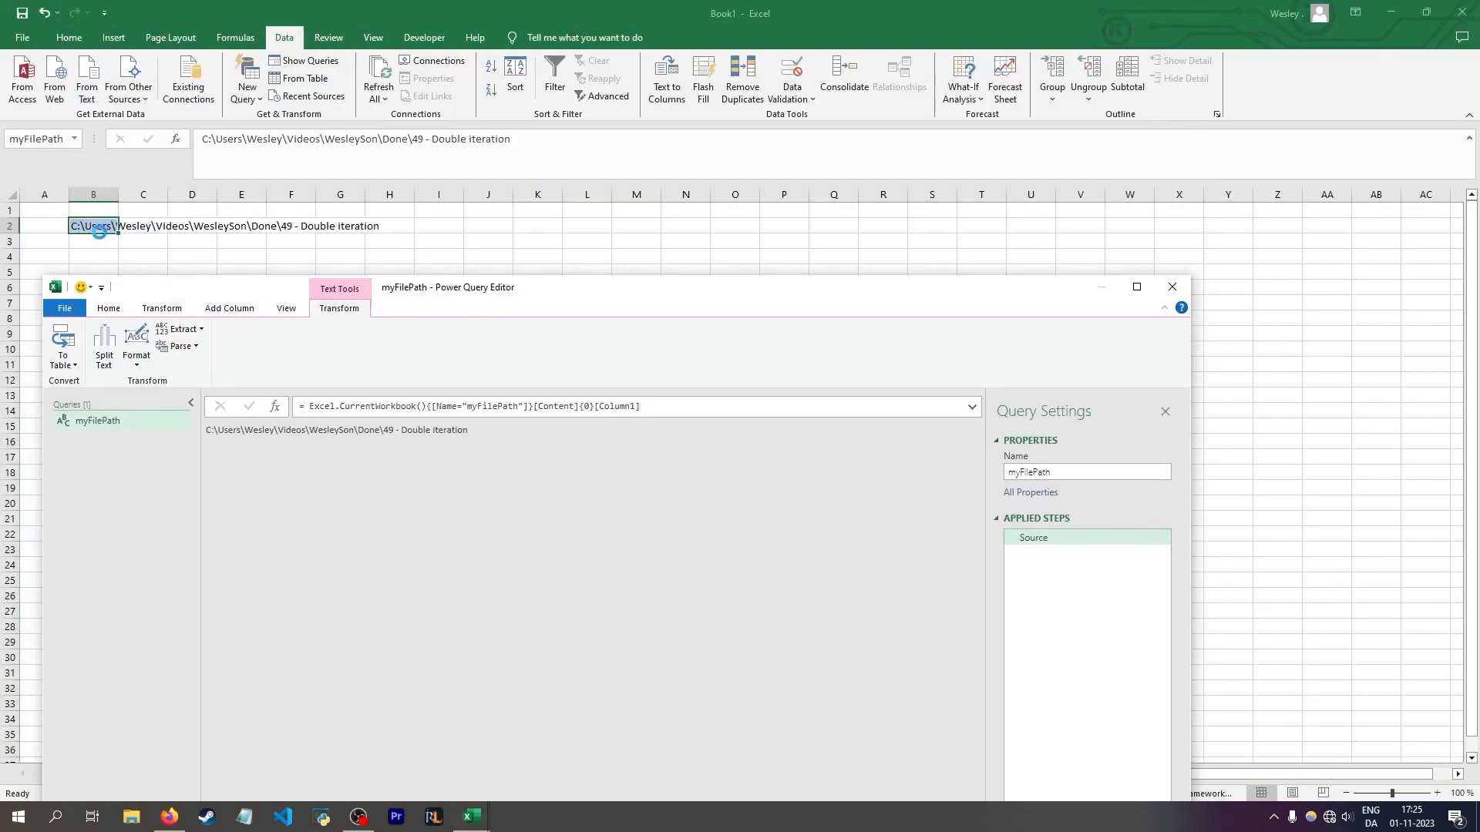
double_click(497, 292)
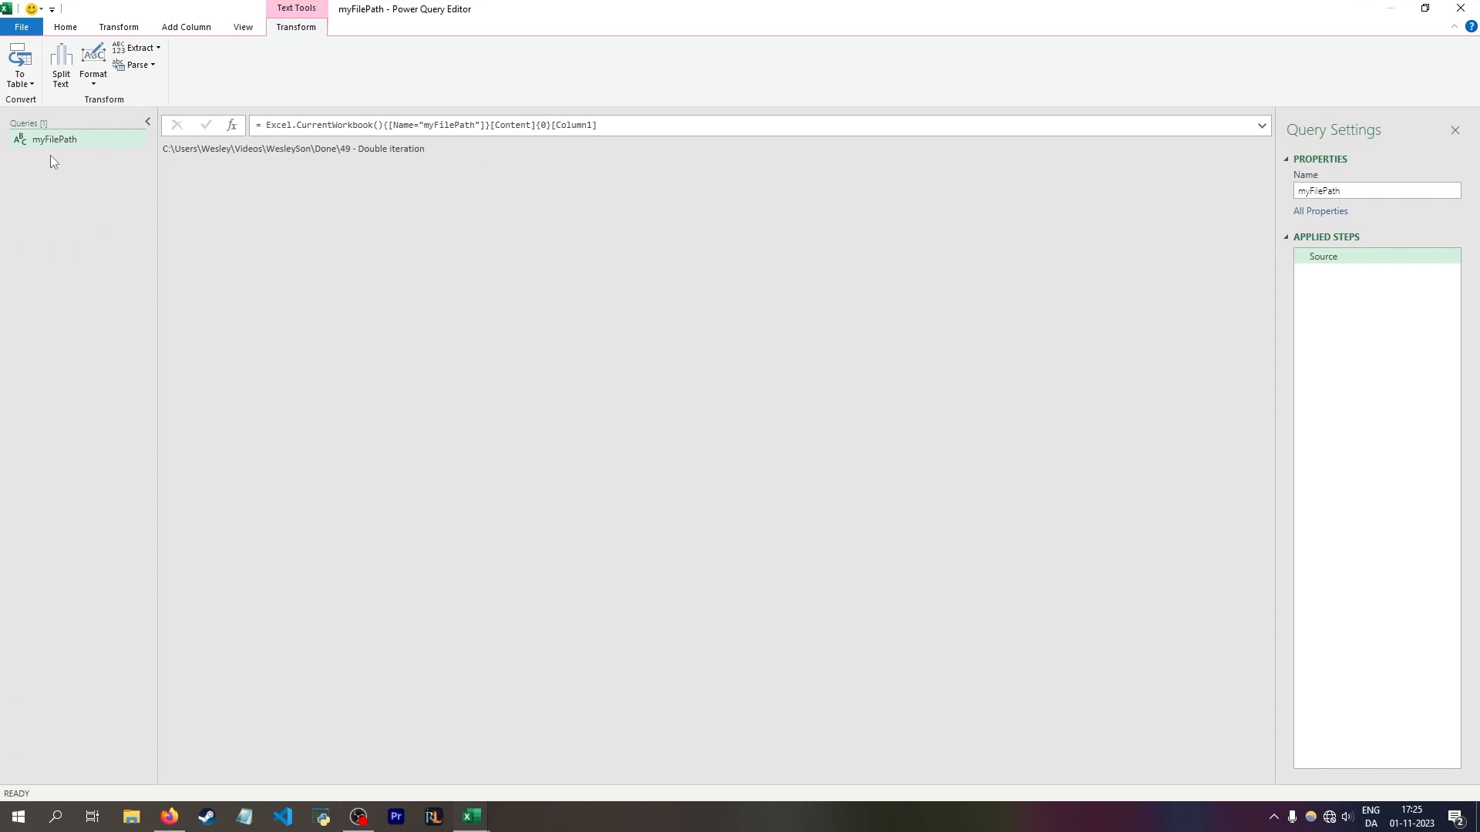
Step: Import Table1 from the Excel workbook Data and output.xlsx as a new query named Firewall
right_click(86, 161)
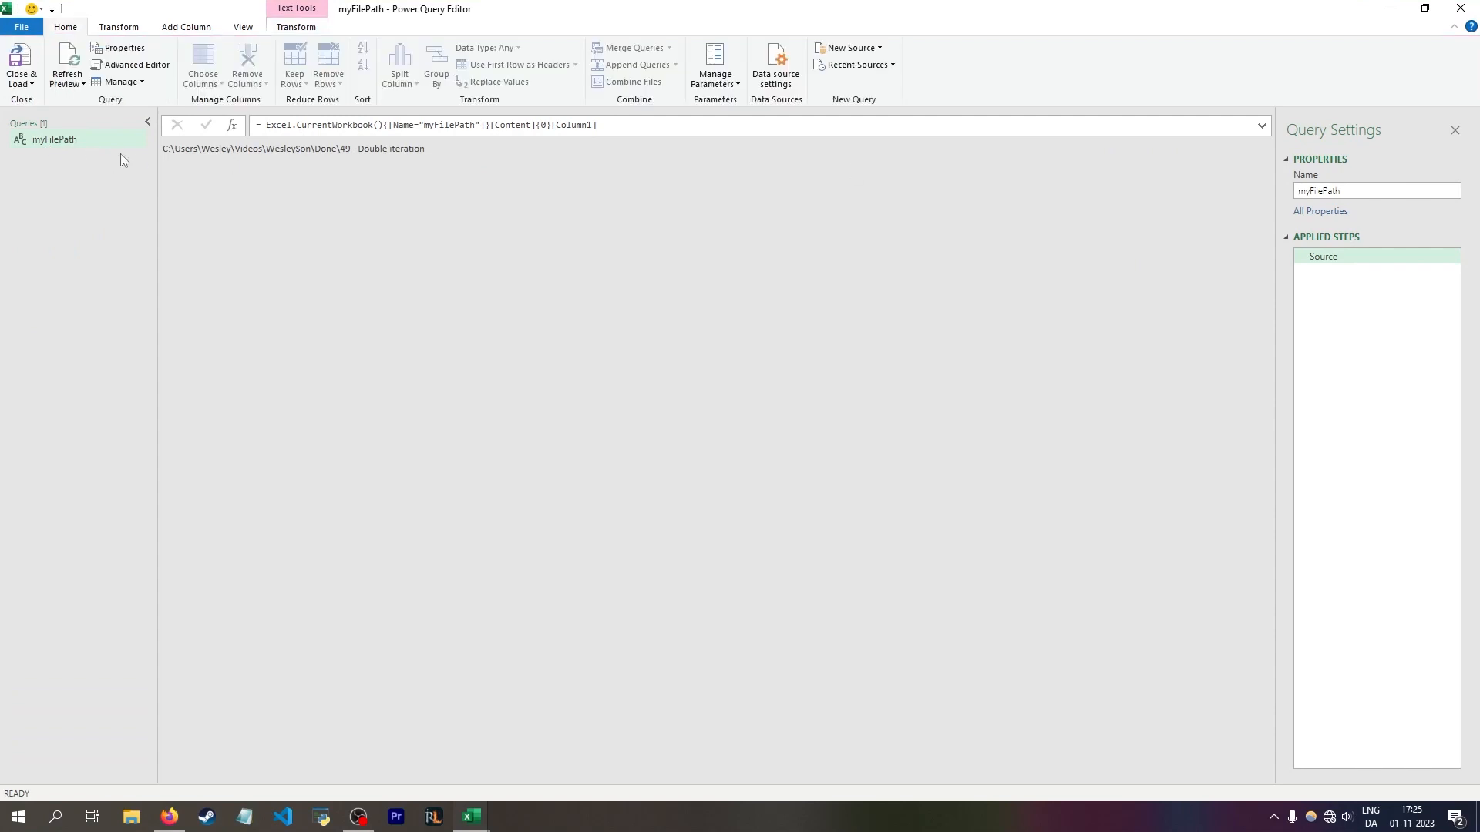
right_click(86, 173)
mouse_move(140, 208)
mouse_move(231, 205)
left_click(373, 207)
type("C:\\Users\\Wesley\\Videos\\WesleySon\\Done\\49 - Double iteration\\Data and output.xlsx")
left_click(606, 395)
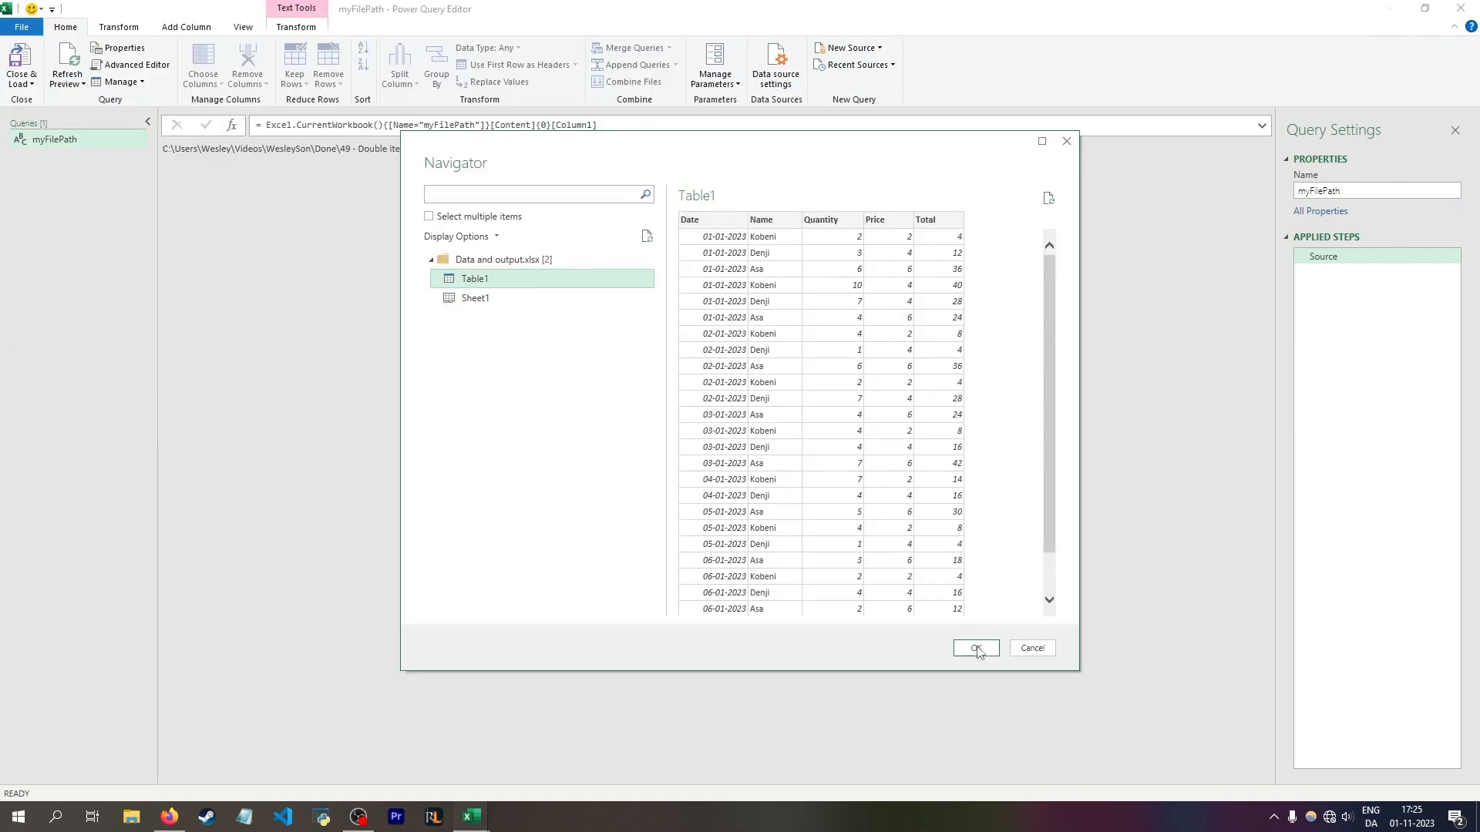
left_click(979, 650)
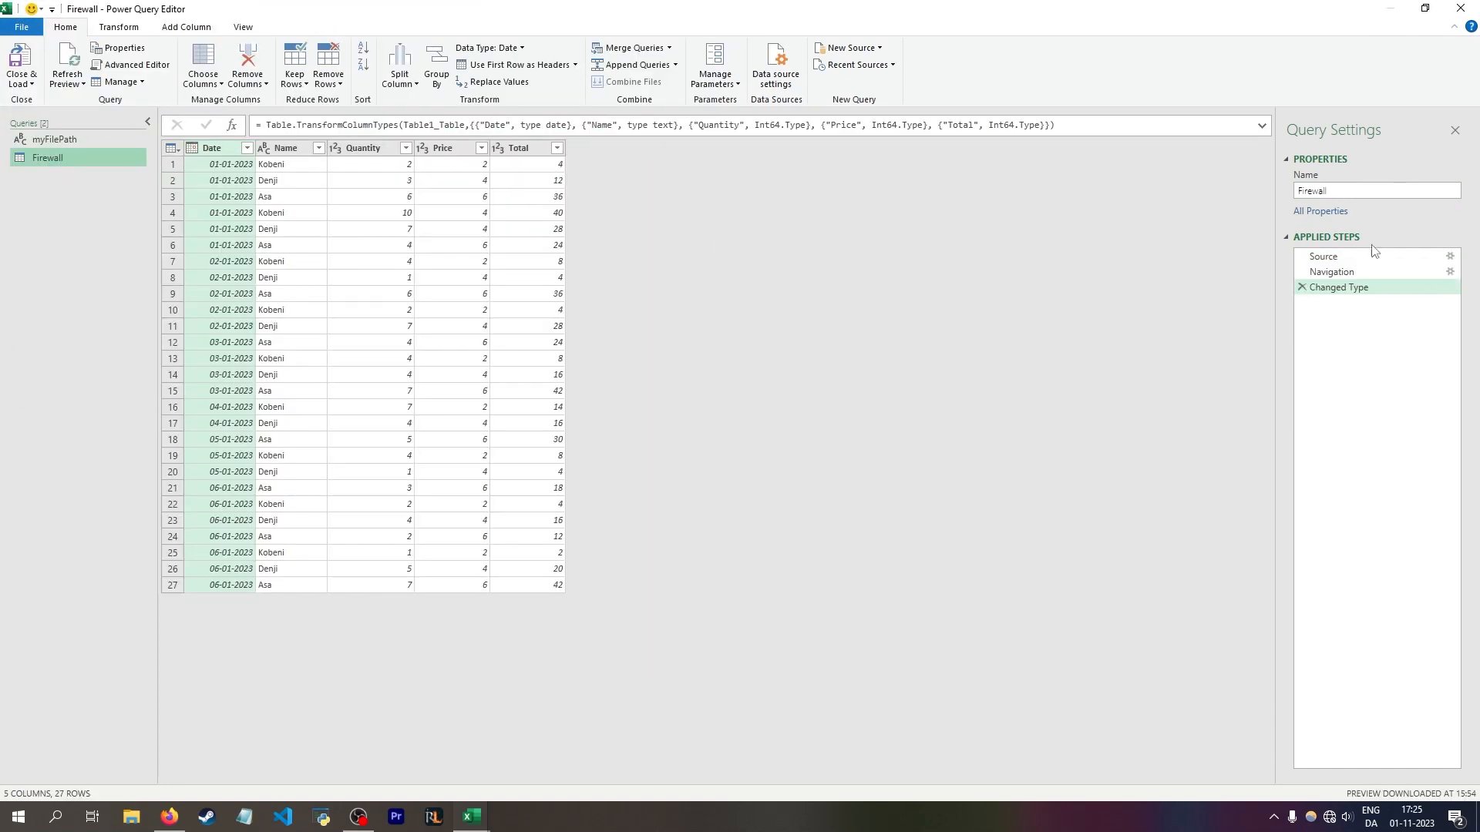
Step: In the Firewall query's Source formula, replace the hard-coded folder path so File.Contents reads myFilePath & "\Data and output.xlsx"
left_click(1373, 256)
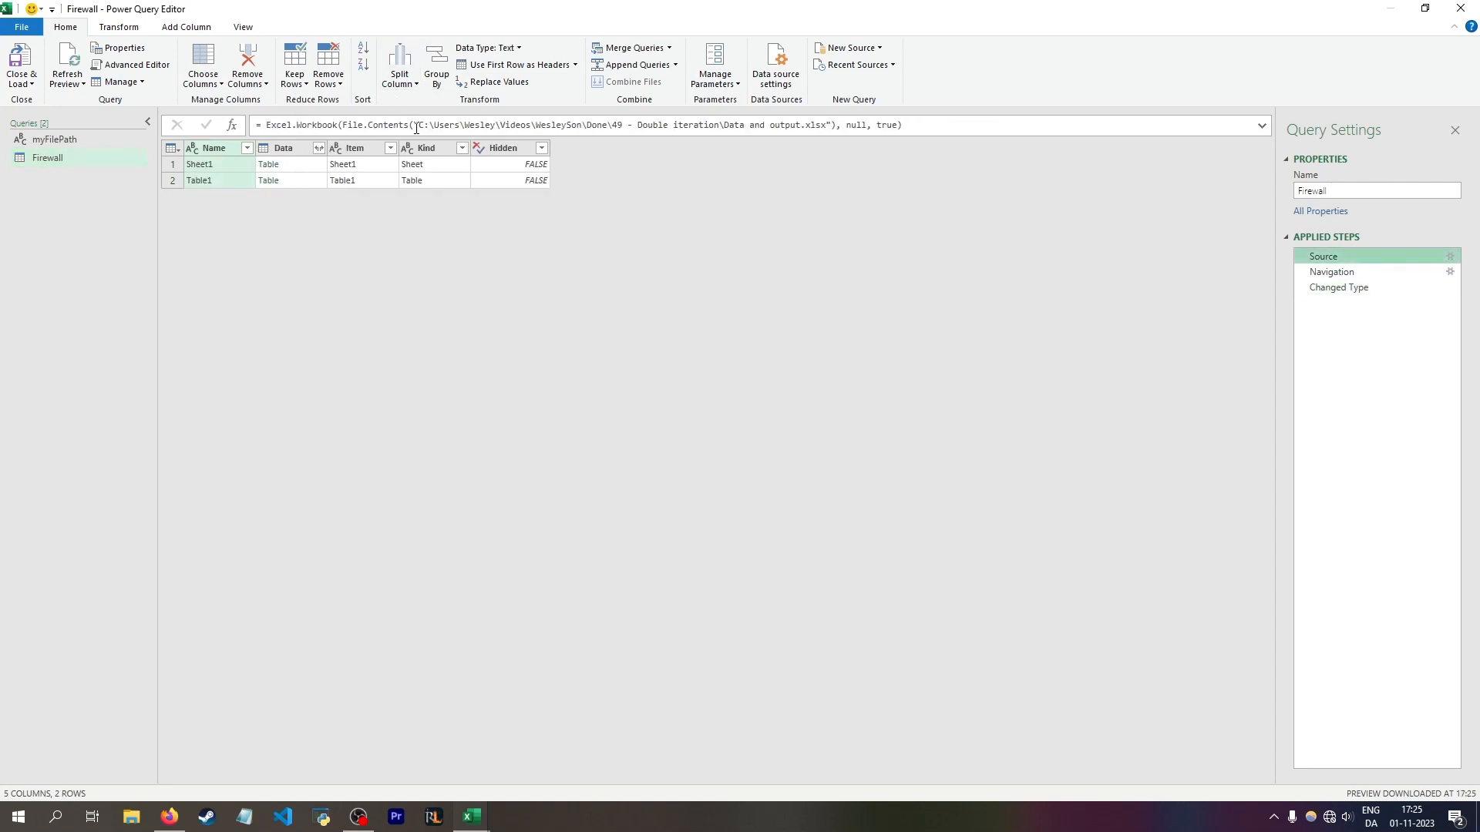
left_click(56, 142)
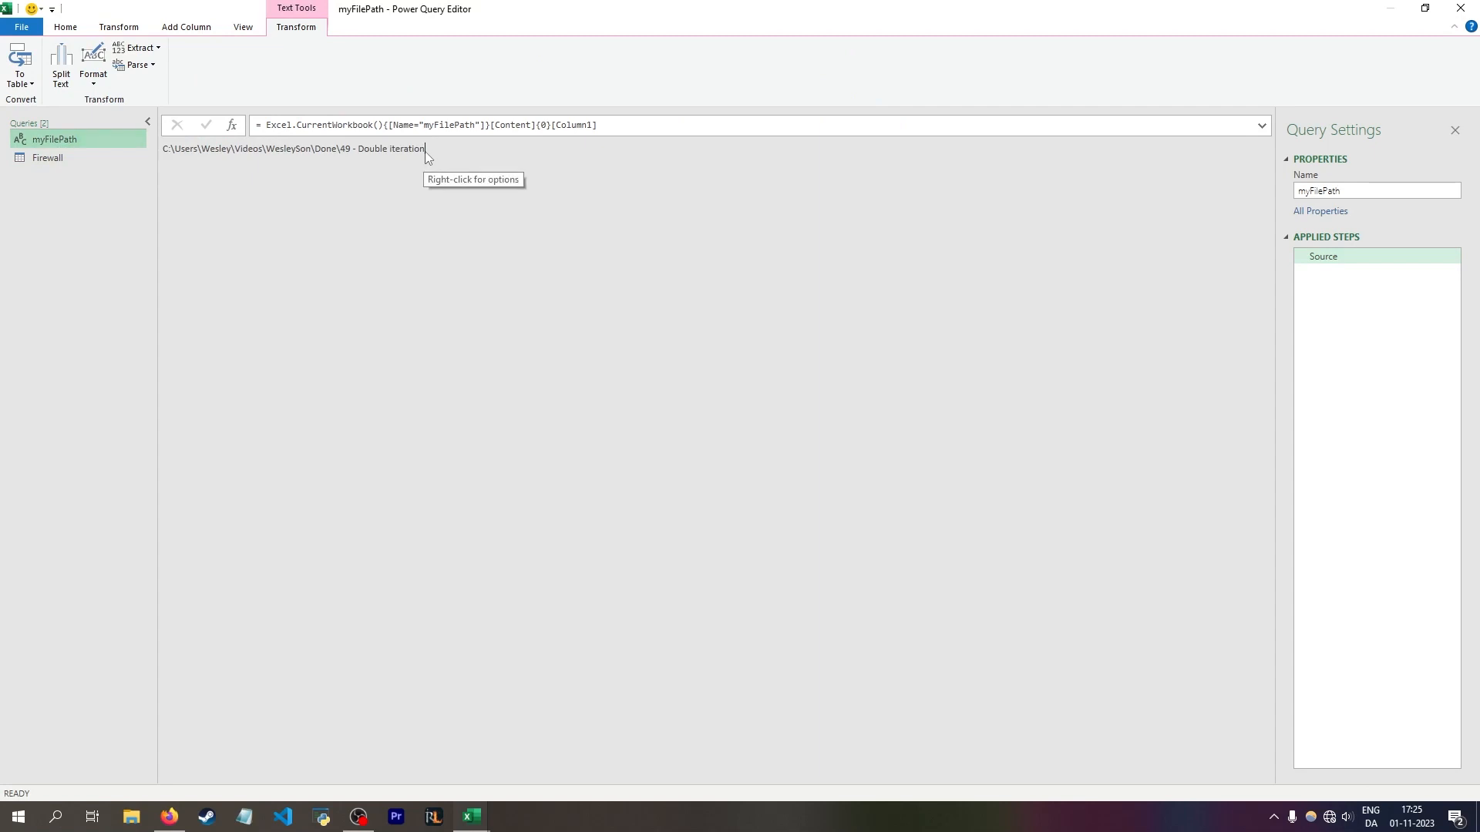
left_click_drag(424, 151, 163, 152)
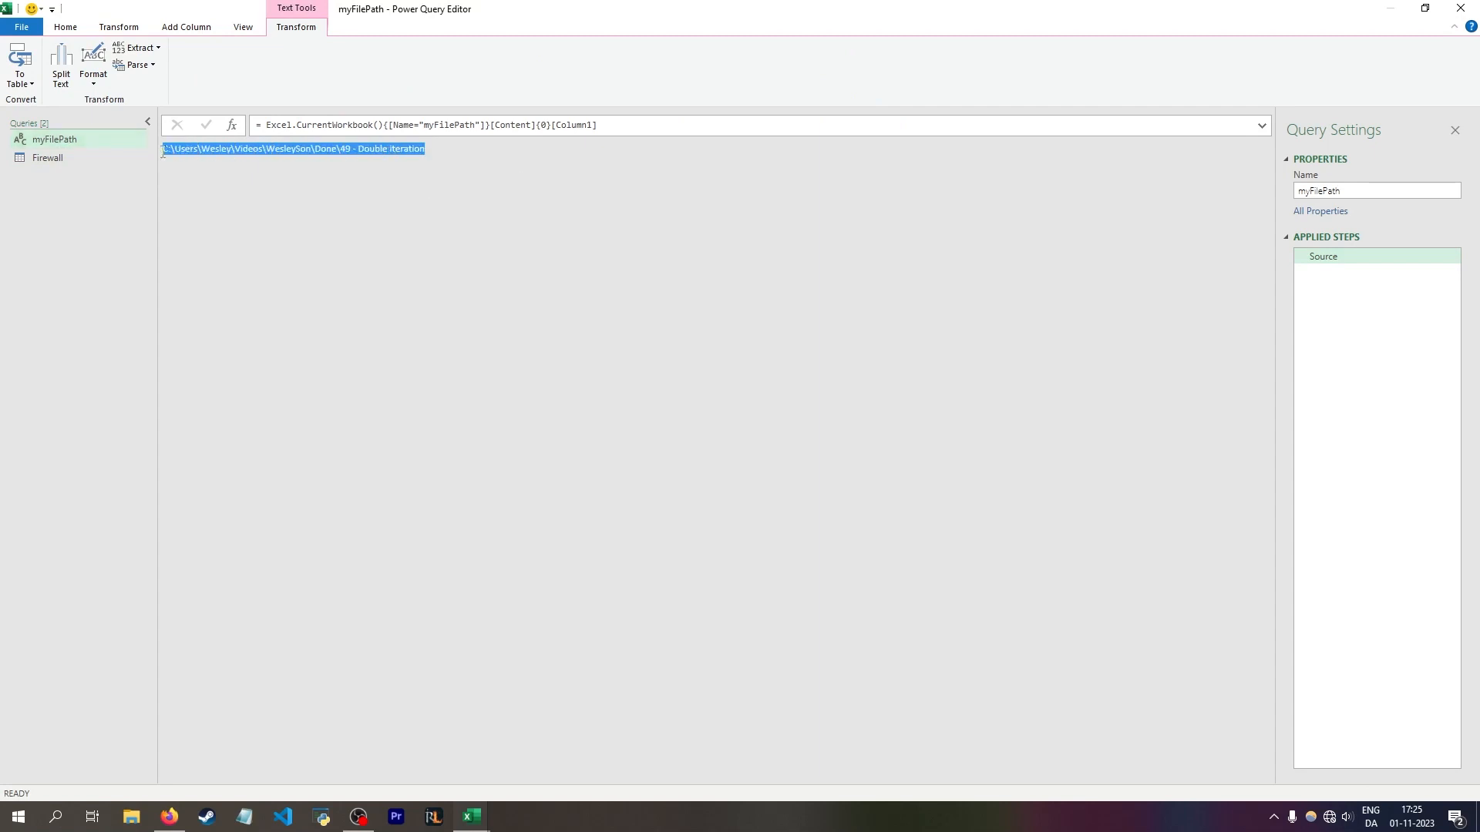
left_click(424, 150)
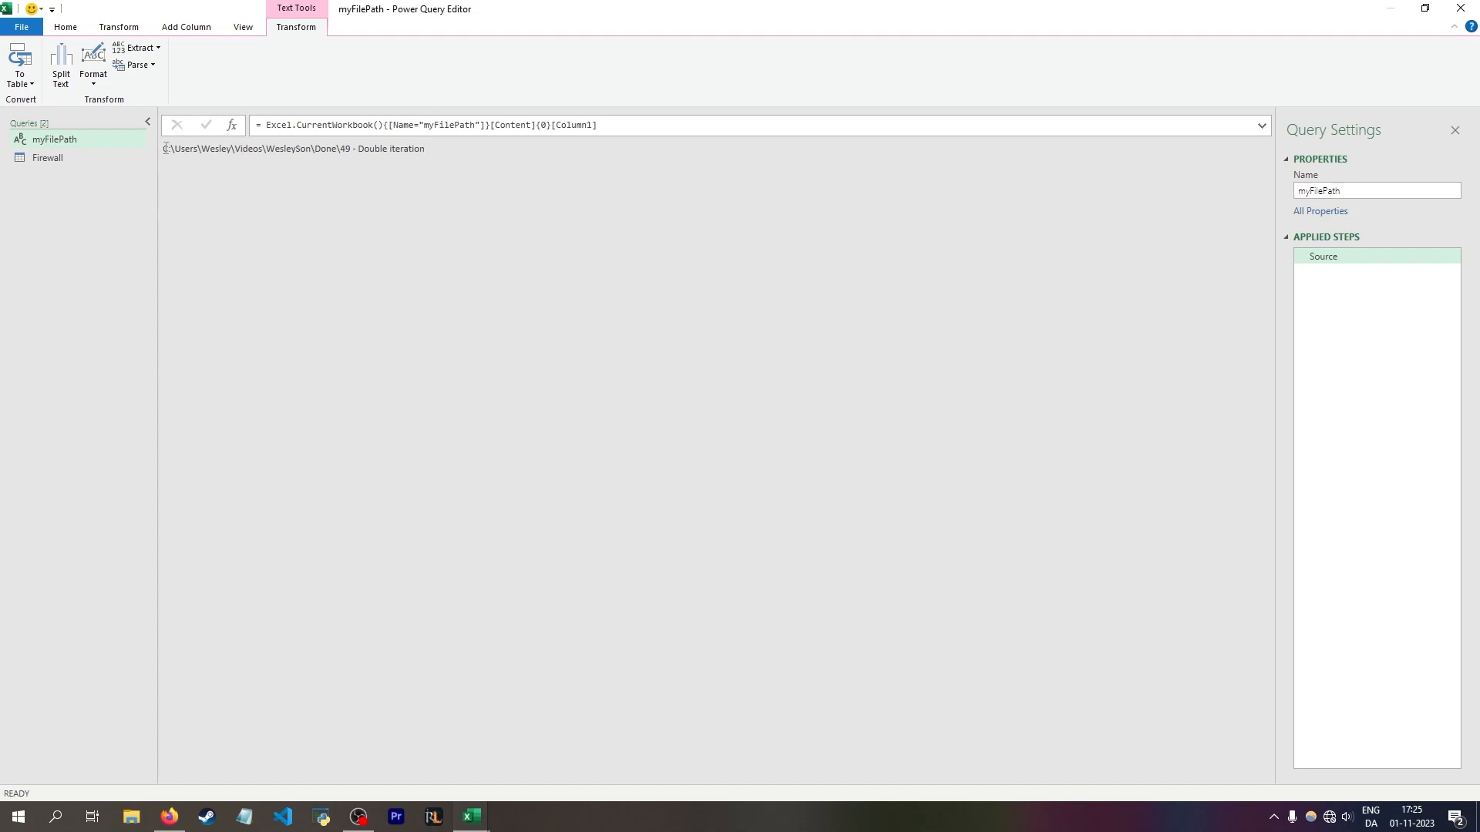
left_click(88, 160)
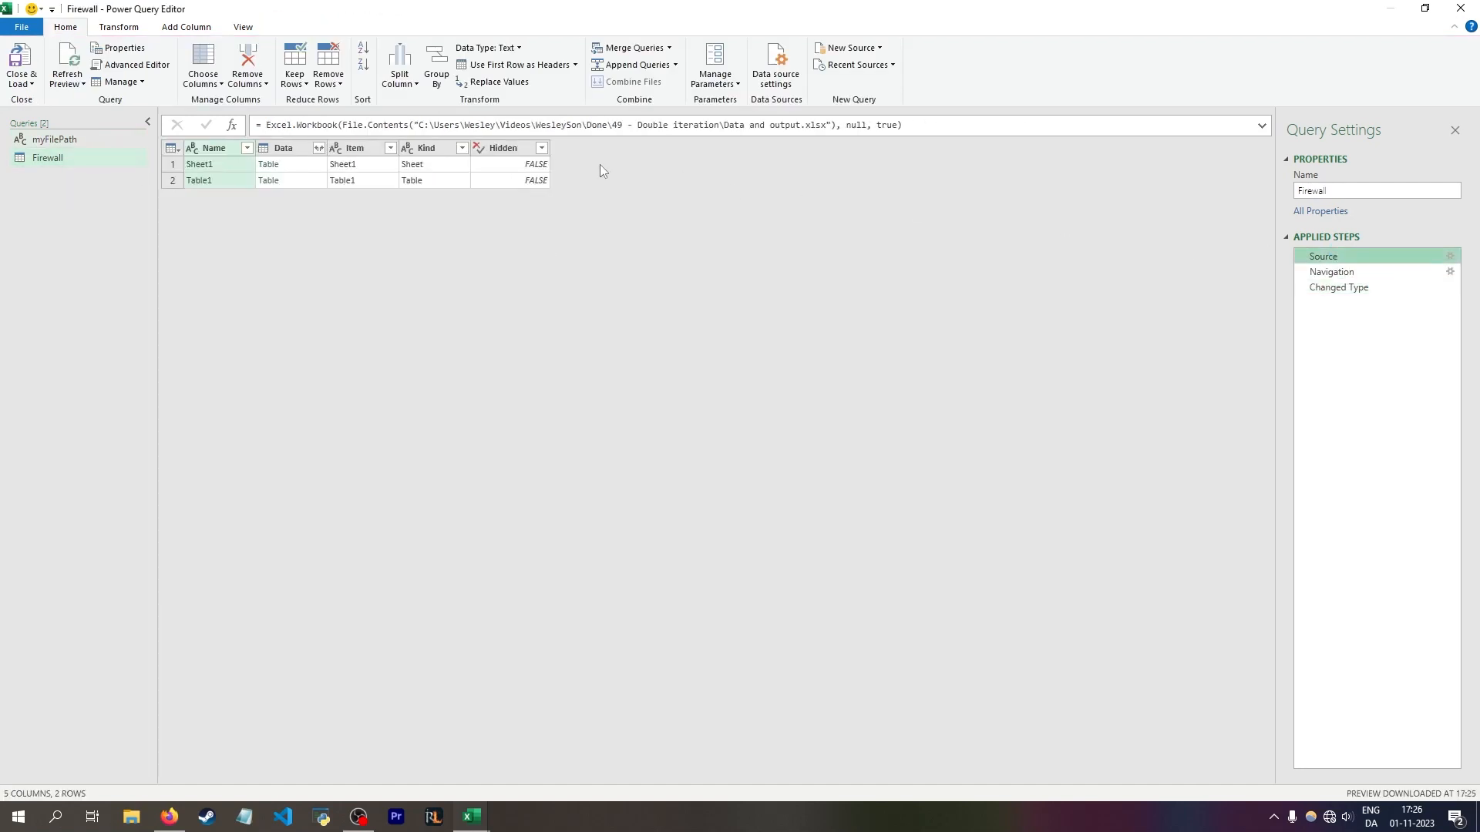
left_click_drag(719, 125, 419, 128)
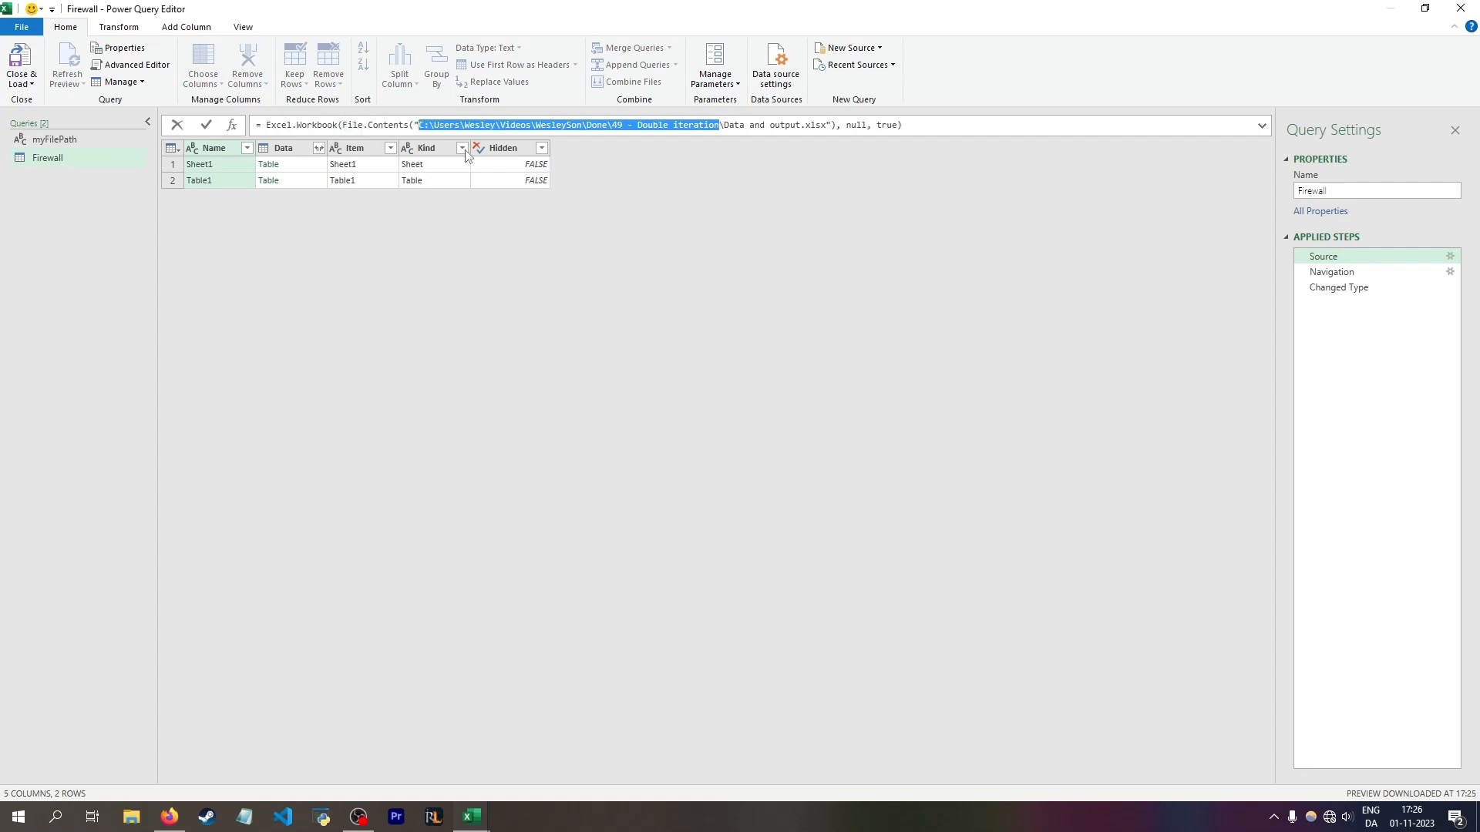
key("BackSpace")
key("BackSpace")
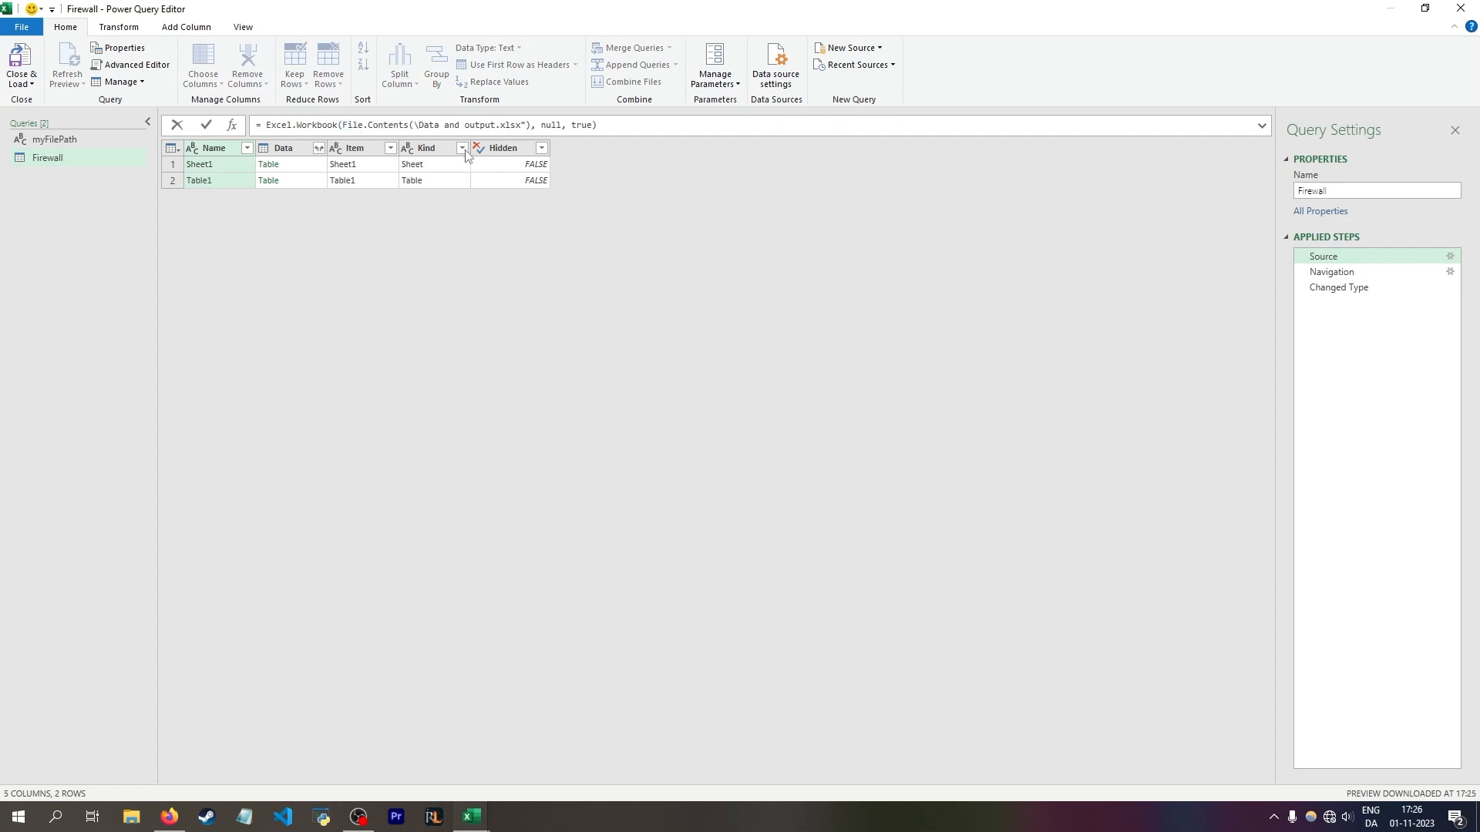
type("myFilePath")
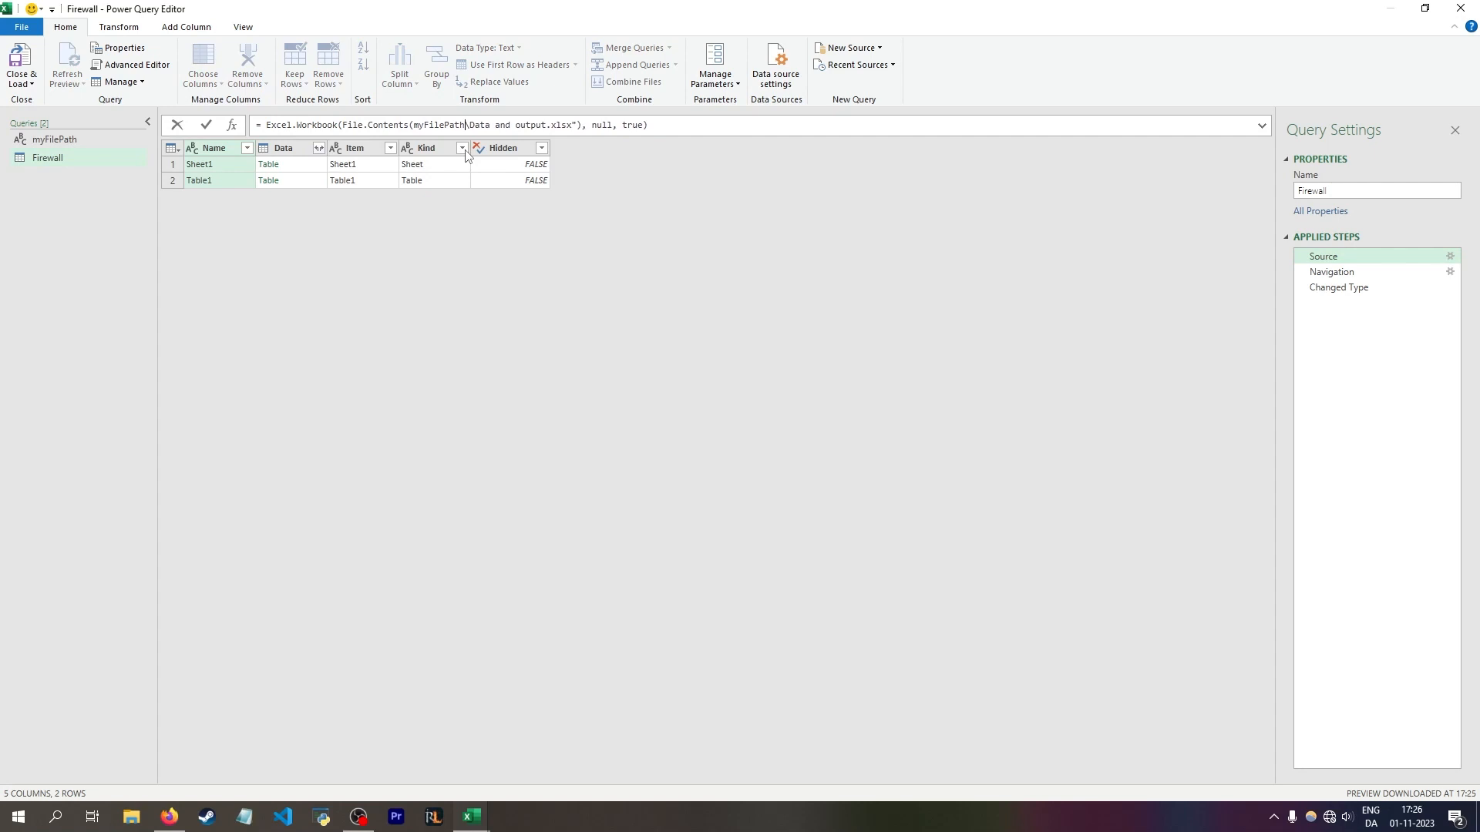
type(" & ")
type("\"")
key("Return")
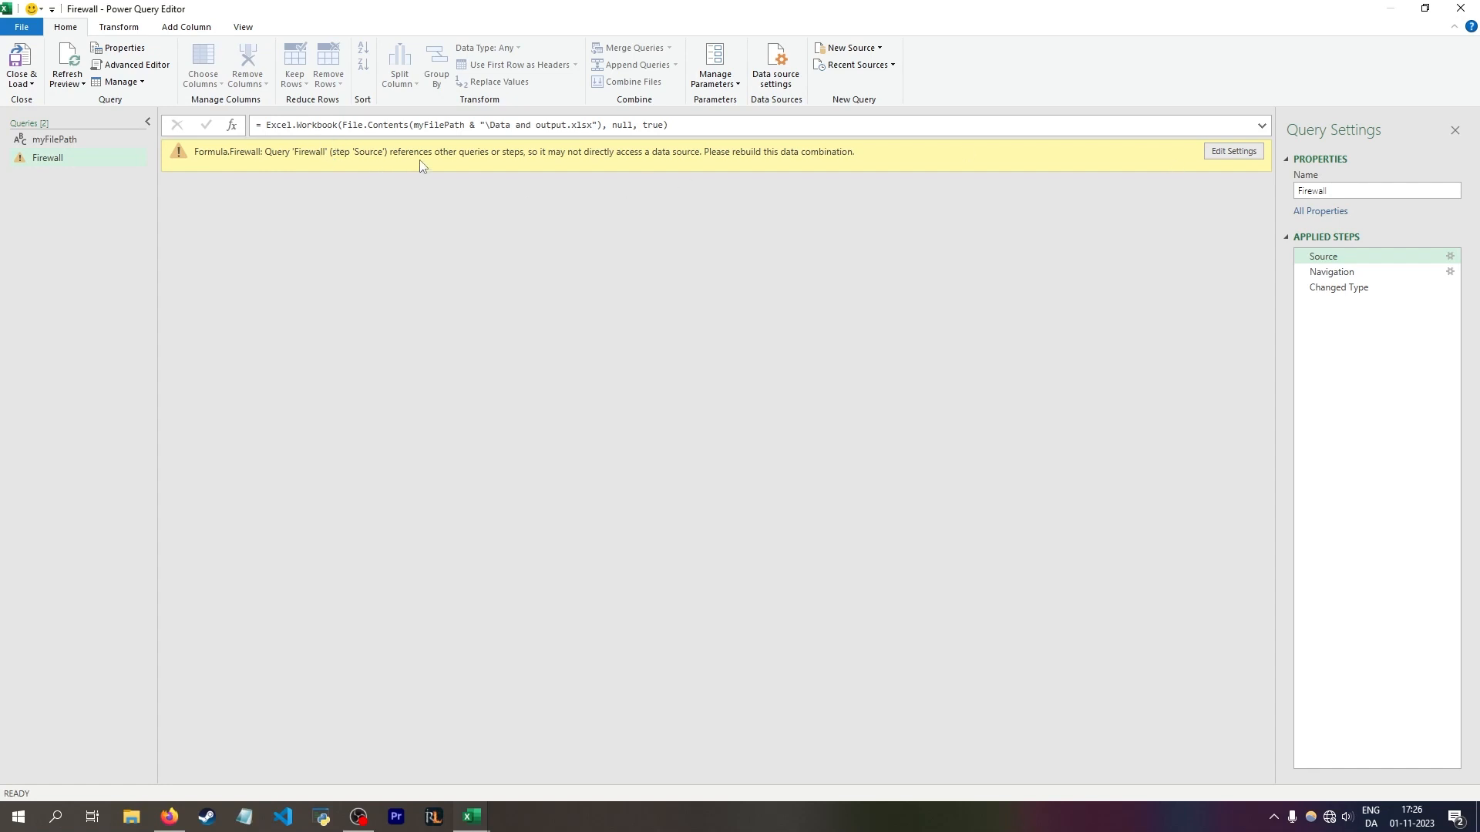
left_click_drag(263, 152, 467, 125)
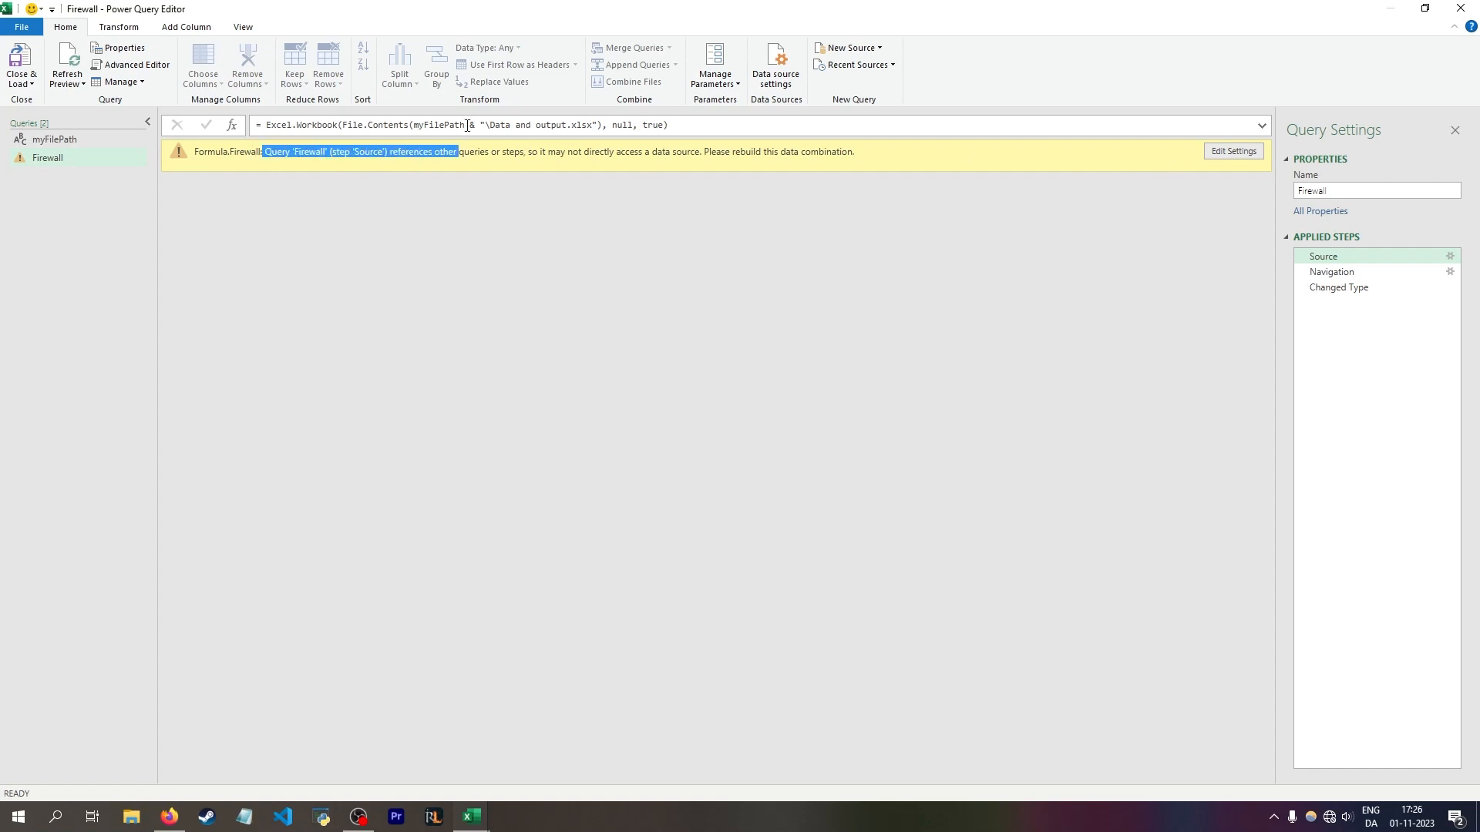
left_click(635, 162)
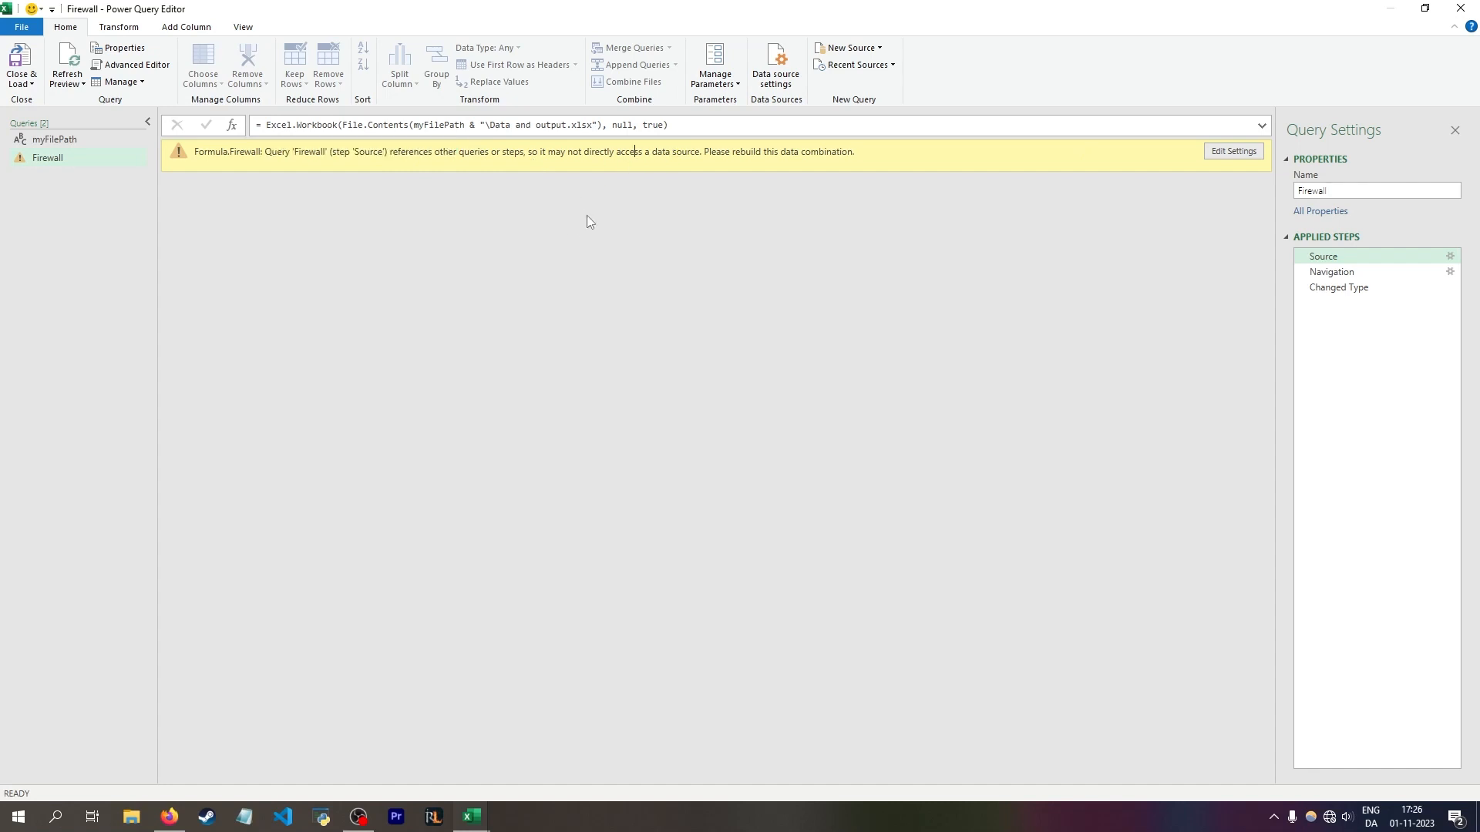
double_click(453, 125)
left_click(327, 206)
Step: Create a query group named Solution 1
right_click(82, 202)
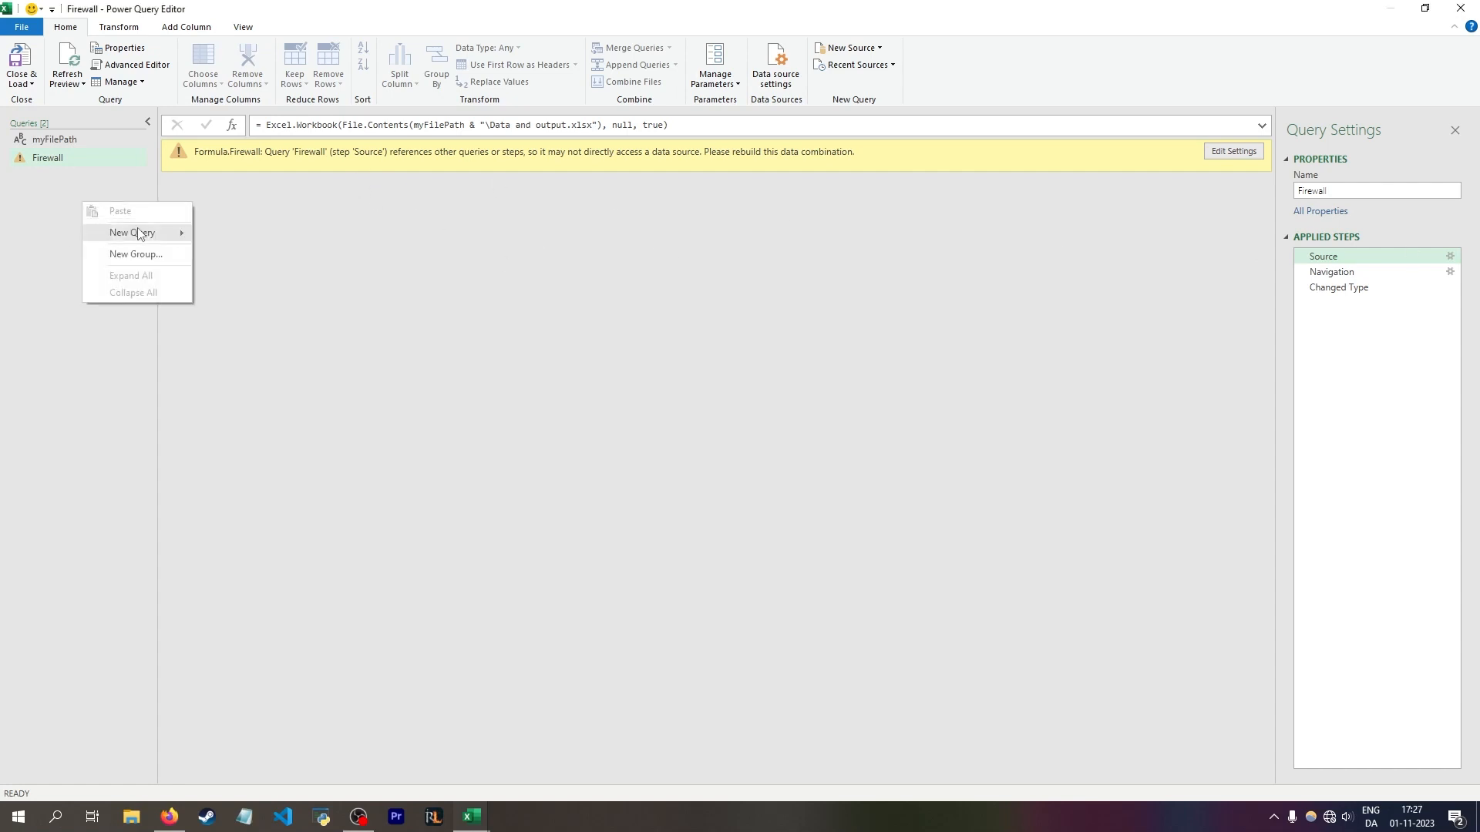
left_click(136, 253)
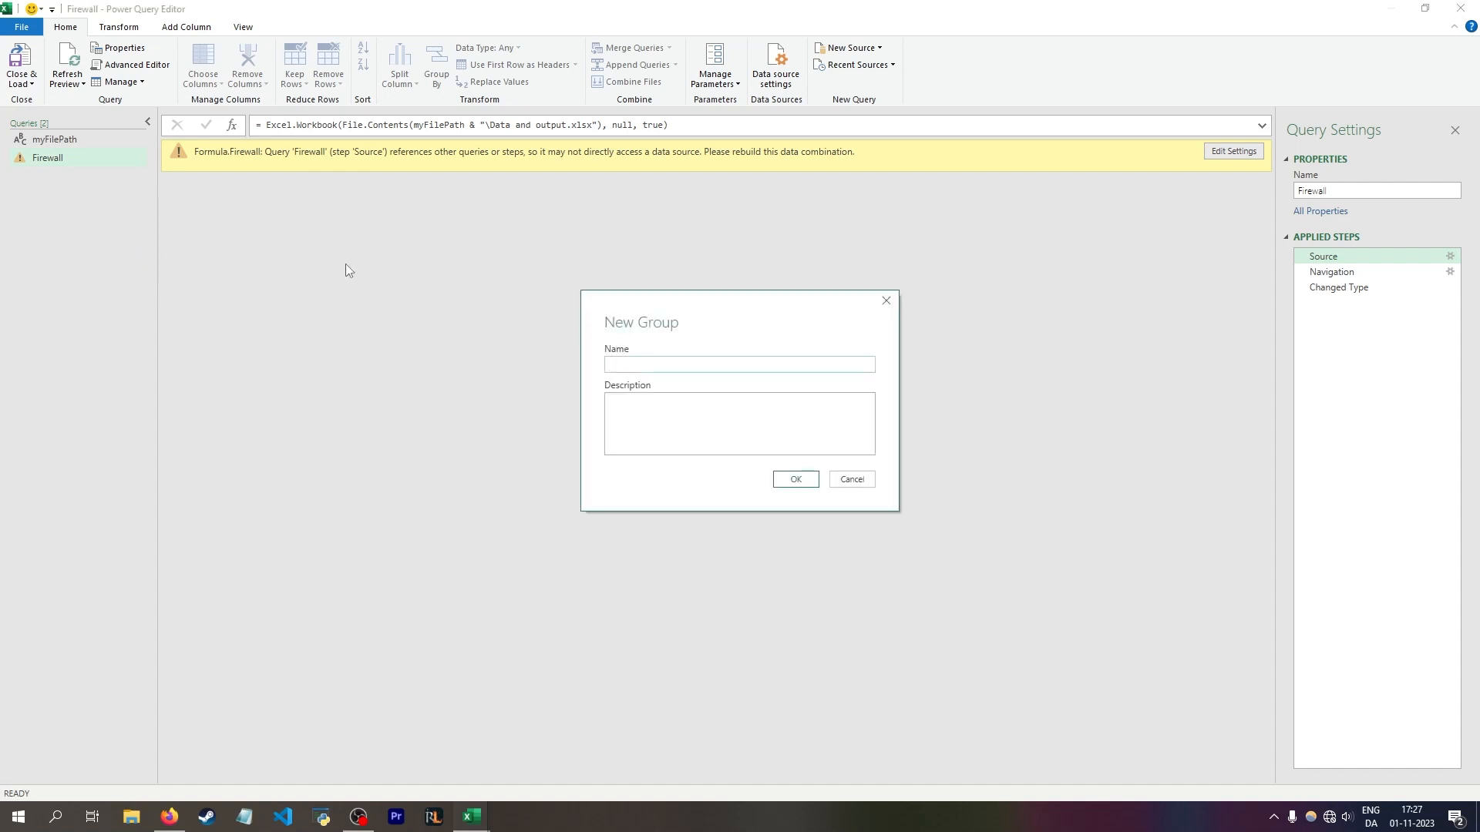
type("Solution 1")
key("Return")
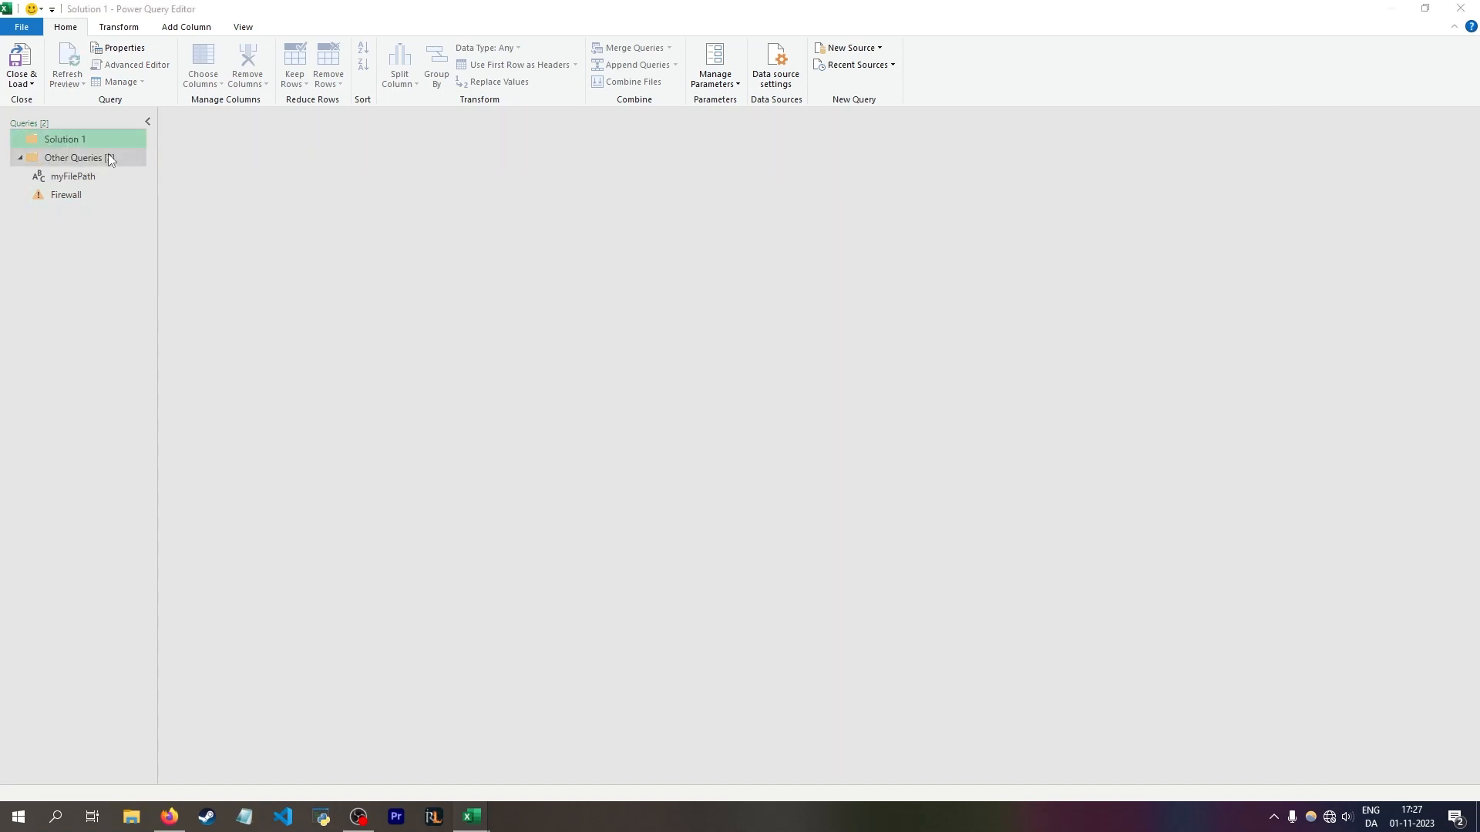
Step: Copy the Excel.CurrentWorkbook expression from the myFilePath query's Source formula, without the equals sign
left_click(66, 178)
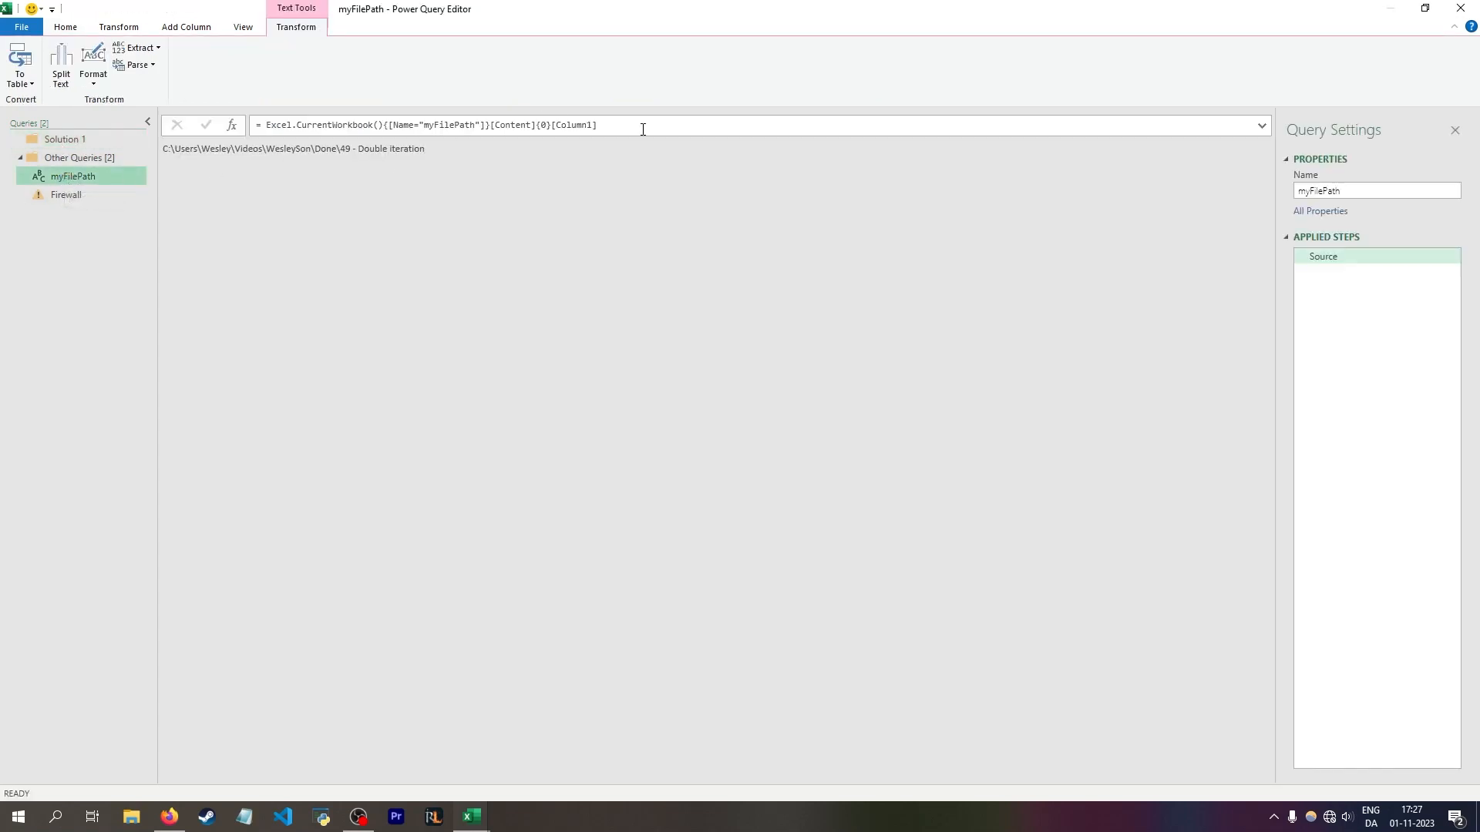
left_click_drag(641, 129, 268, 132)
key("ctrl+c")
Step: Import Table1 from the Excel workbook Data and output.xlsx as a new query in the Solution 1 group
left_click(77, 140)
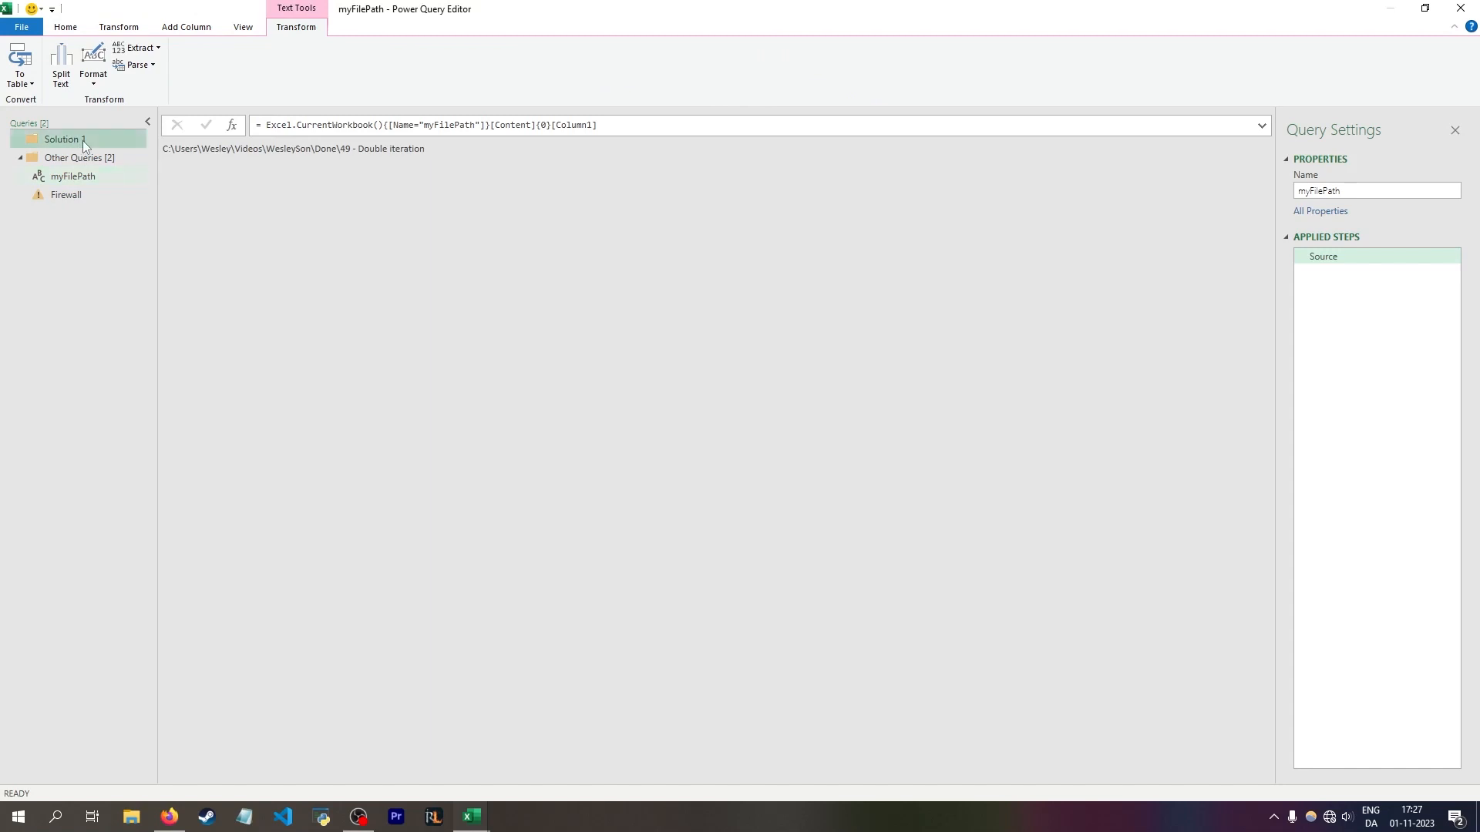
right_click(81, 141)
mouse_move(135, 191)
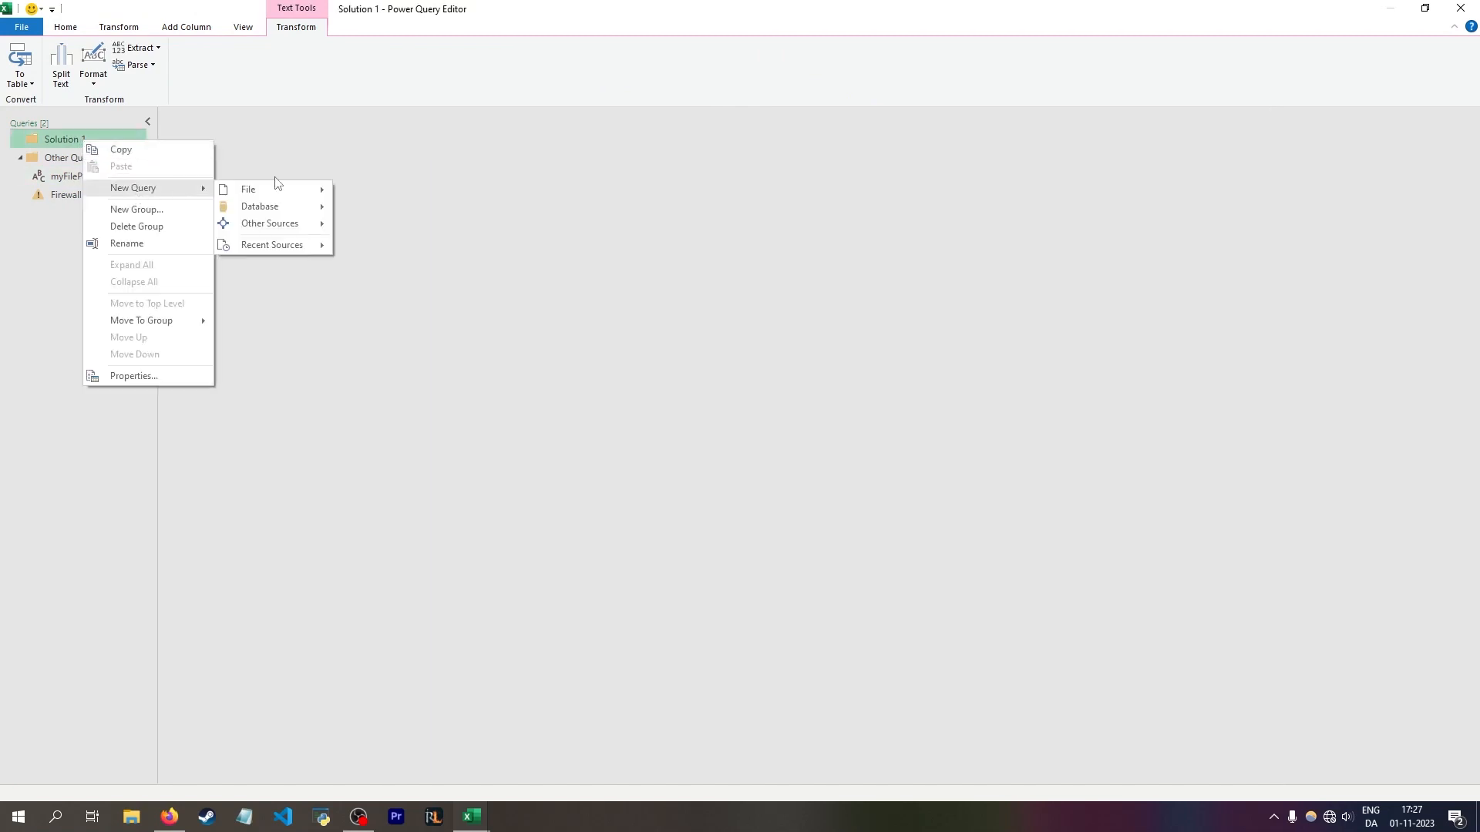
mouse_move(285, 191)
left_click(406, 192)
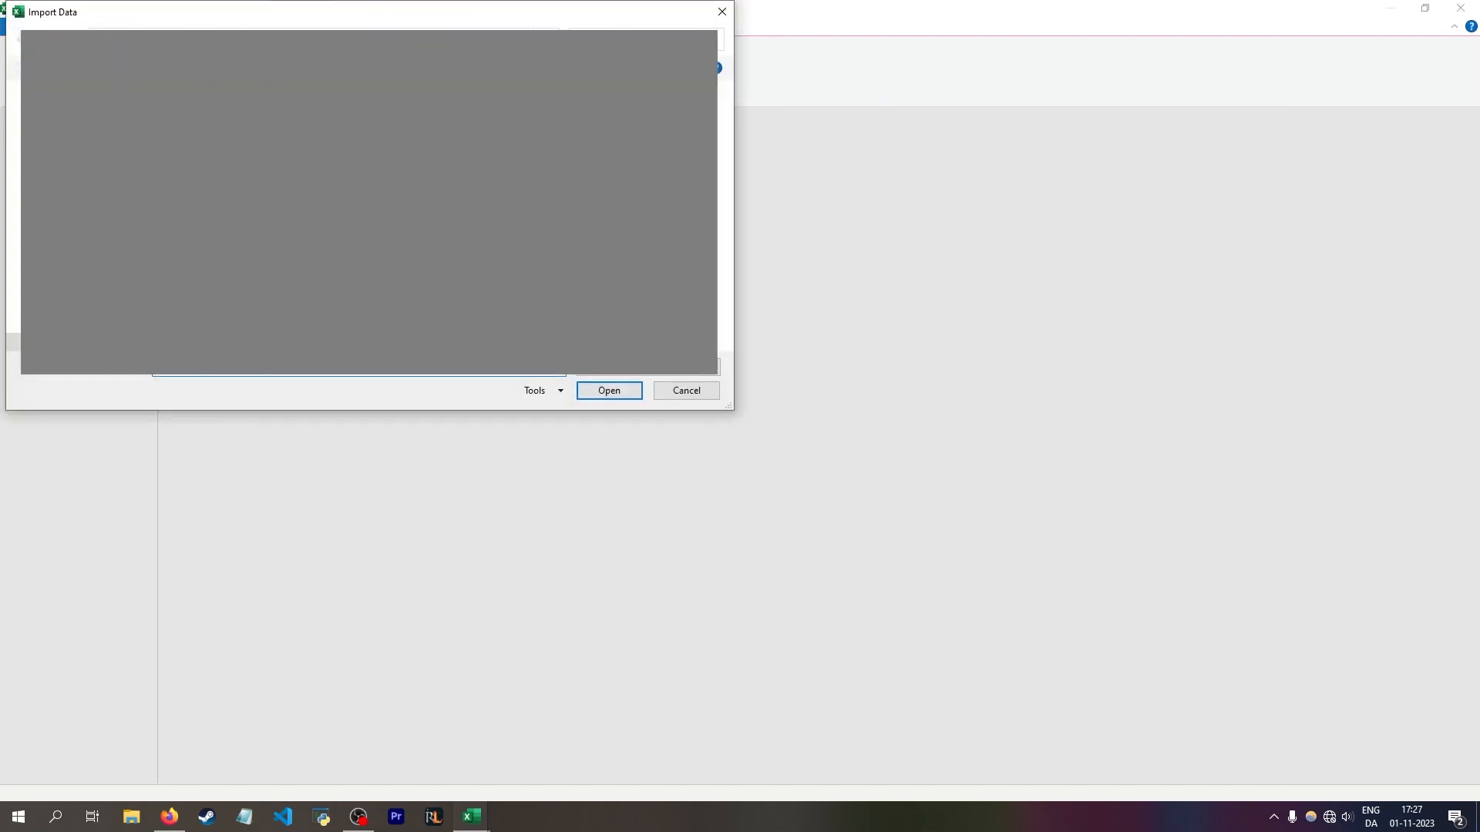
double_click(227, 144)
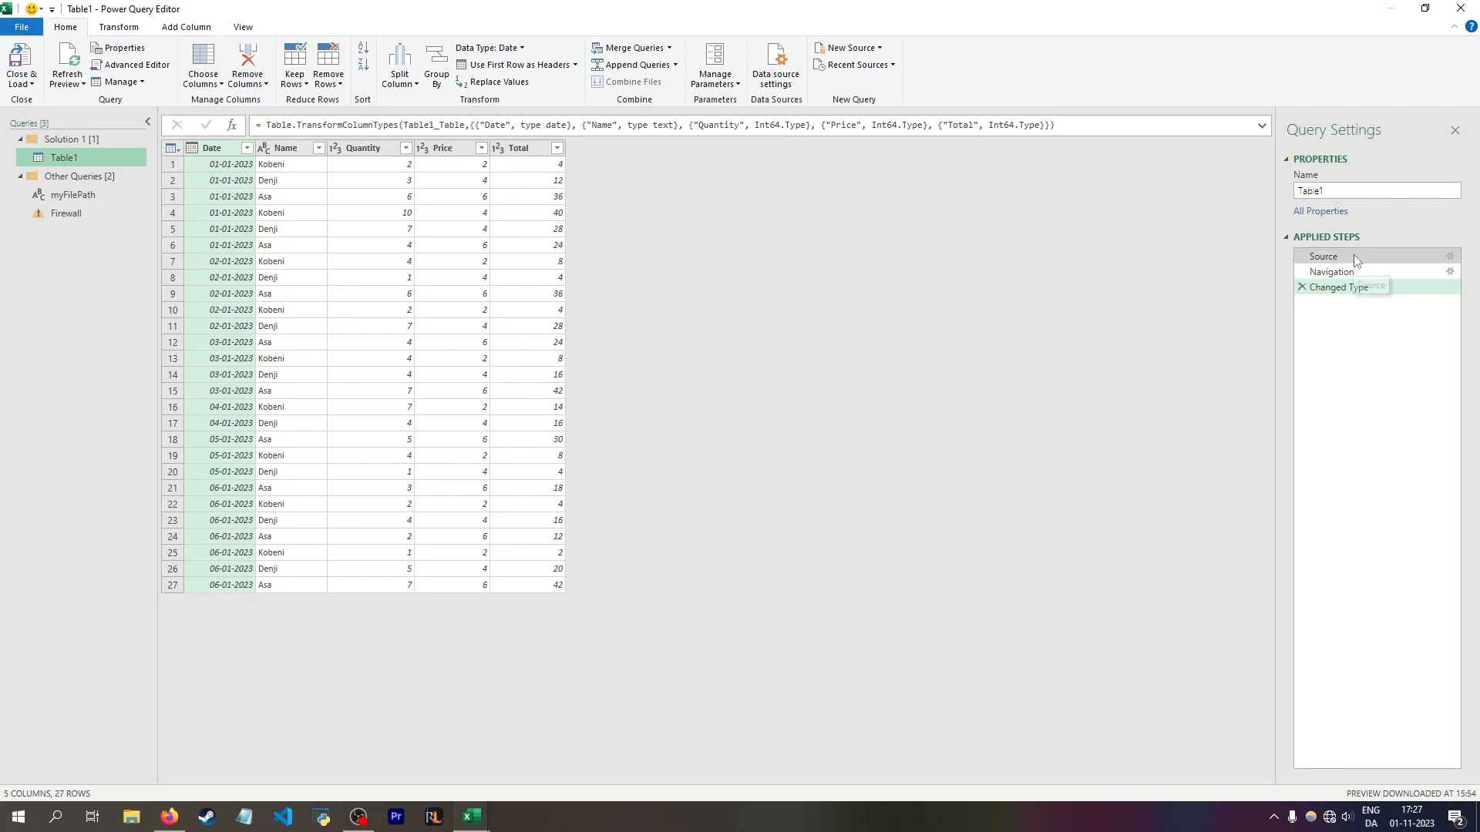
Step: Split the Source formula of the Table1 query onto separate lines for File.Contents, the file path and the remaining arguments
left_click(1356, 260)
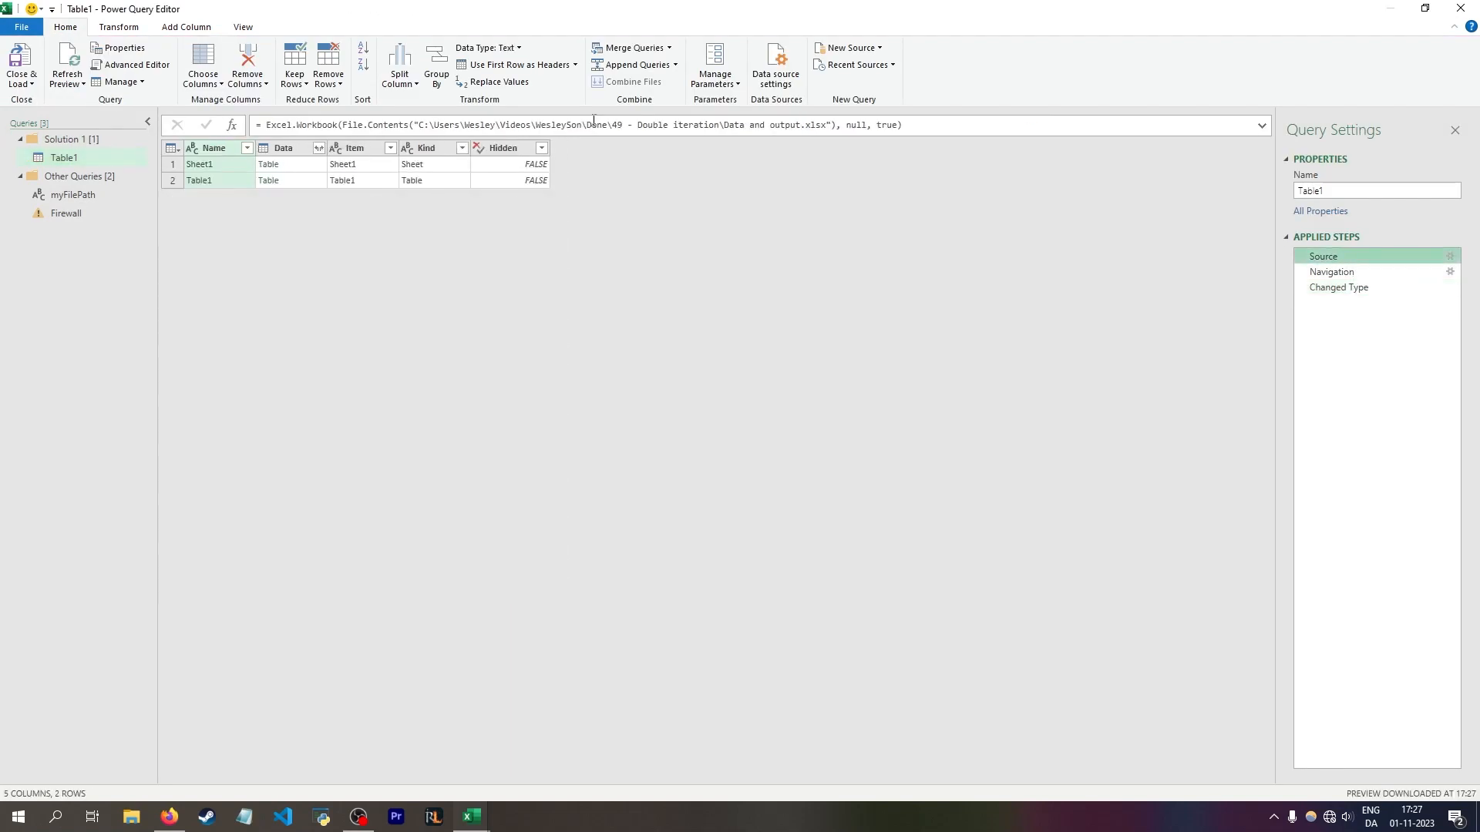
left_click(1262, 125)
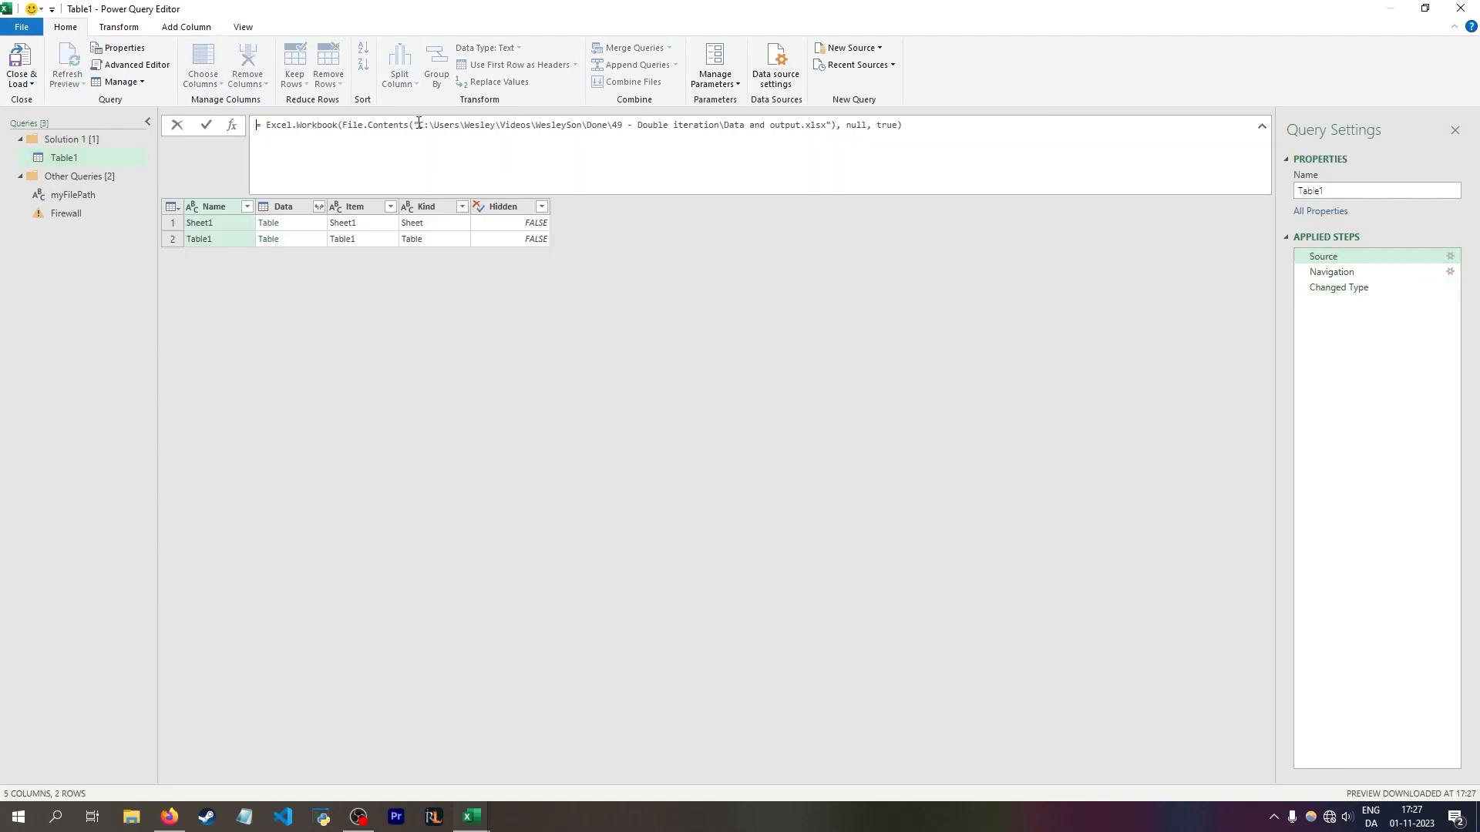
left_click(343, 124)
key("shift+Return")
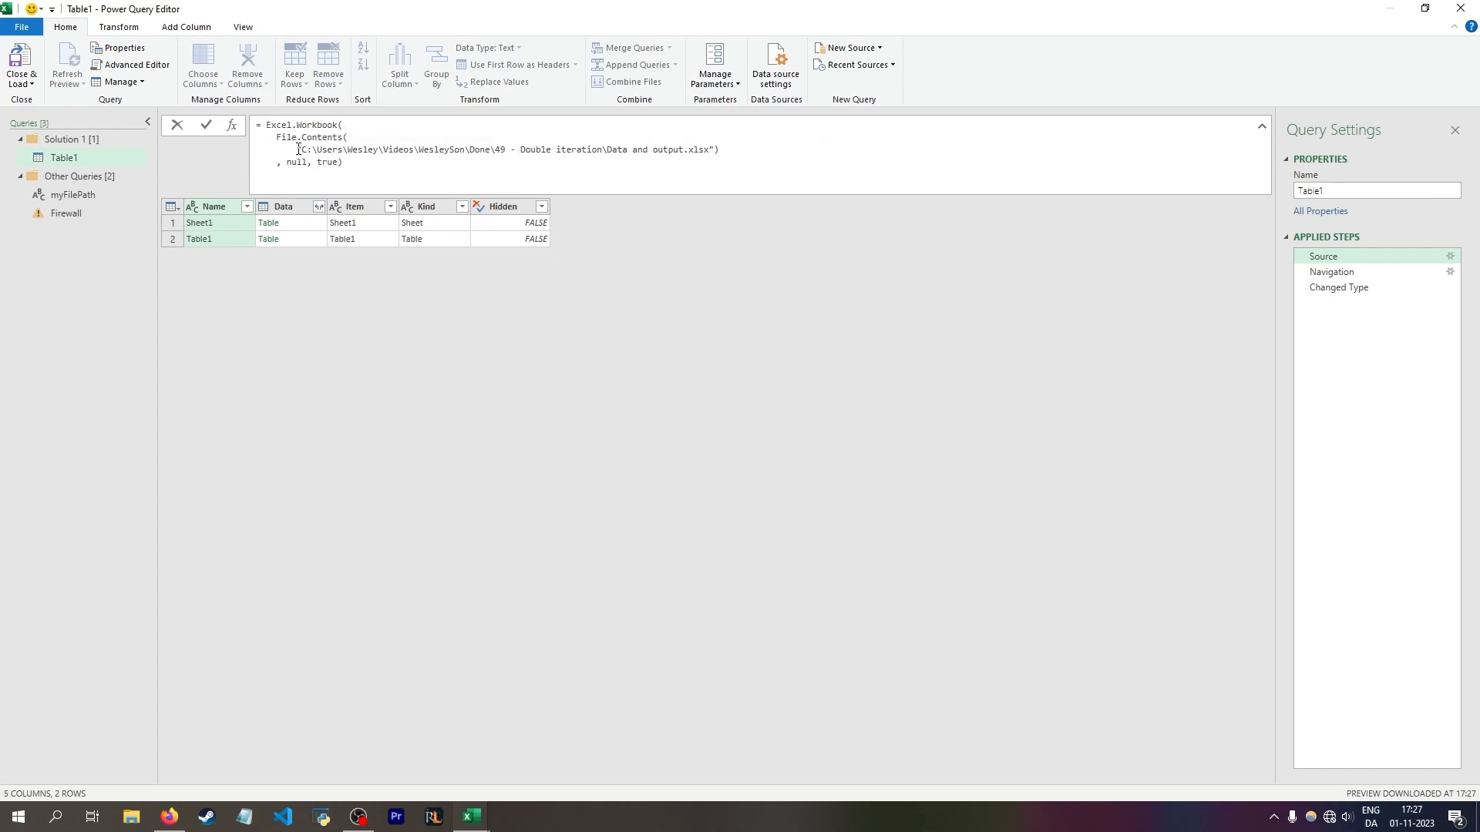
Step: Replace the hardcoded folder path in Table1's Source formula with Excel.CurrentWorkbook(){[Name="myFilePath"]}[Content]{0}[Column1] & "\Data and output.xlsx"
left_click_drag(298, 146, 598, 156)
key("BackSpace")
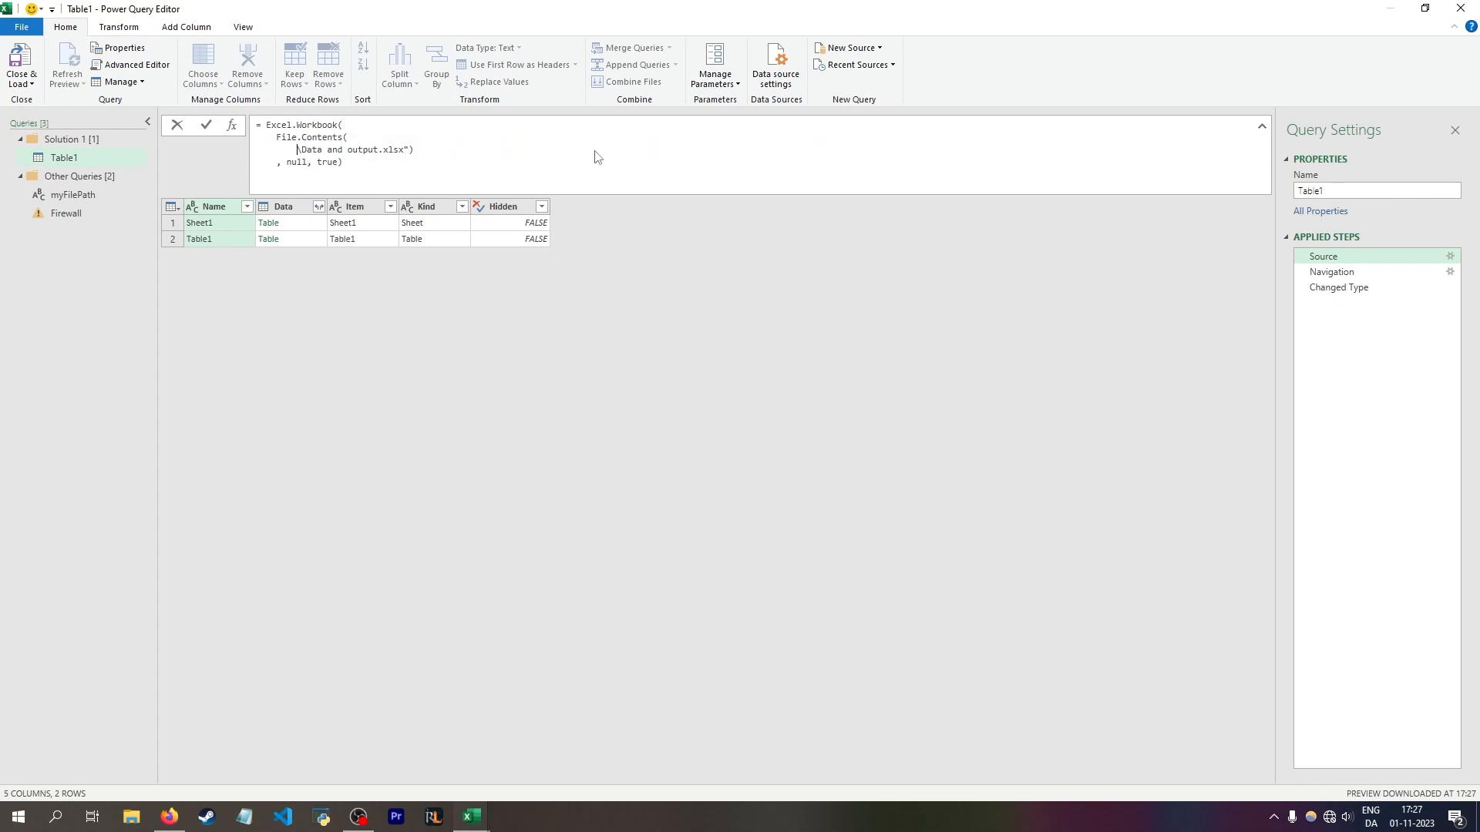
left_click(296, 150)
type("Excel.CurrentWorkbook(){[Name=\"myFilePath\"]}[Content]{0}[Column1] &")
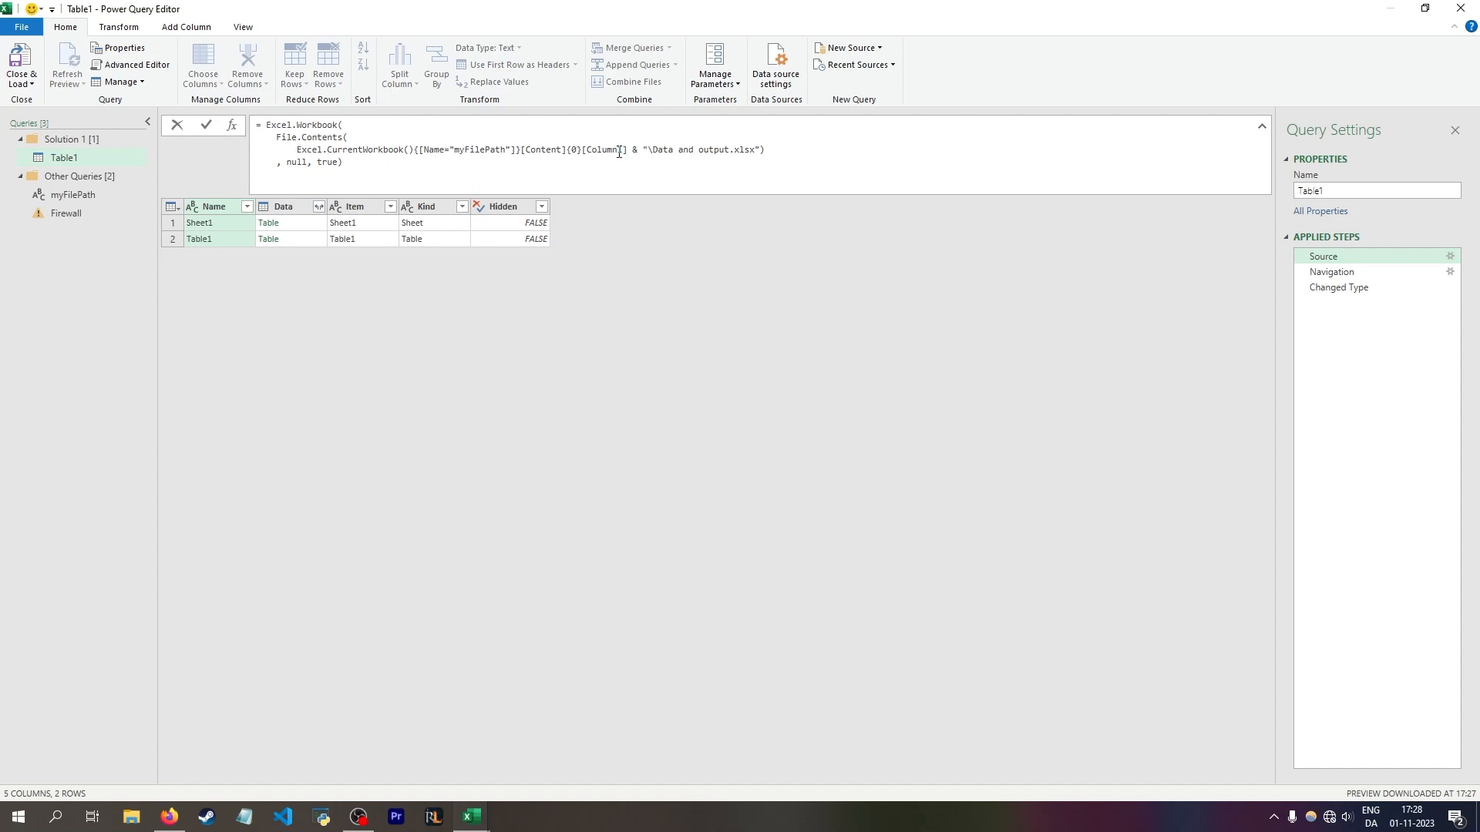
key("Return")
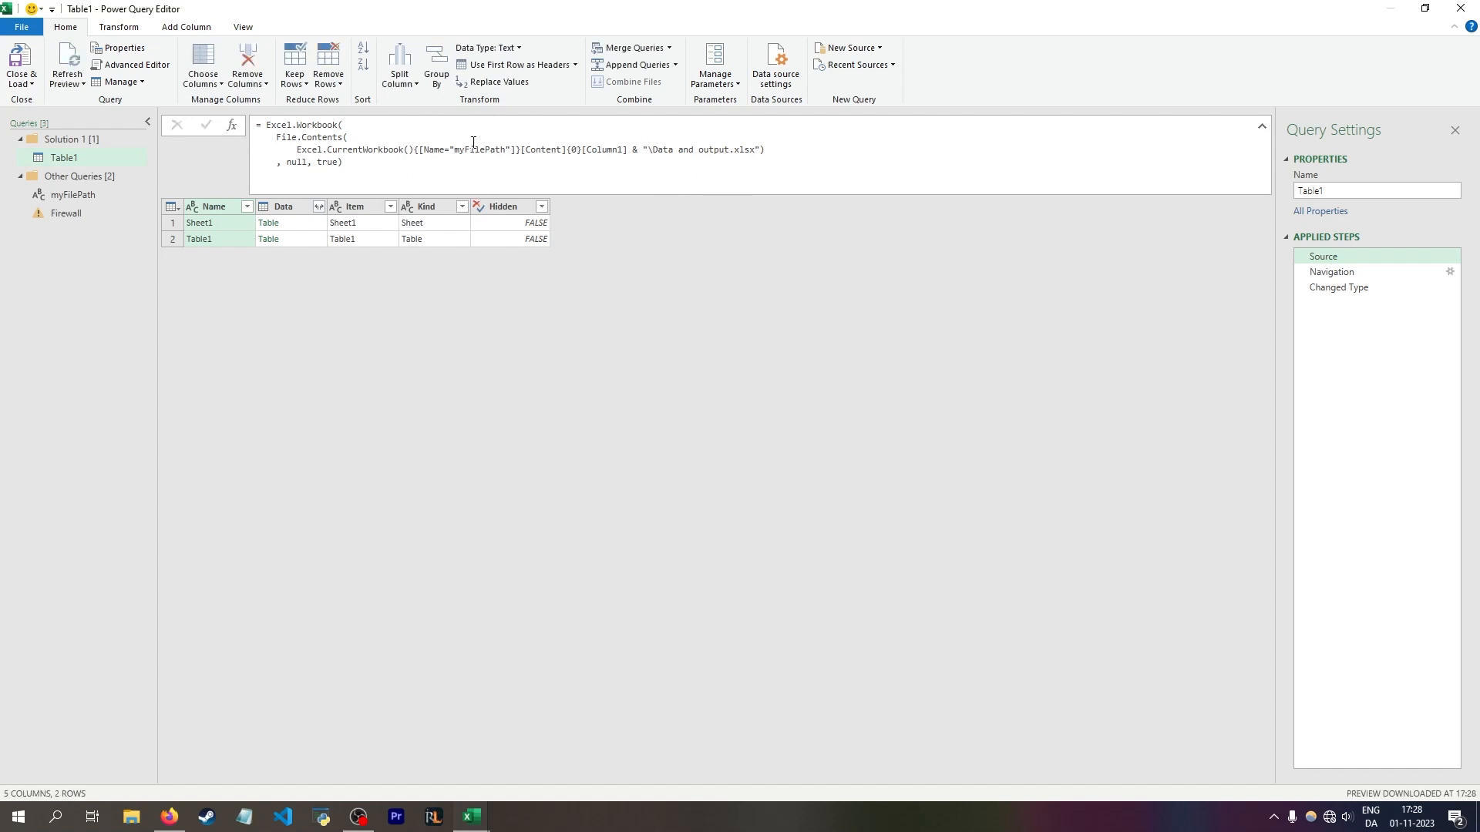
left_click_drag(298, 151, 621, 148)
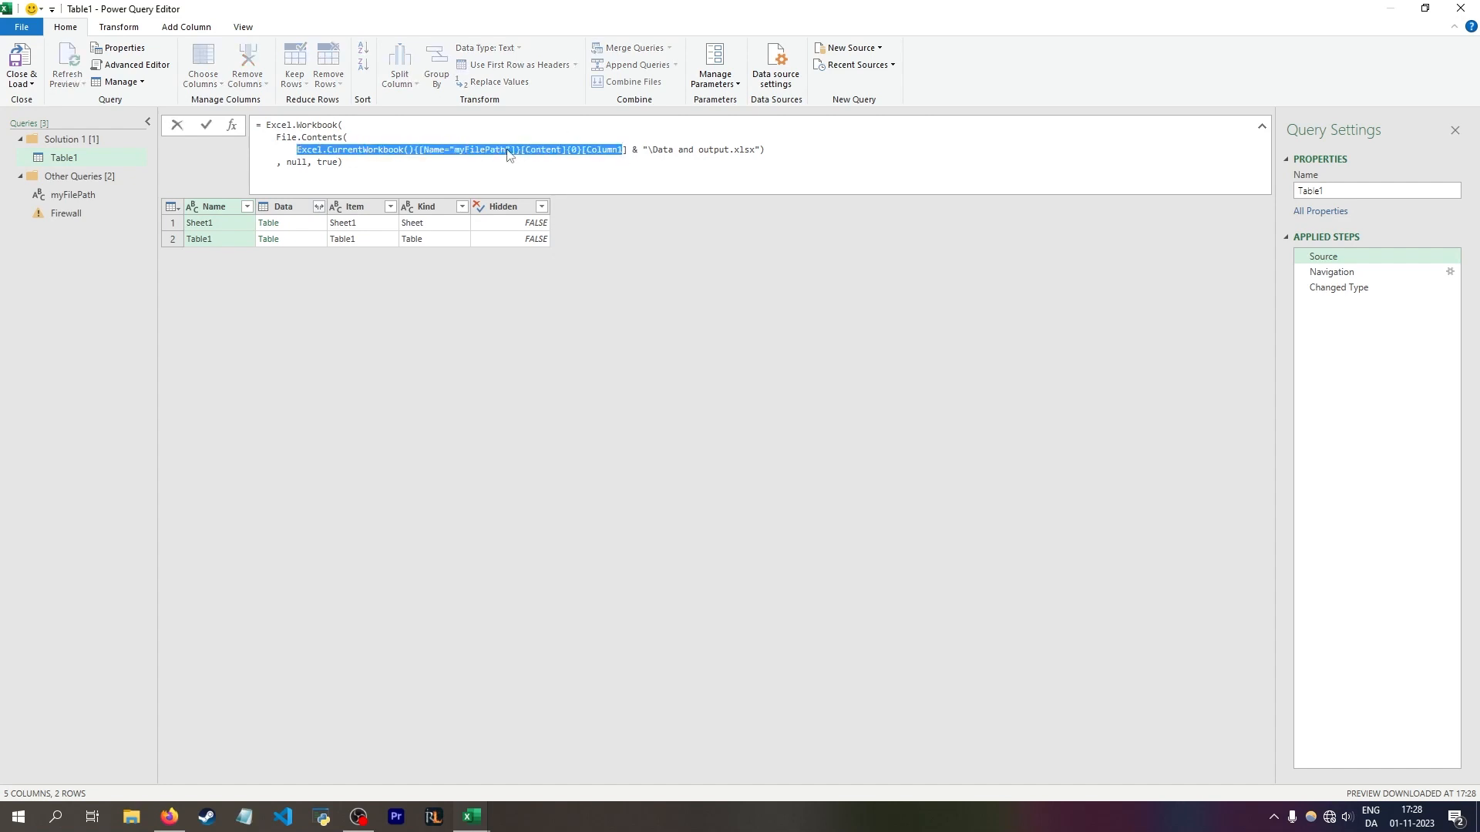
left_click(486, 149)
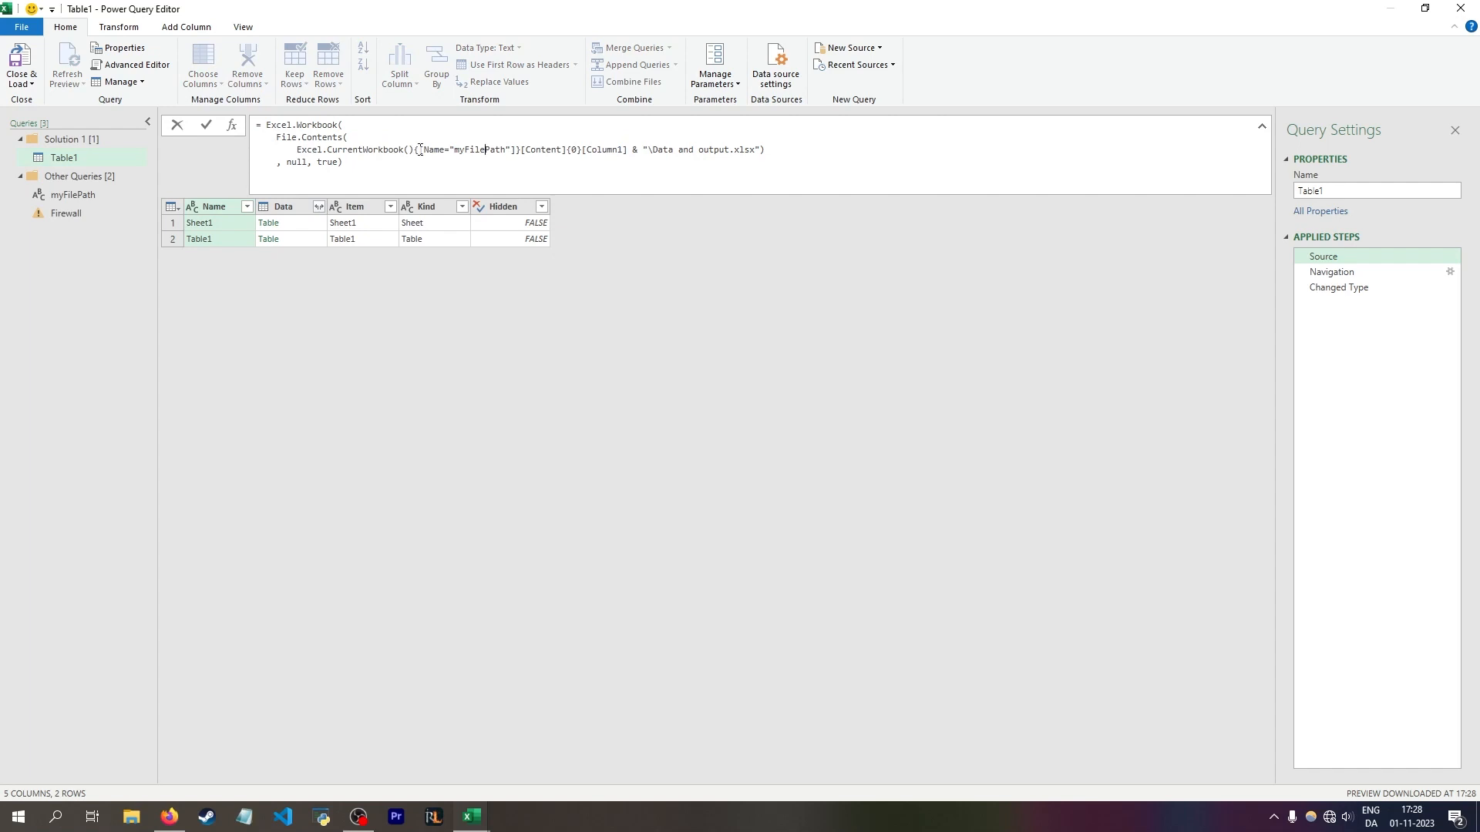
left_click_drag(403, 150, 506, 151)
left_click_drag(561, 13, 586, 281)
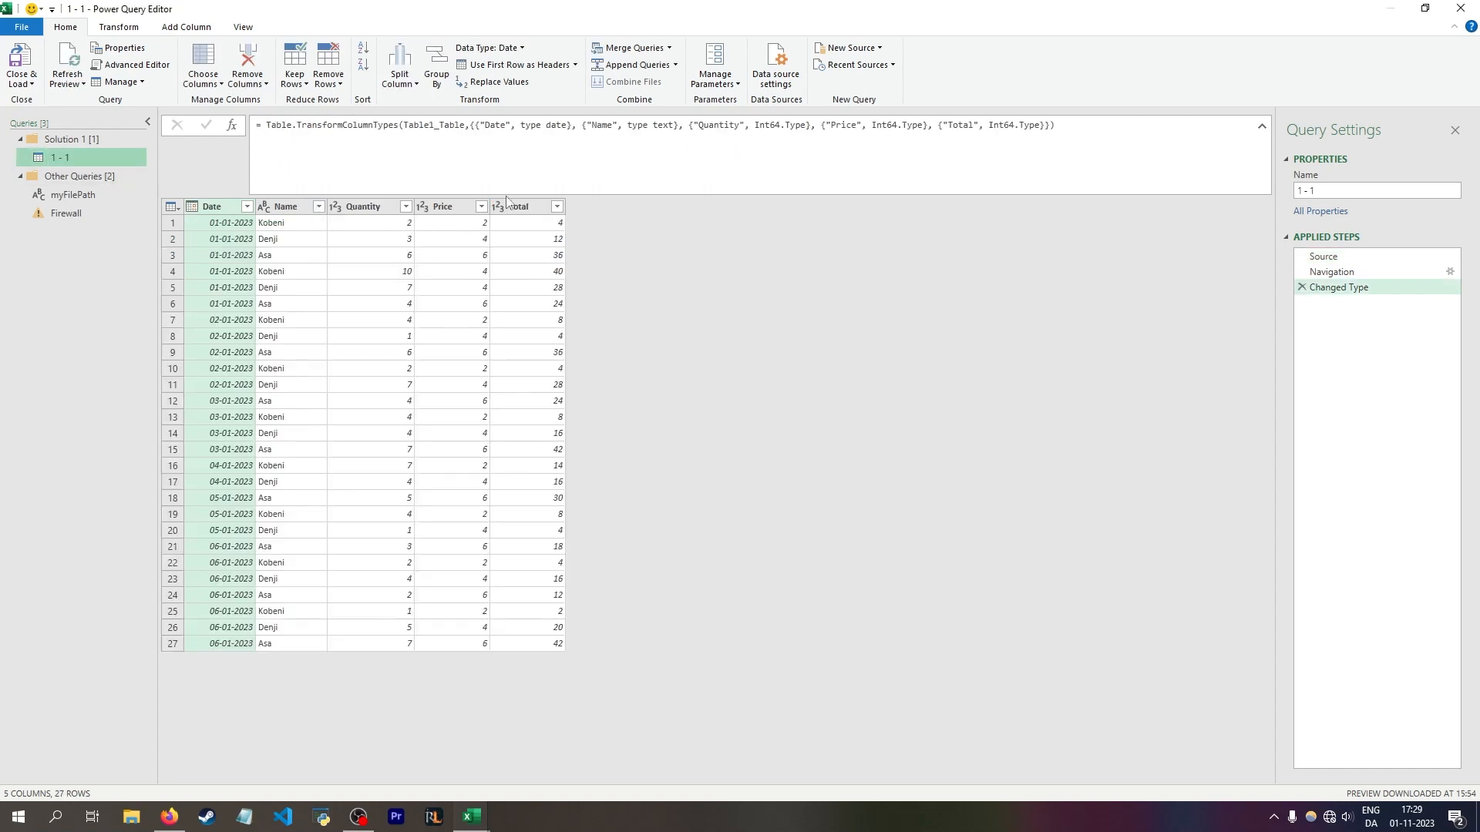
Step: Duplicate the 1 - 1 query within the Solution 1 group and show the copy's Source formula
right_click(94, 159)
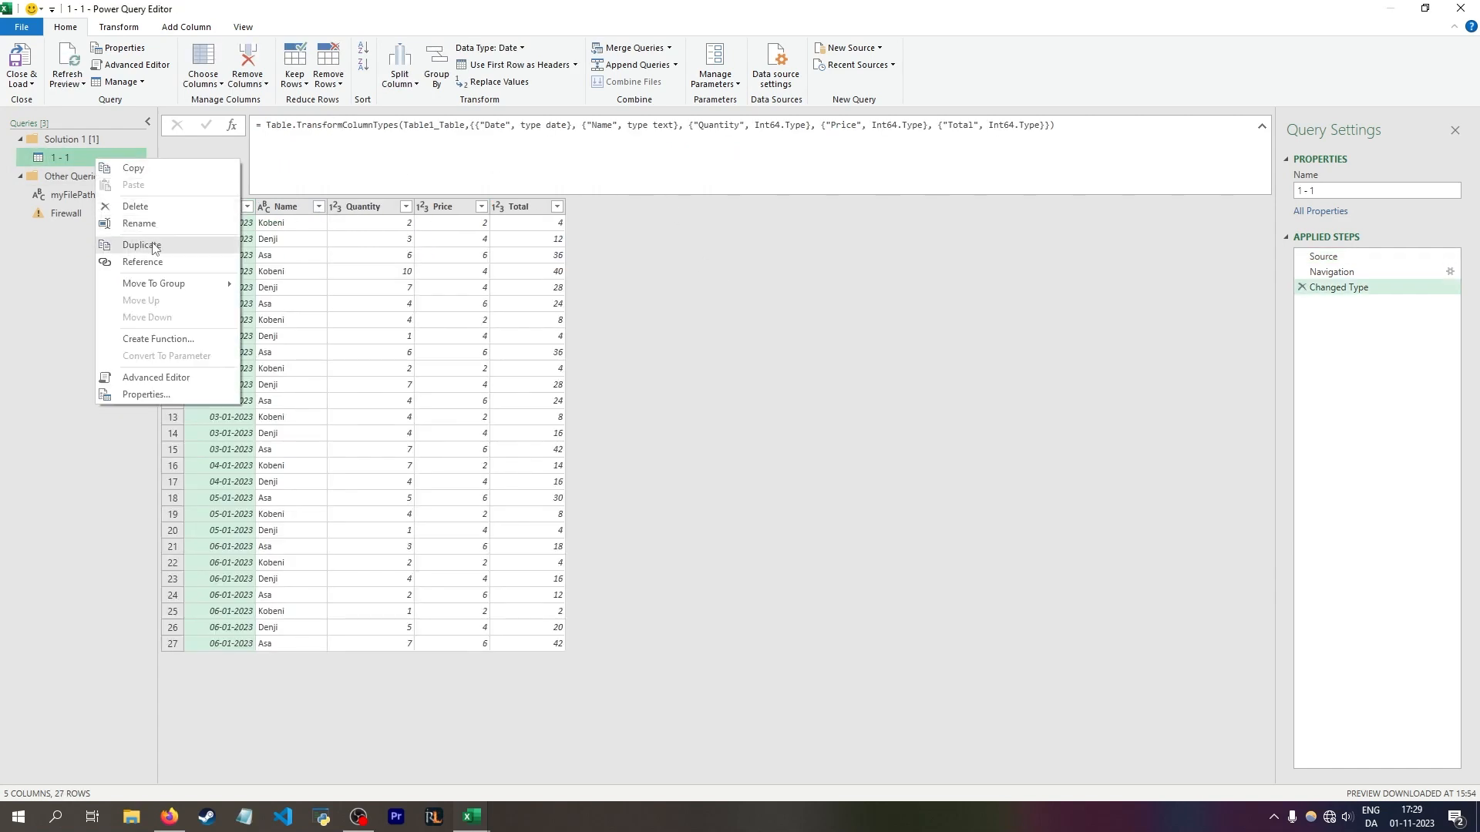
left_click(127, 245)
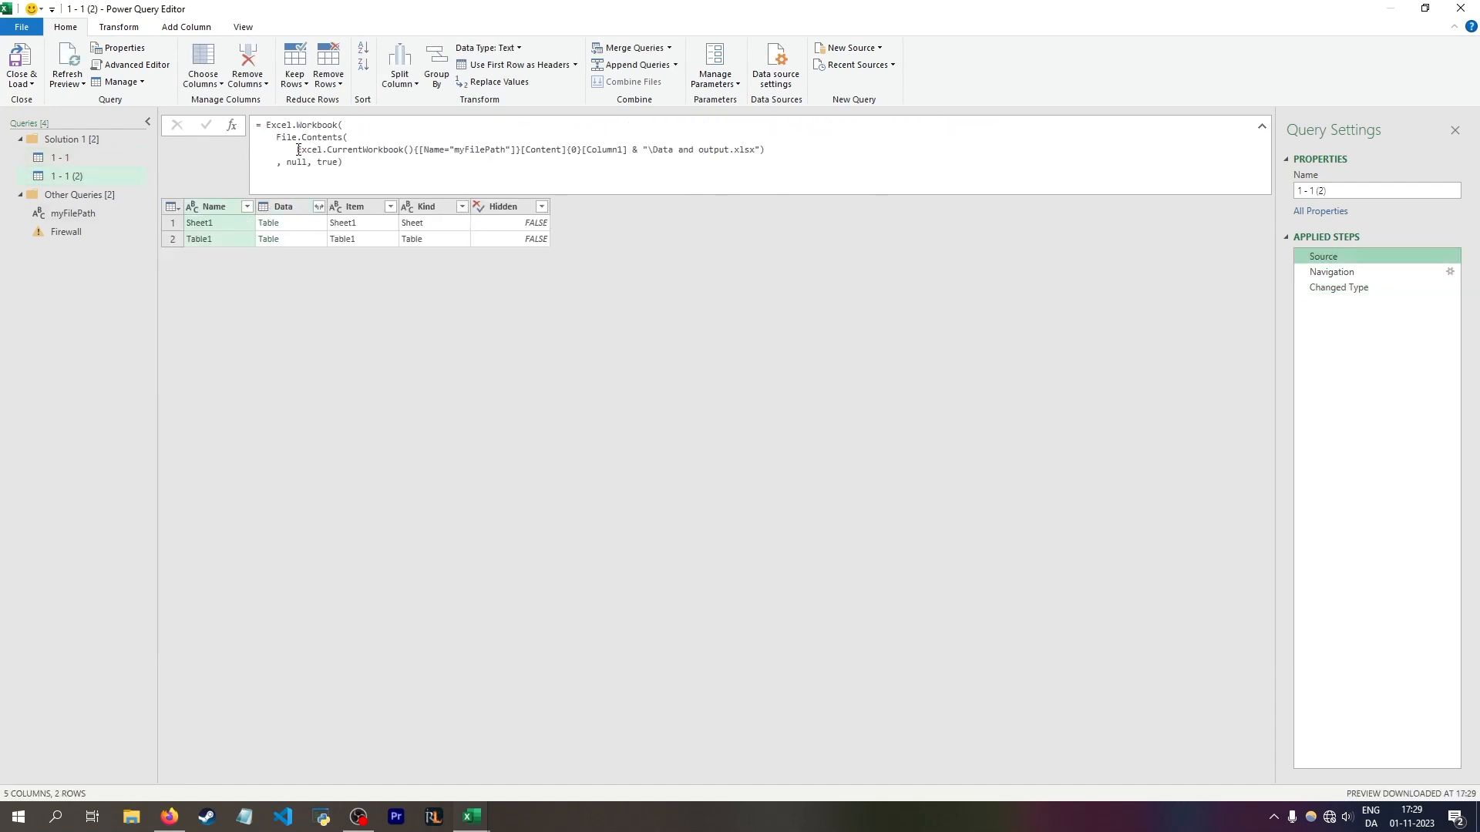
left_click_drag(299, 149, 622, 151)
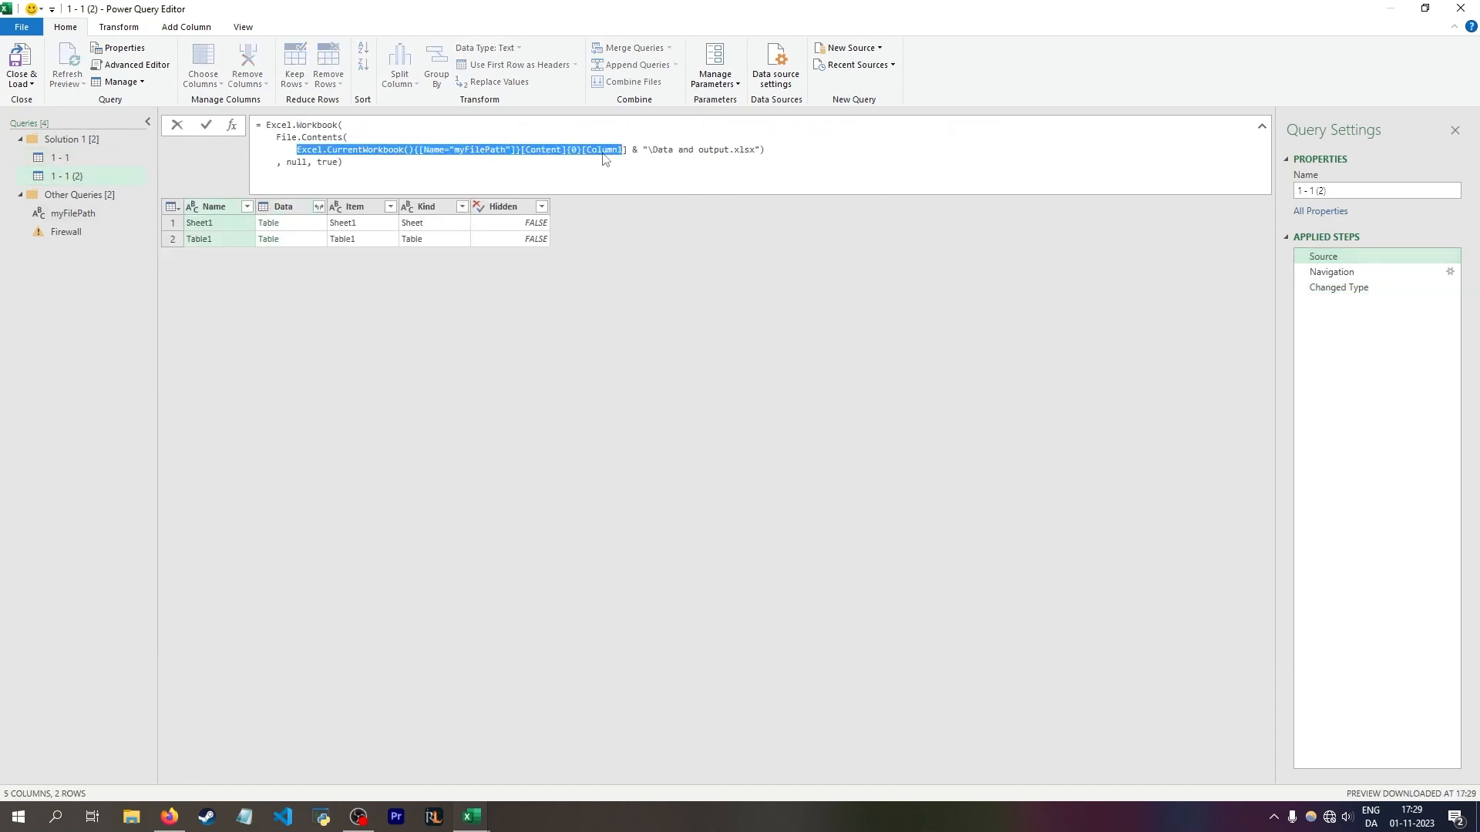
left_click(638, 285)
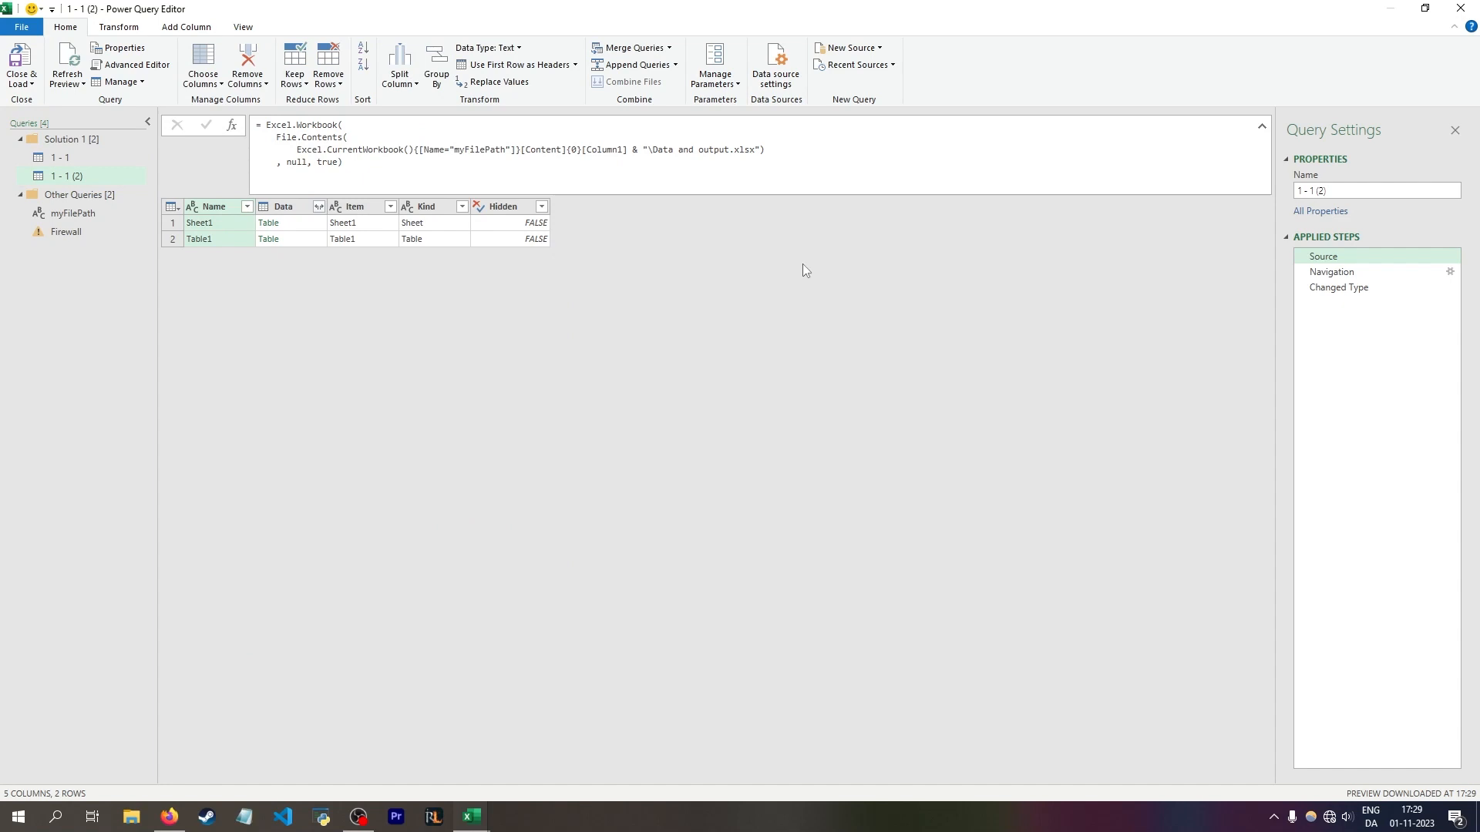
right_click(1340, 257)
left_click(1393, 339)
left_click(827, 440)
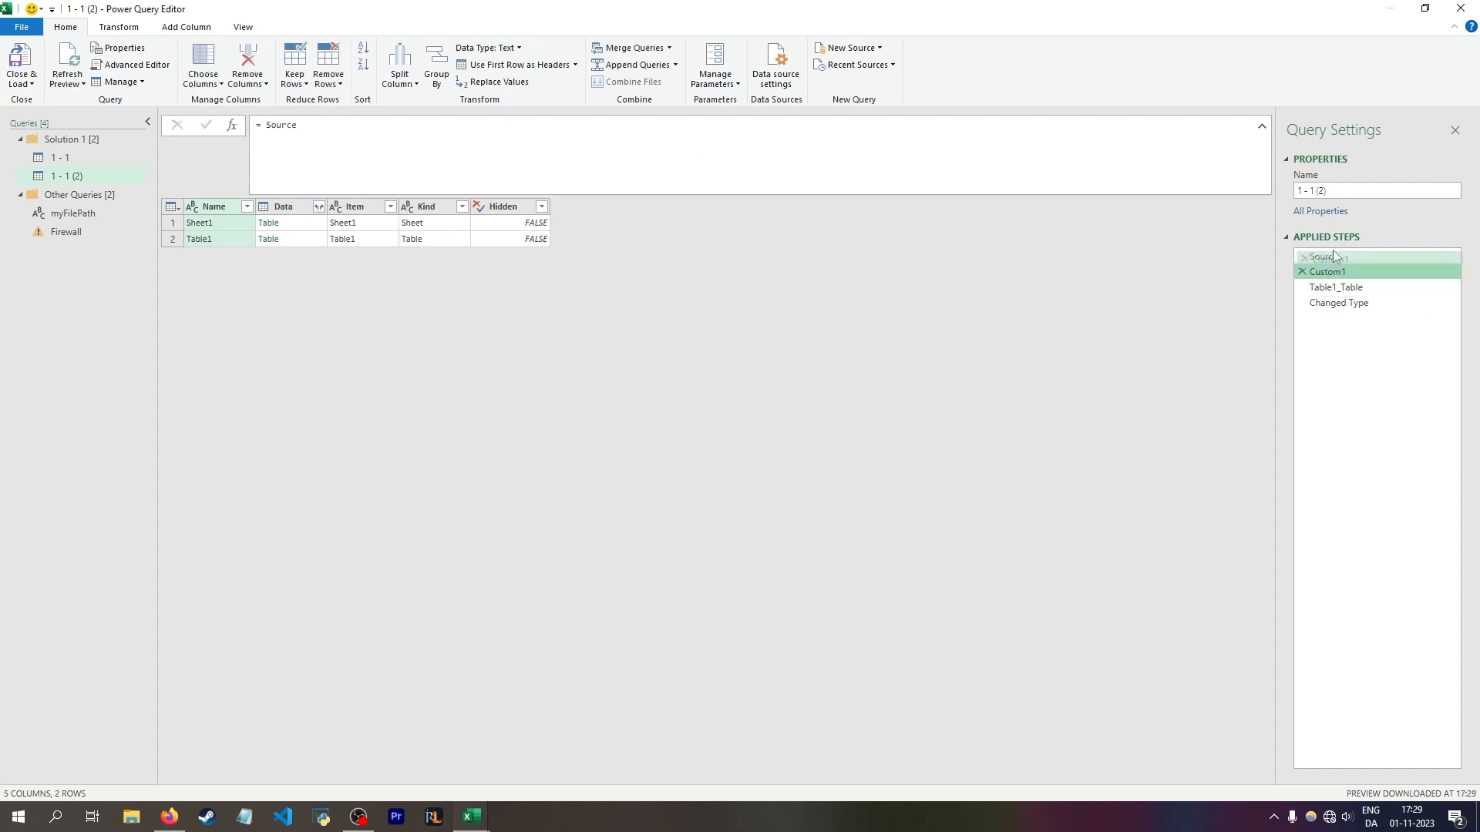
left_click_drag(1334, 271, 1345, 312)
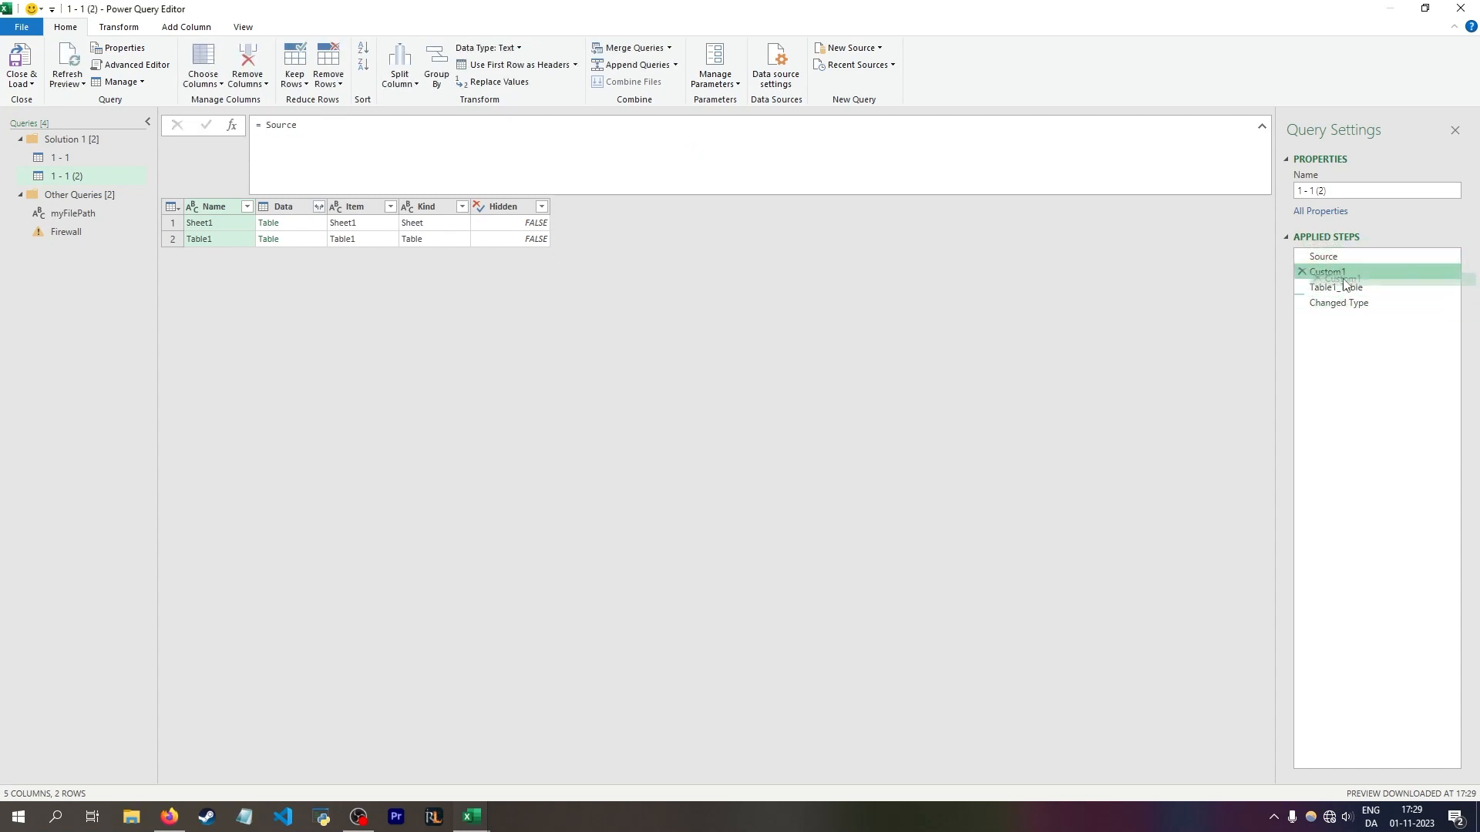
left_click(1302, 271)
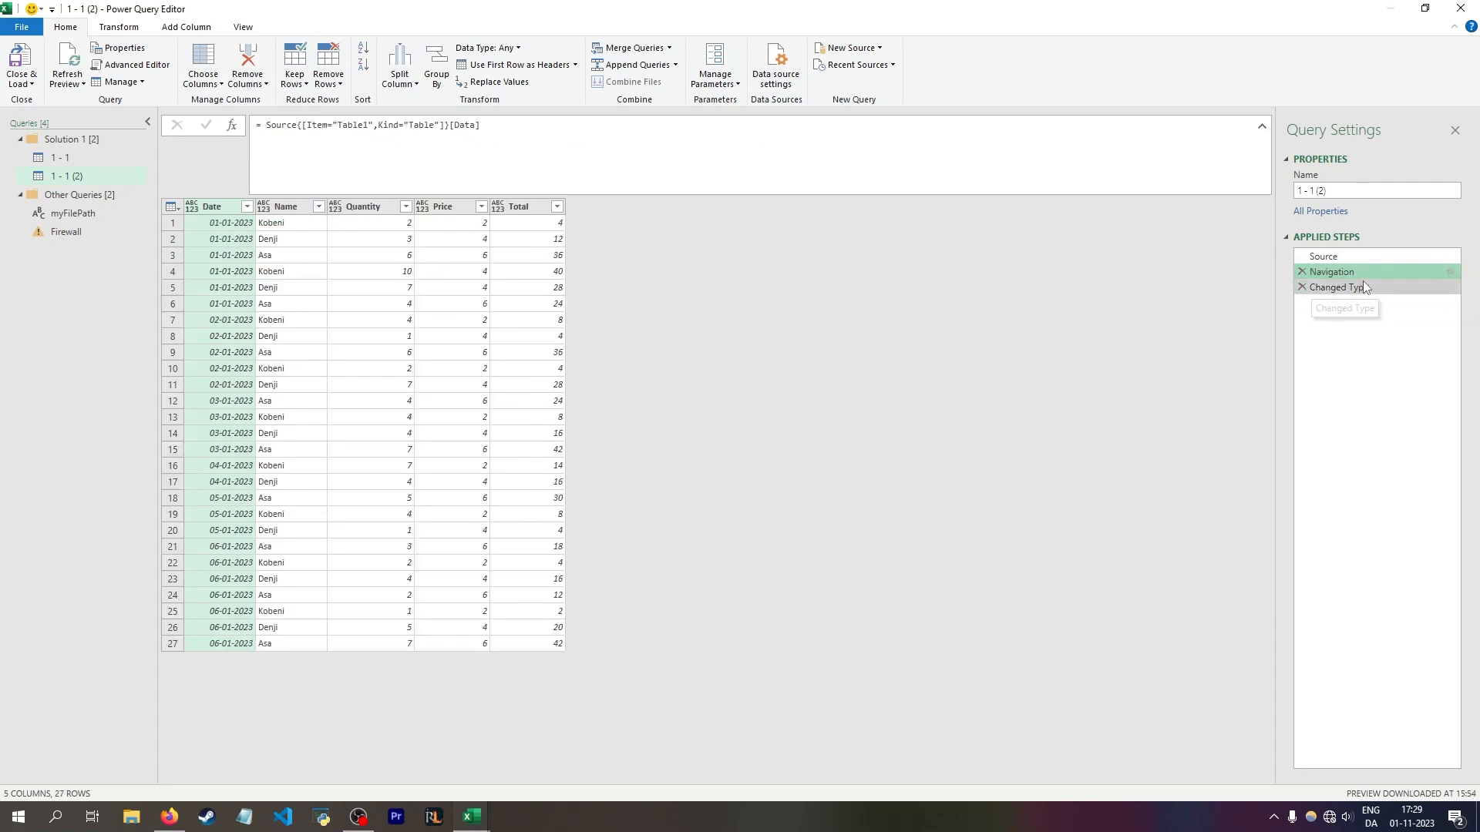
Step: Add a step myFilePath = Excel.CurrentWorkbook(){[Name="myFilePath"]}[Content]{0}[Column1] before Source in the duplicated query's M code and display that step
left_click(1355, 255)
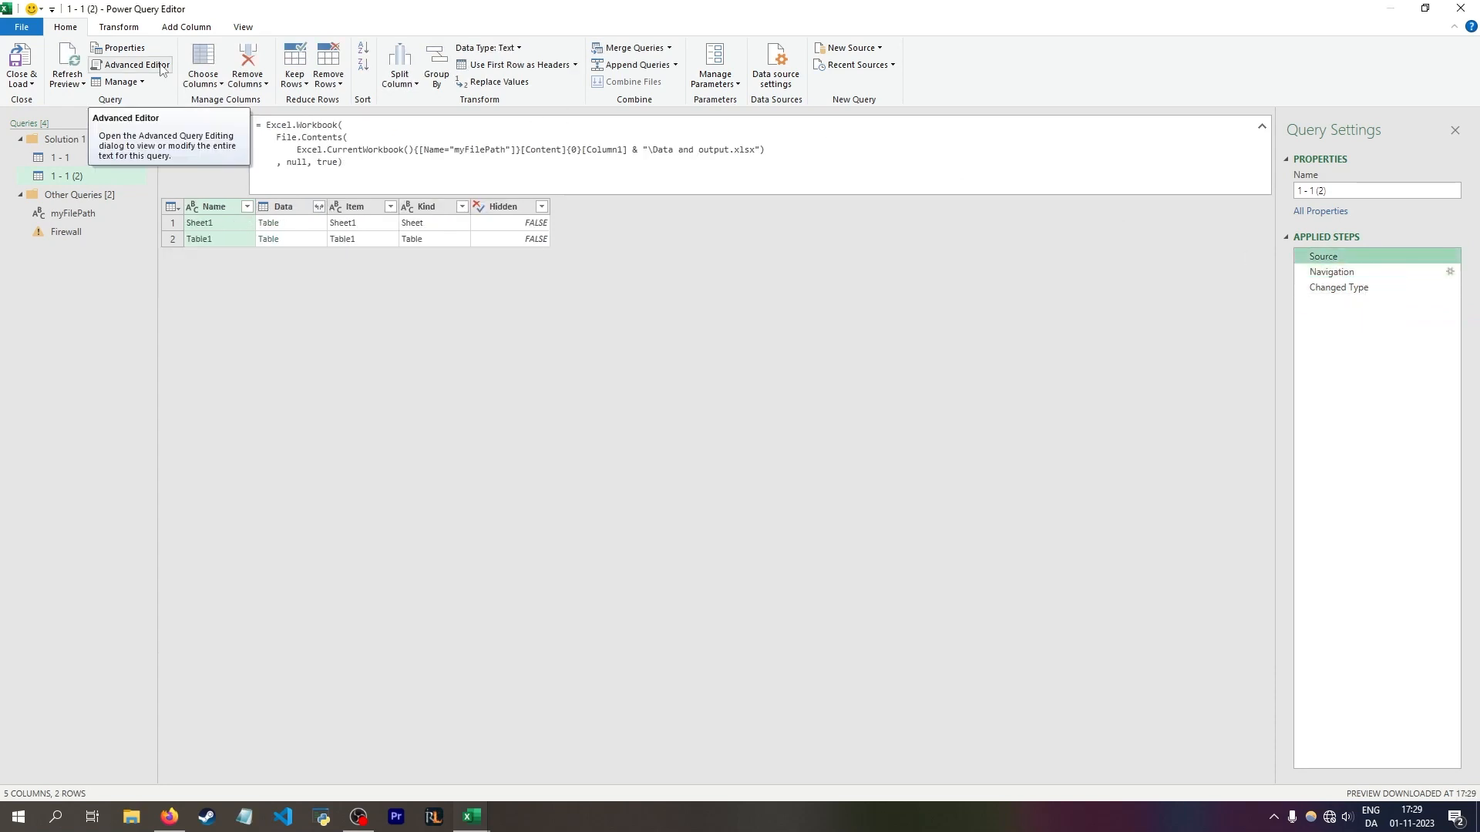
left_click(118, 68)
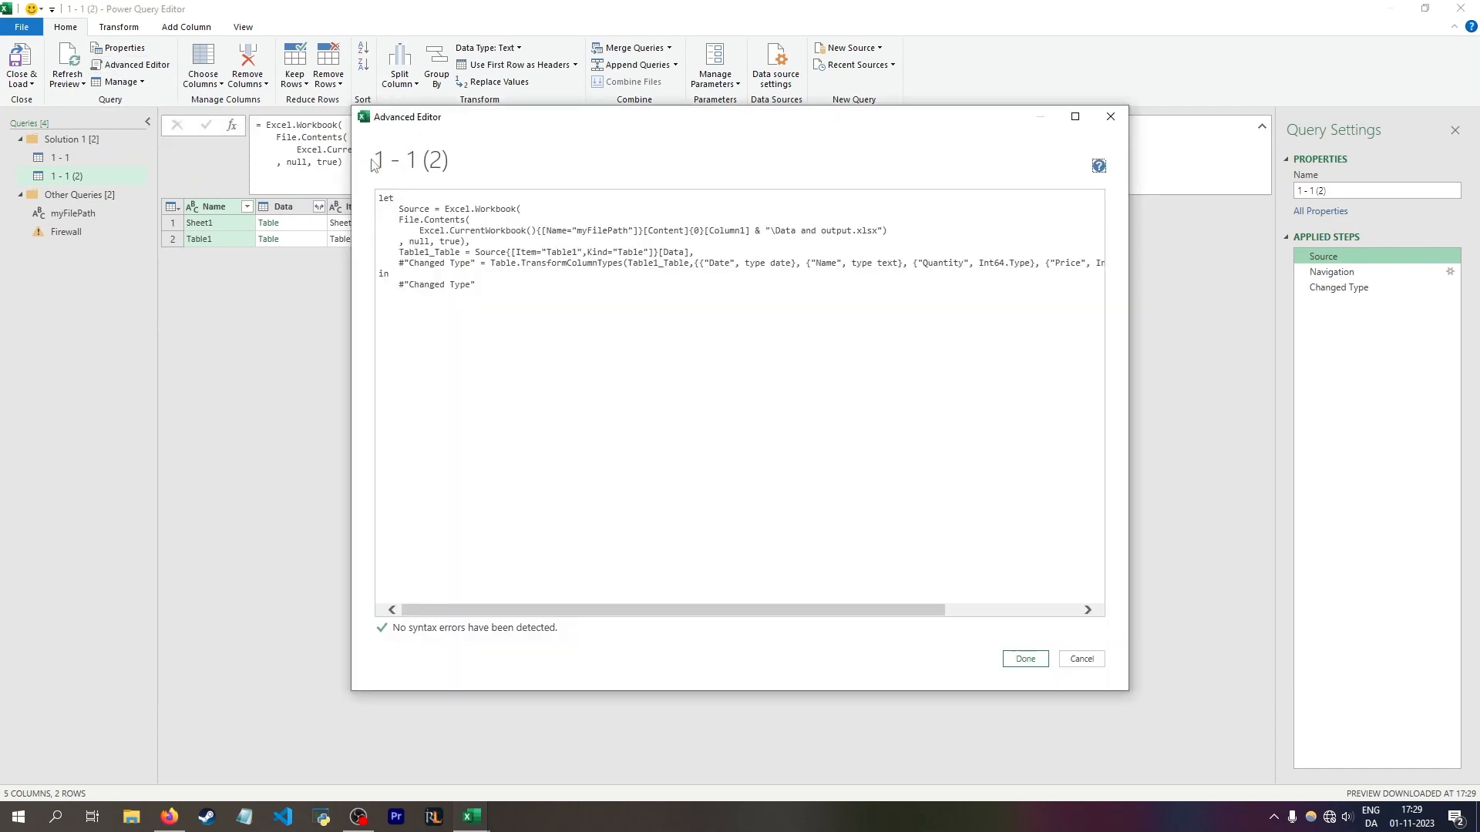
left_click(397, 209)
key("Return")
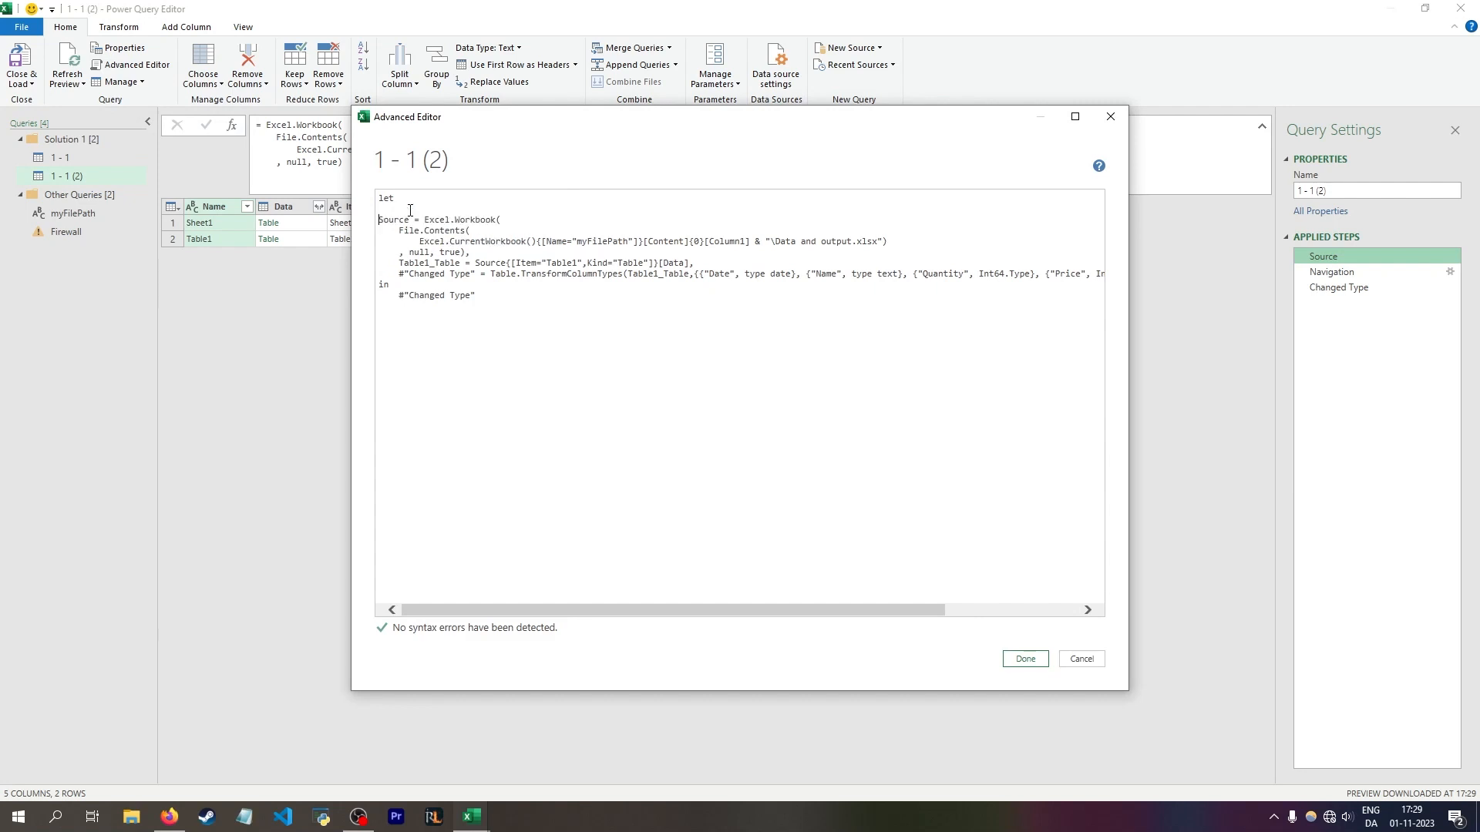
key("Tab")
type("myFilePath")
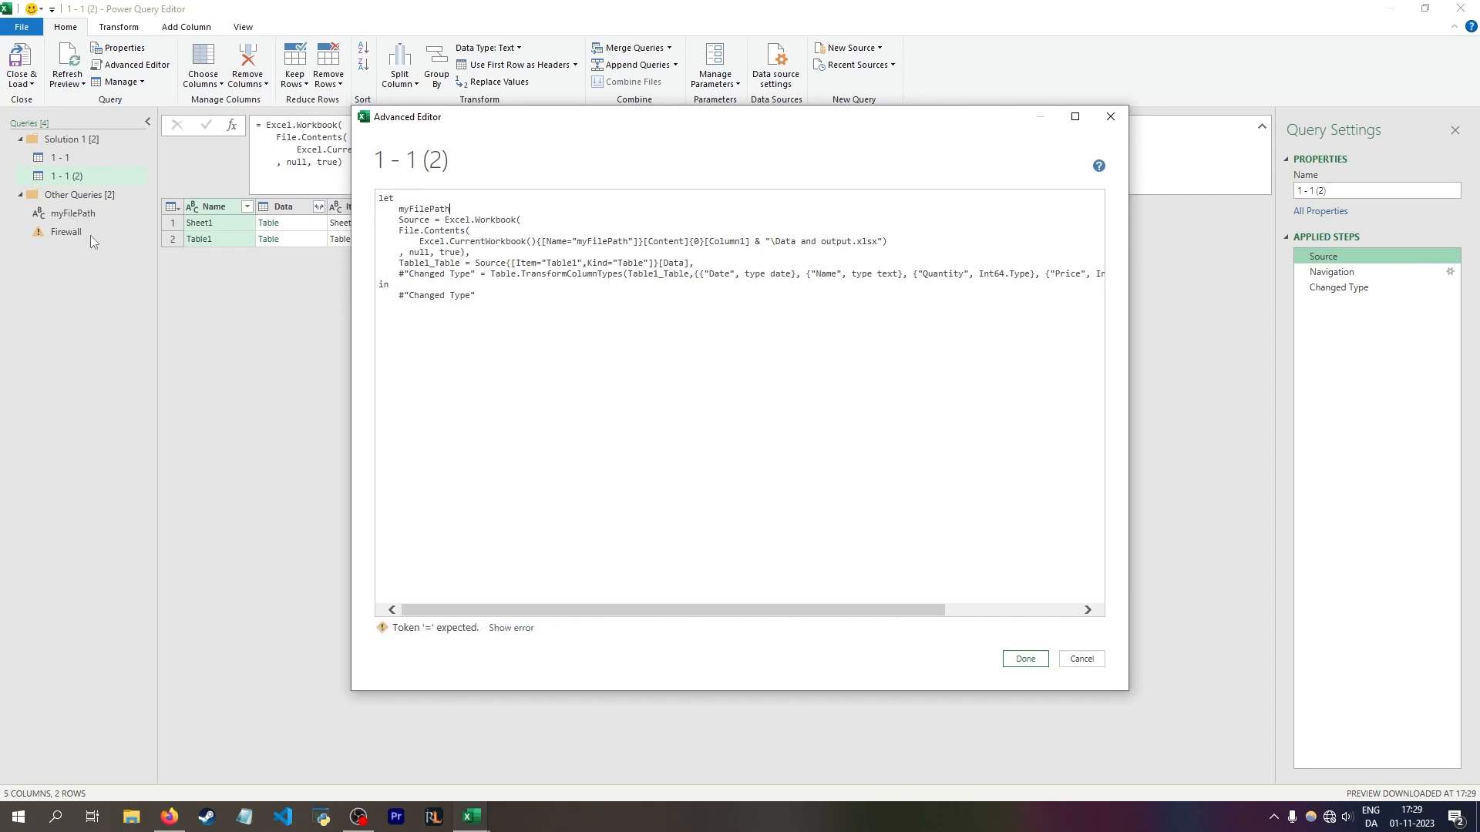
key("ctrl+v")
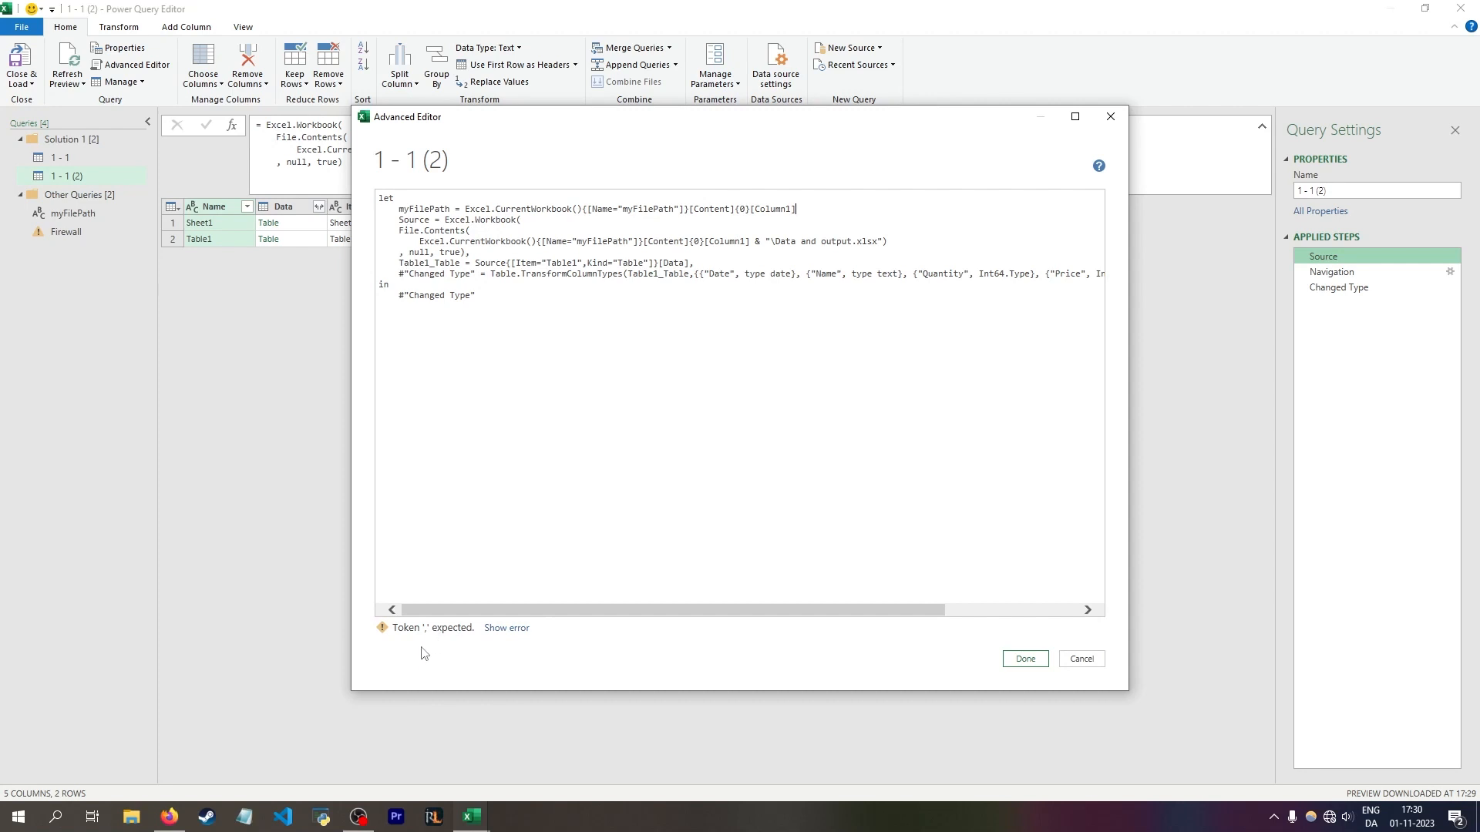
type(",")
left_click(1026, 660)
left_click(1345, 257)
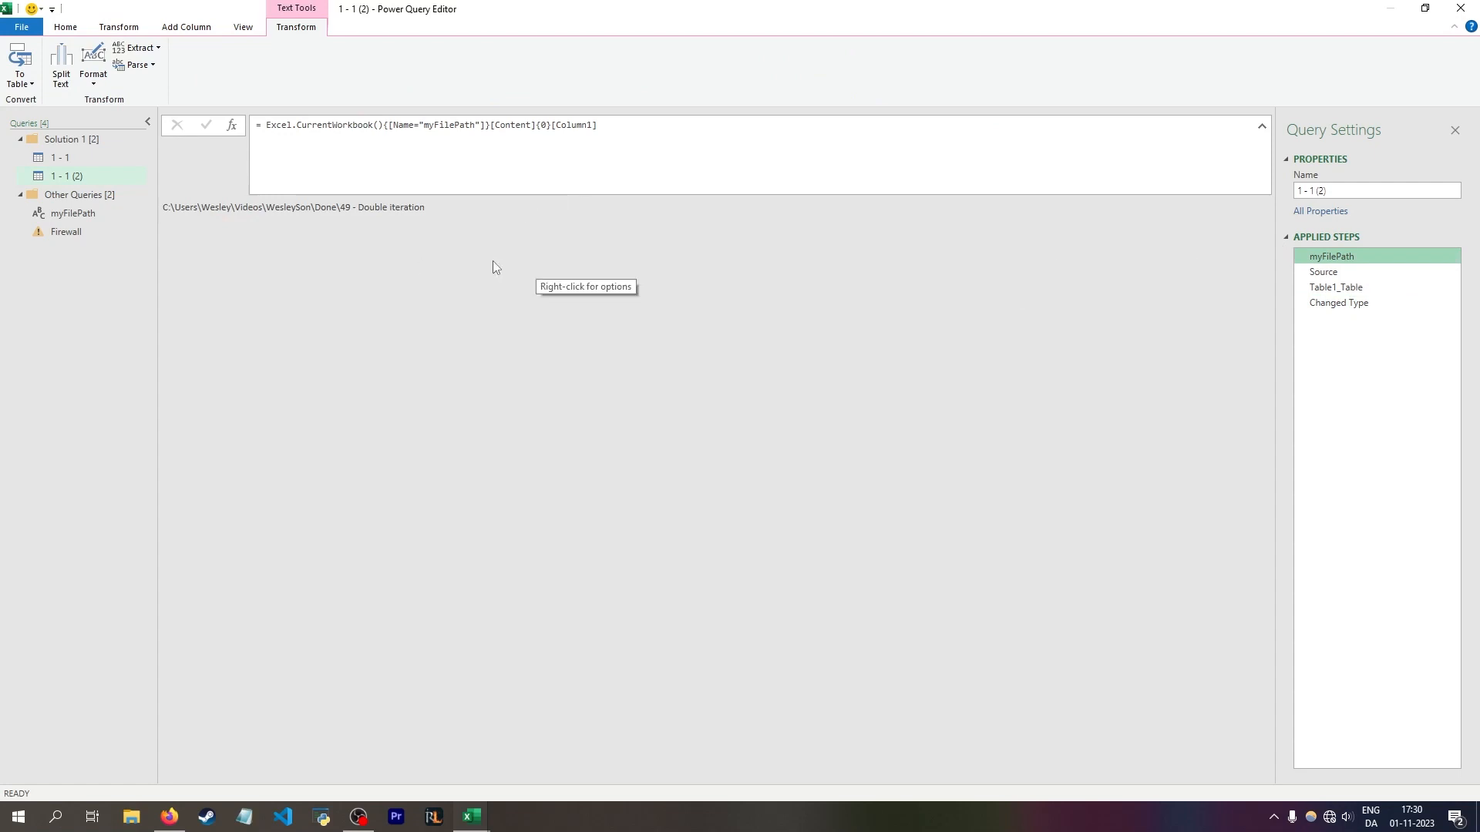
Step: Rename the duplicated query as 1 - 2
double_click(89, 176)
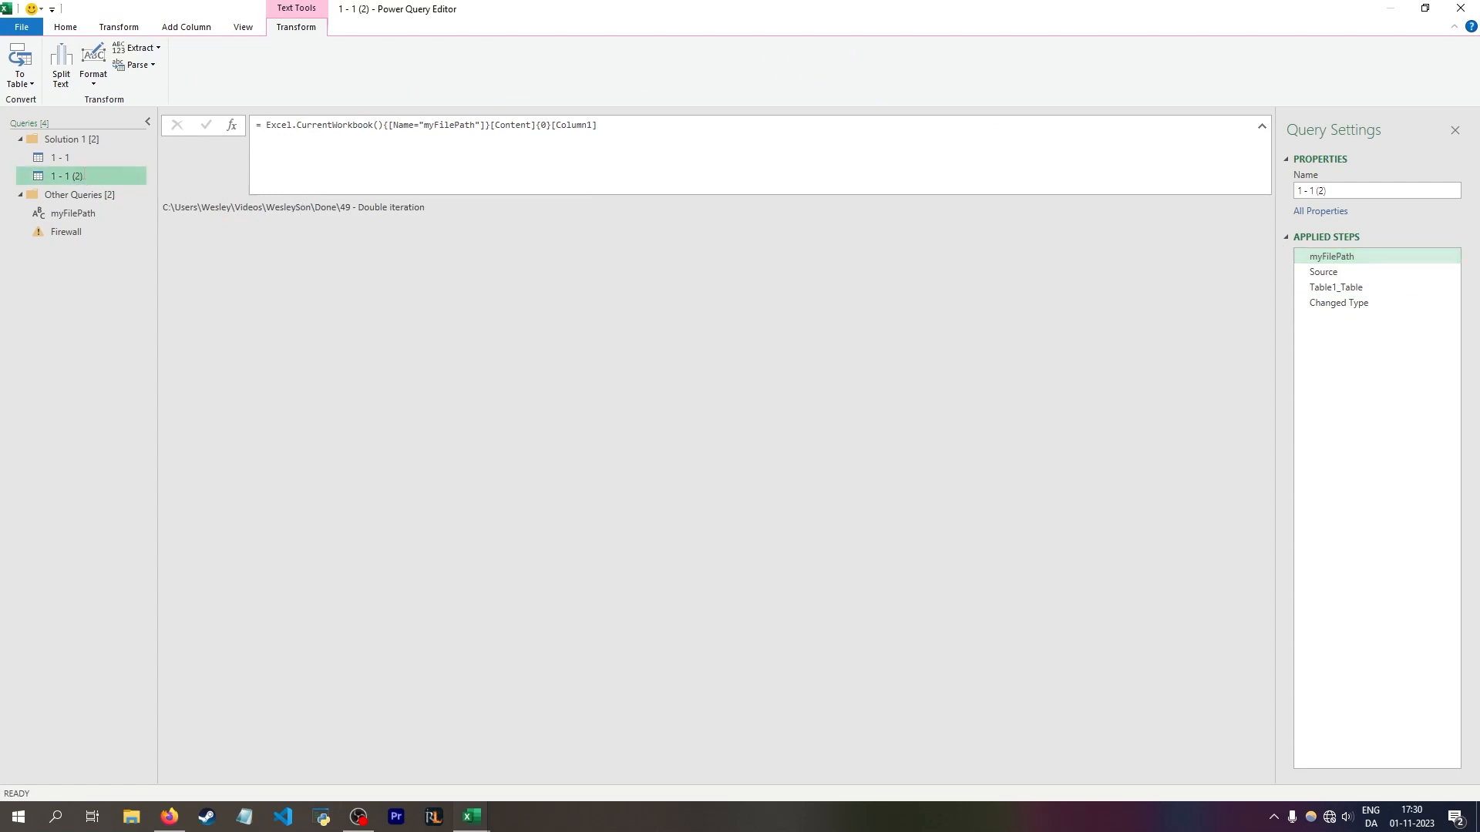
key("BackSpace")
key("BackSpace")
key("BackSpace")
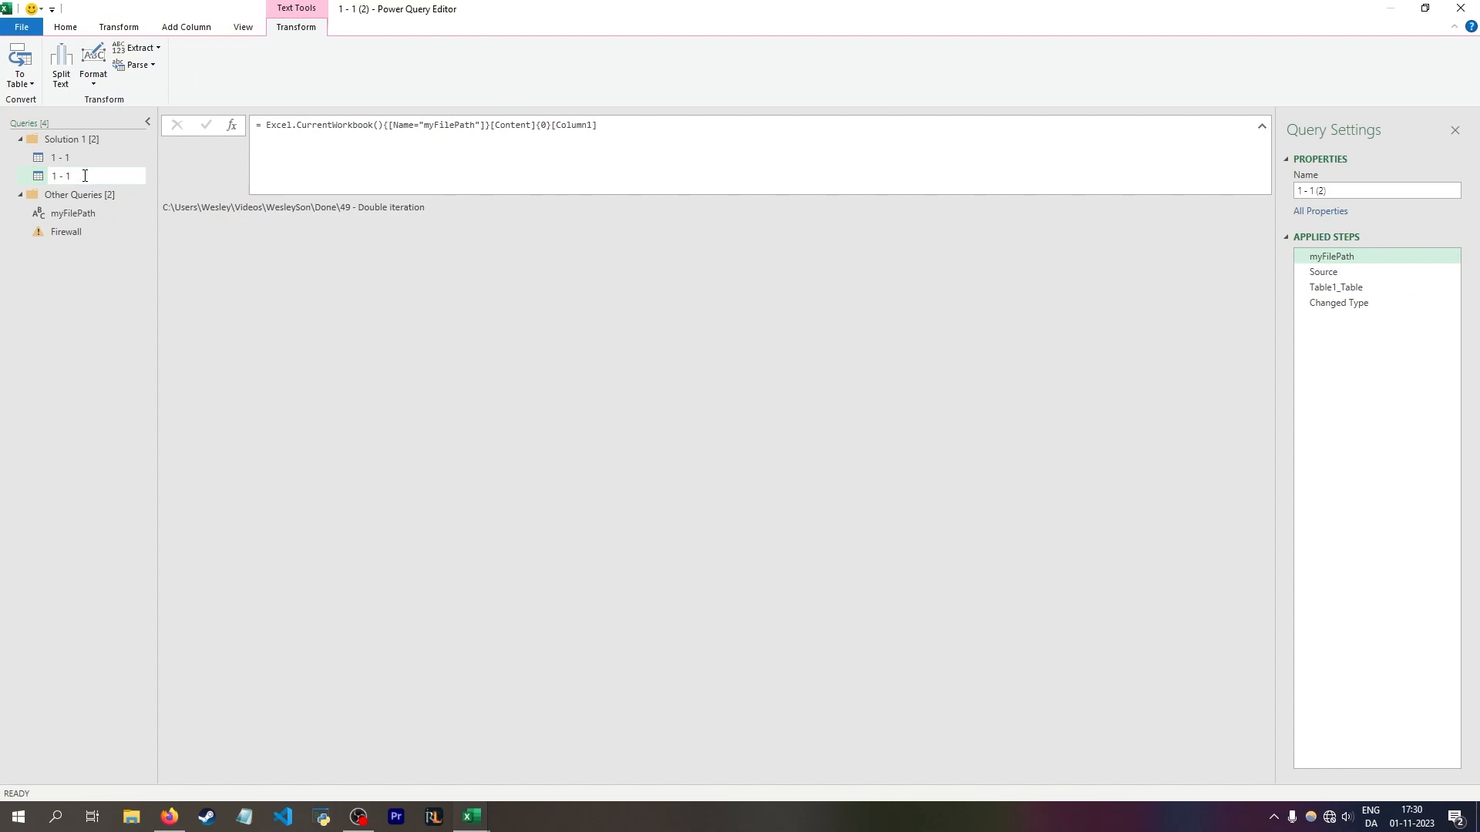
type("2")
key("Return")
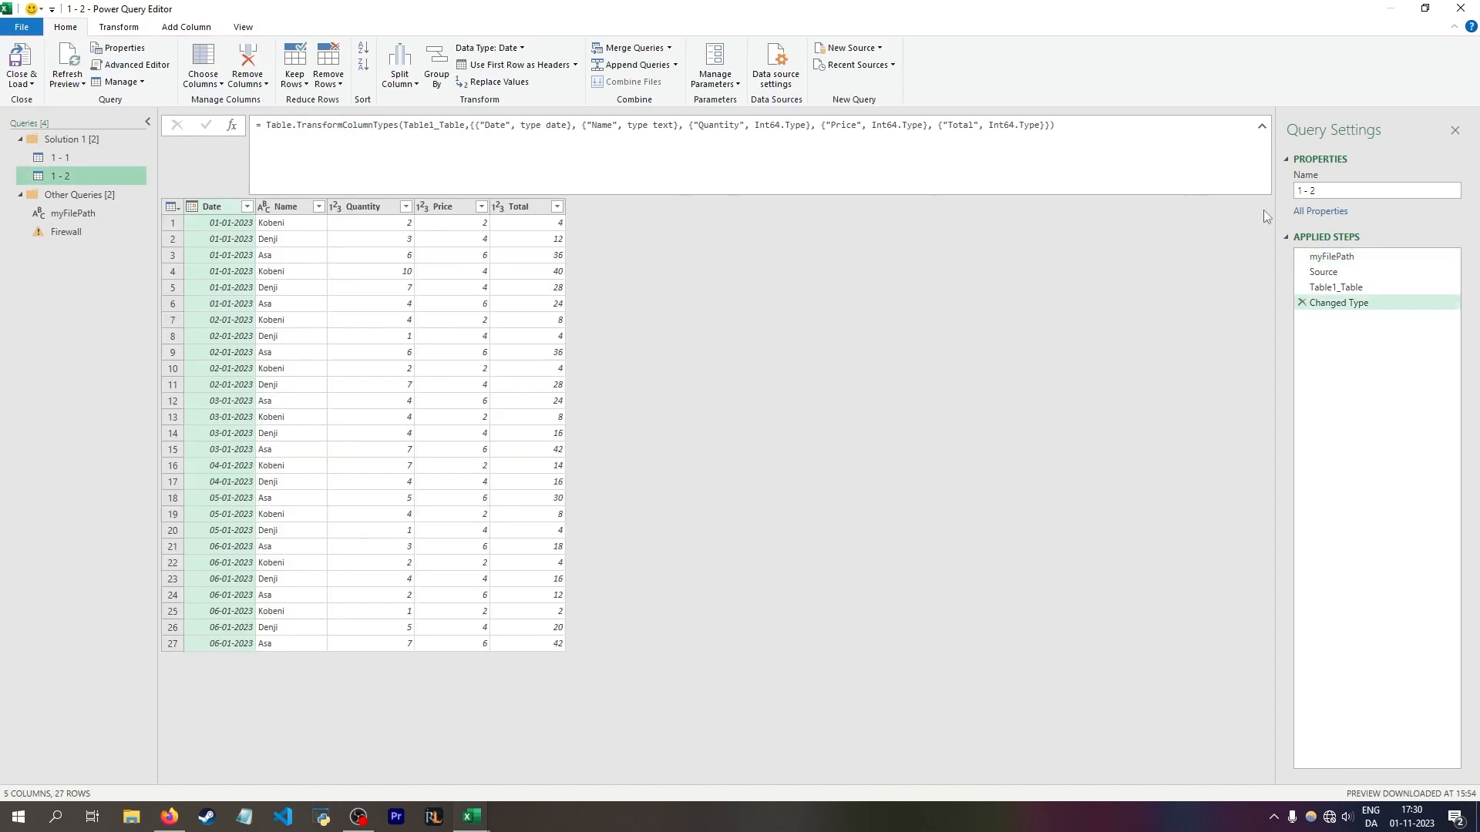
Step: Replace the Excel.CurrentWorkbook expression in the Source formula of query 1 - 2 with a reference to the myFilePath step
left_click_drag(423, 206, 157, 206)
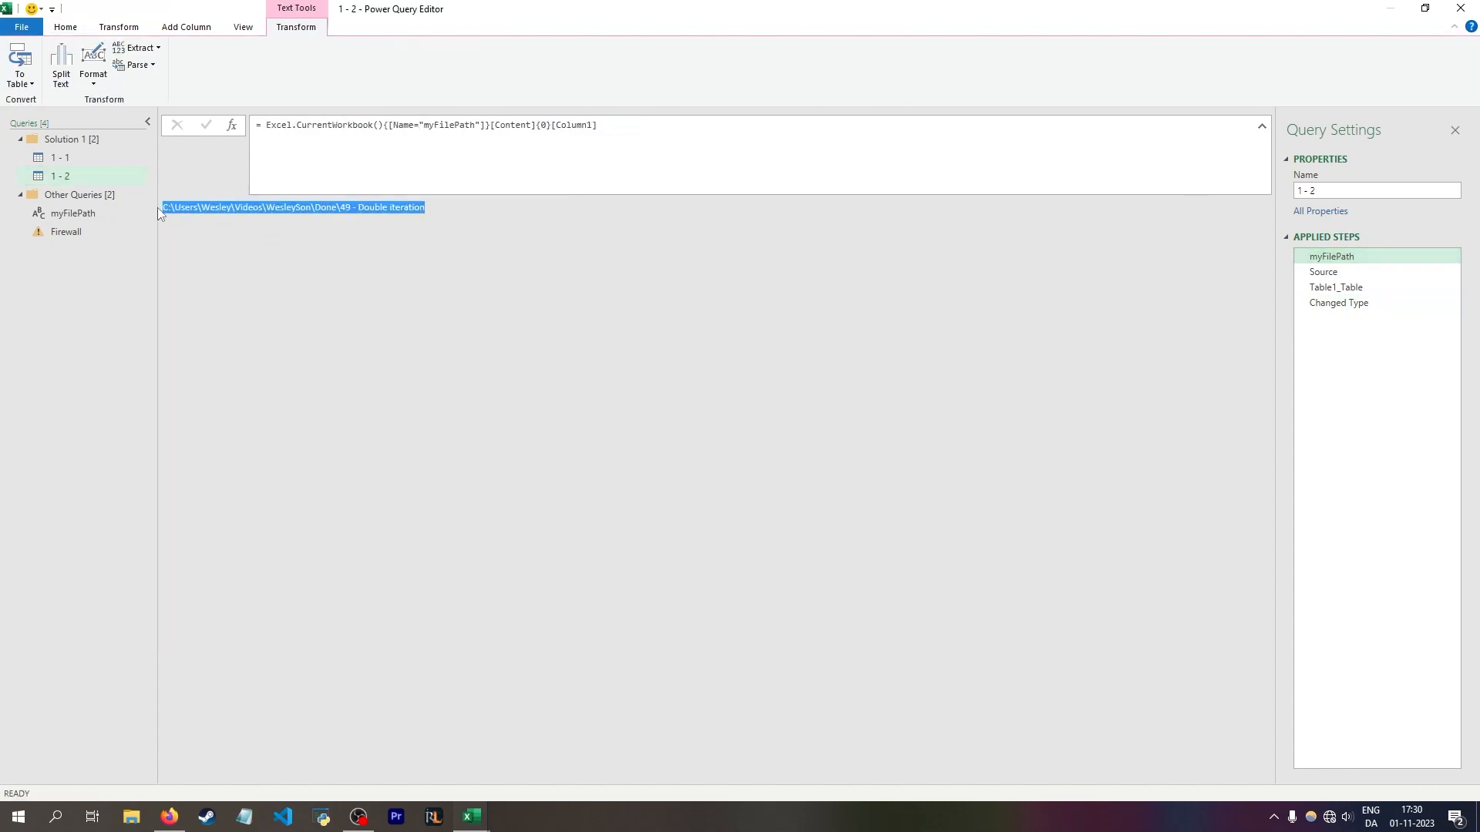
left_click(1323, 271)
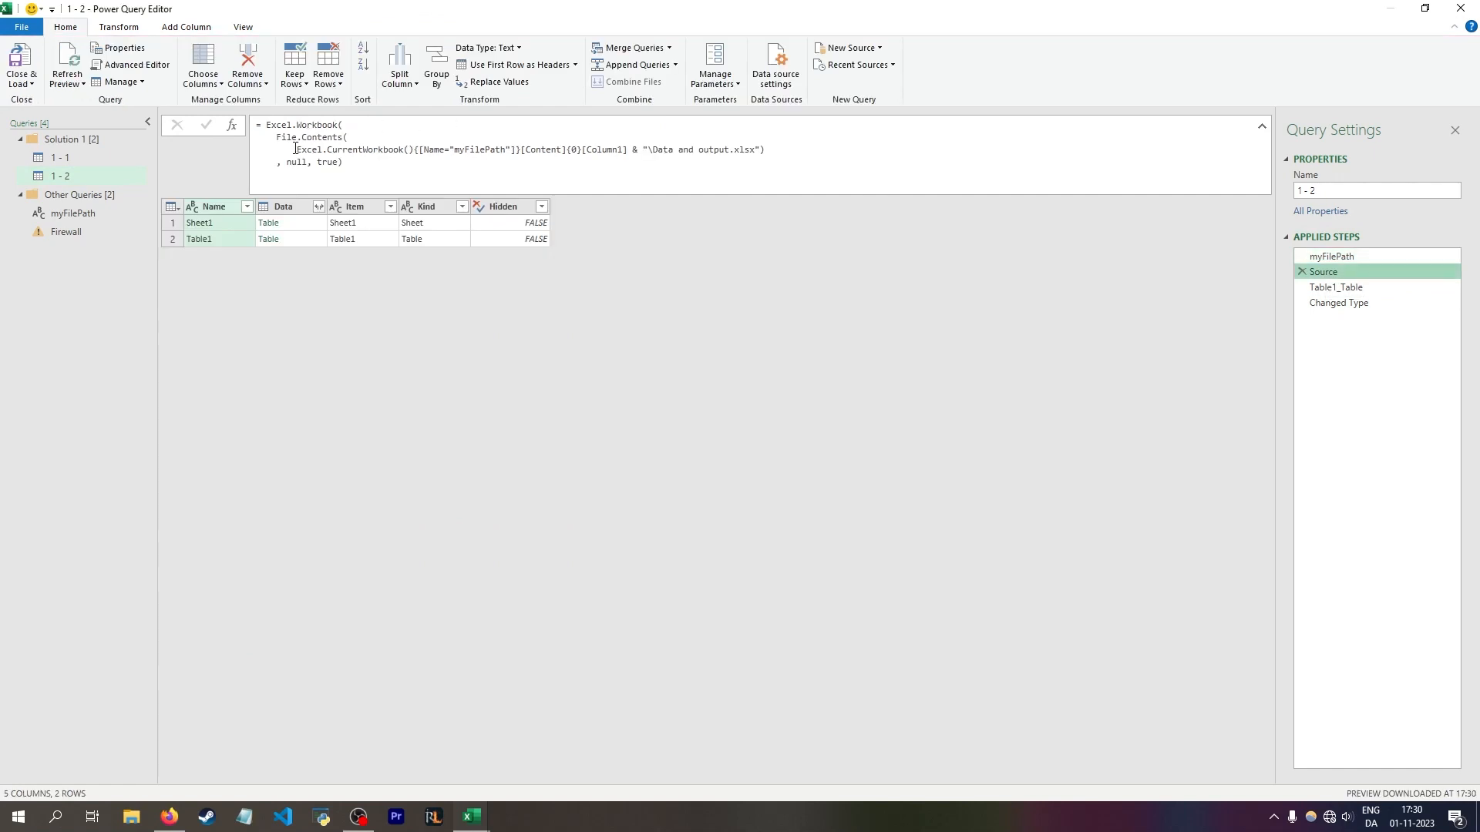
left_click_drag(298, 150, 628, 150)
type("myFilePath")
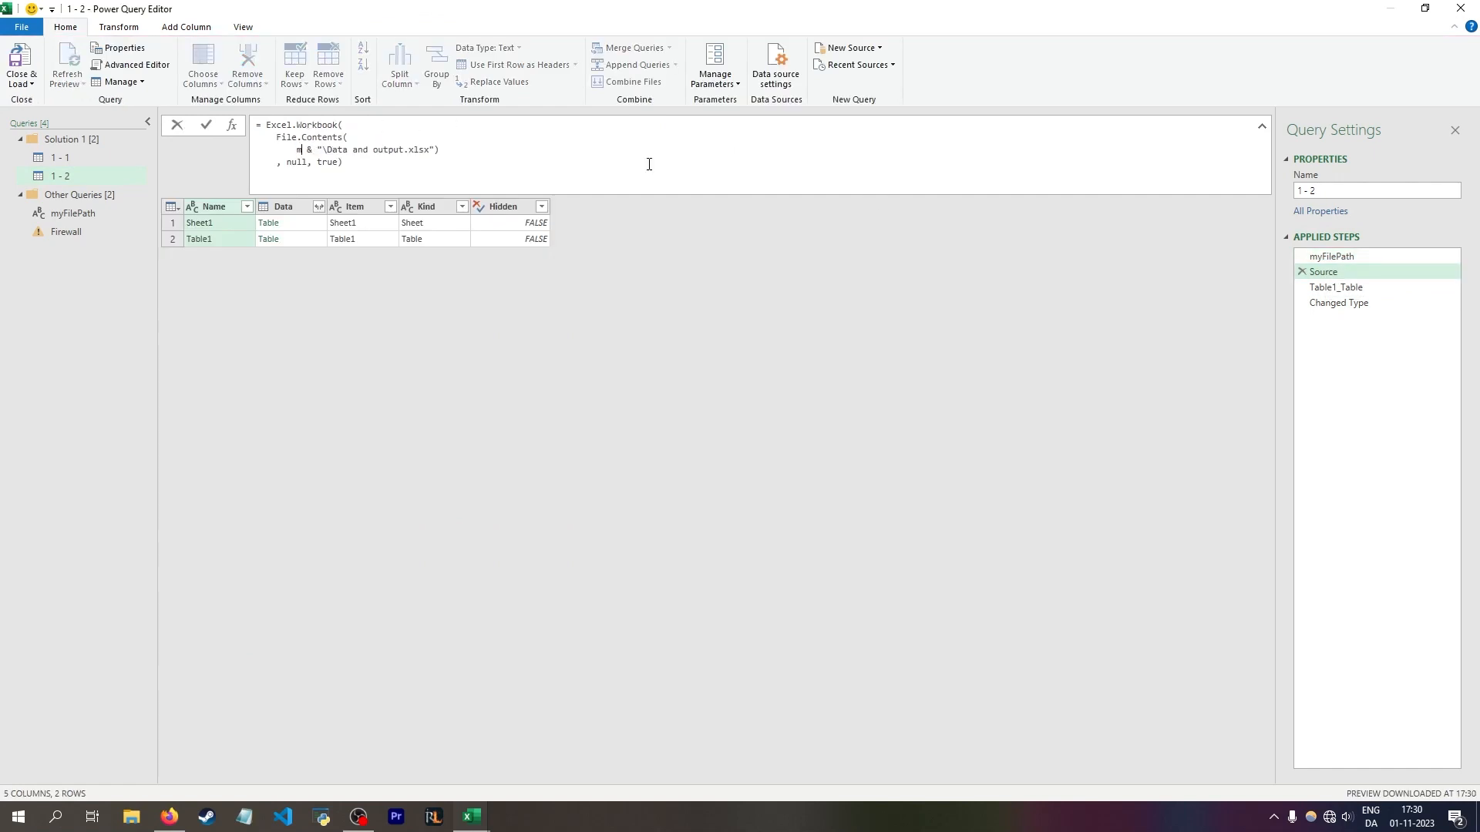
key("Return")
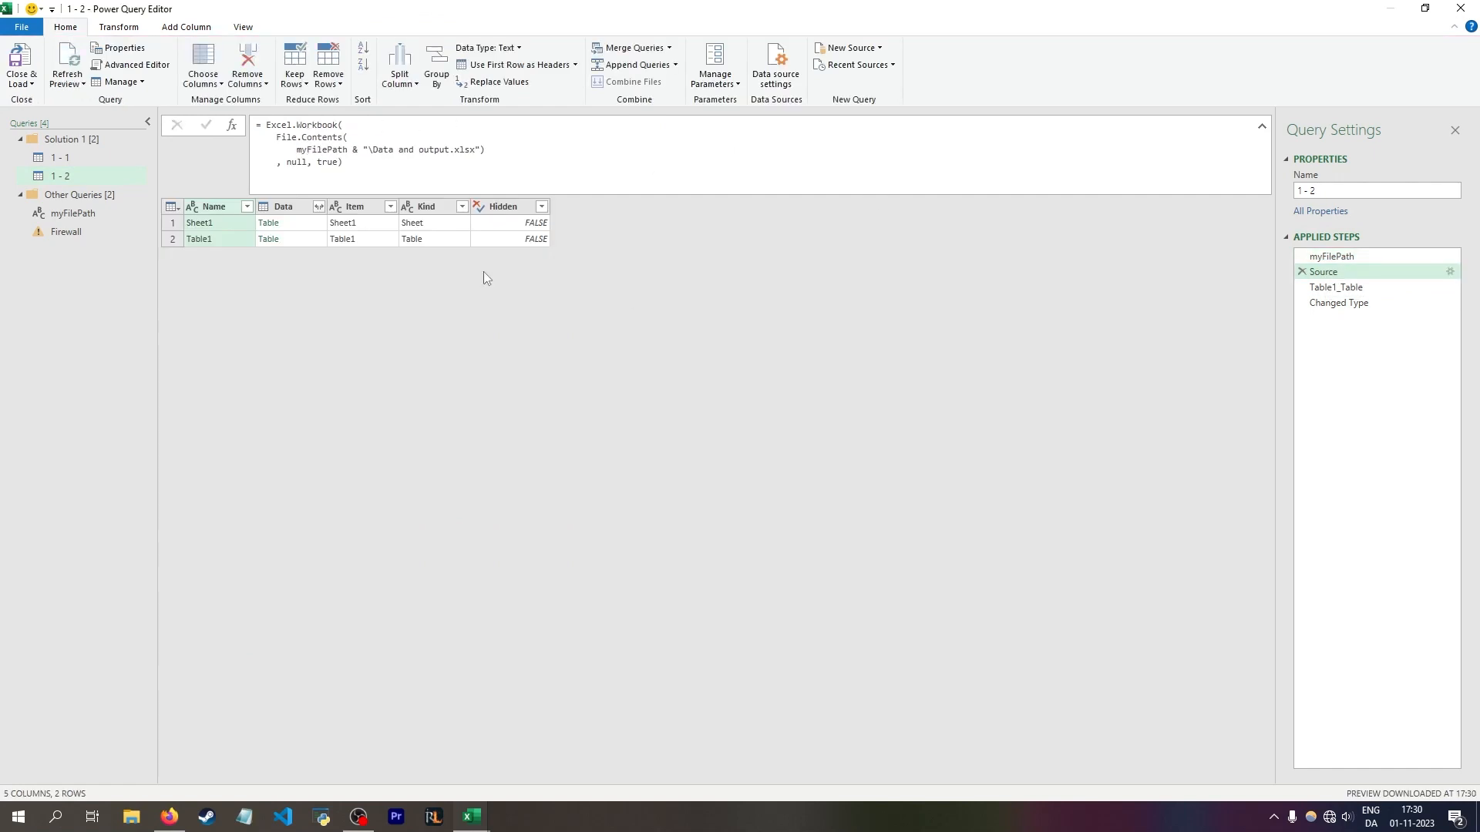
Step: Compare the myFilePath step and its reference in query 1 - 2 with the separate myFilePath and Firewall queries
double_click(307, 151)
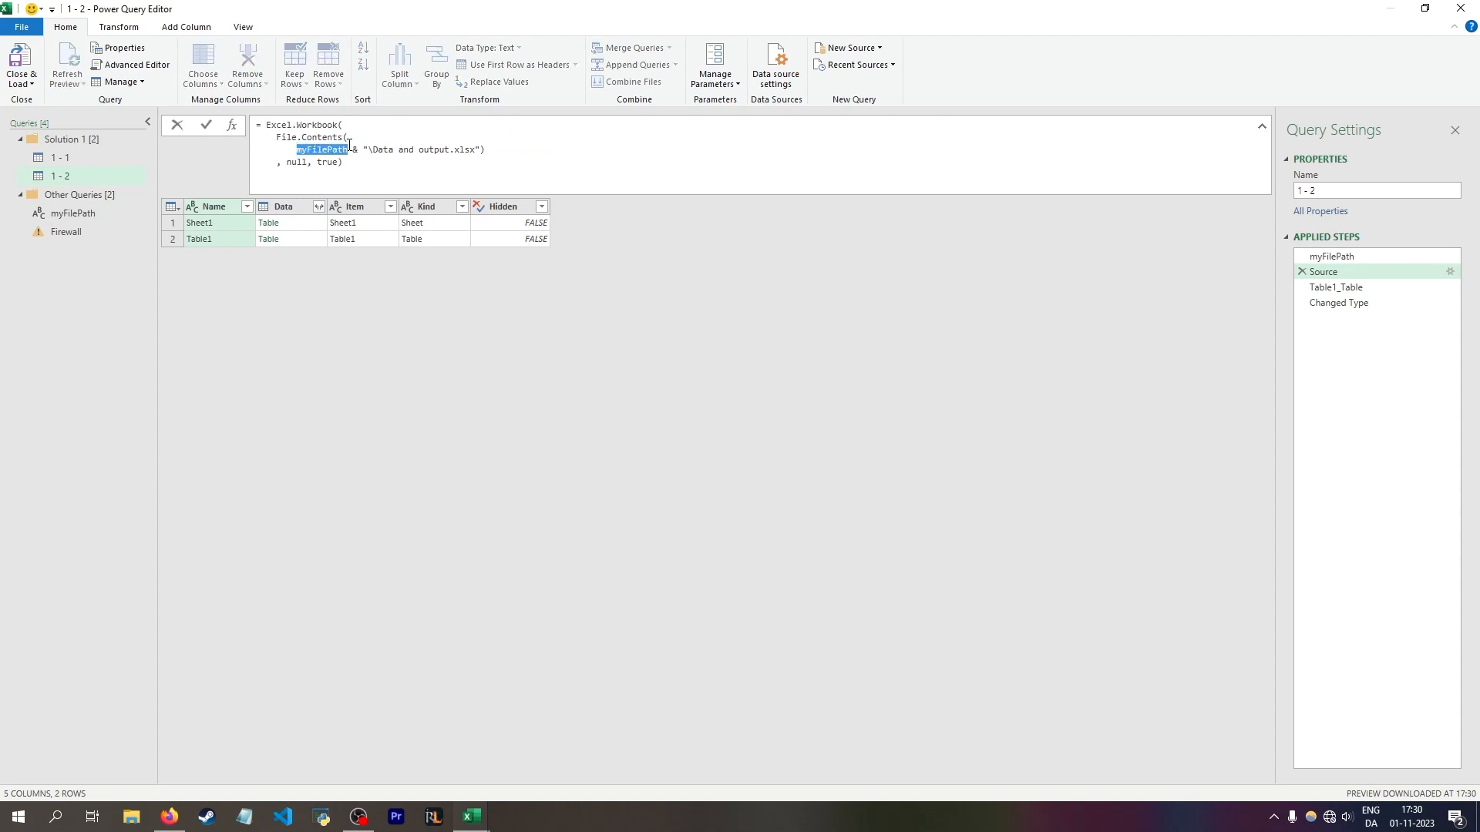
left_click(729, 251)
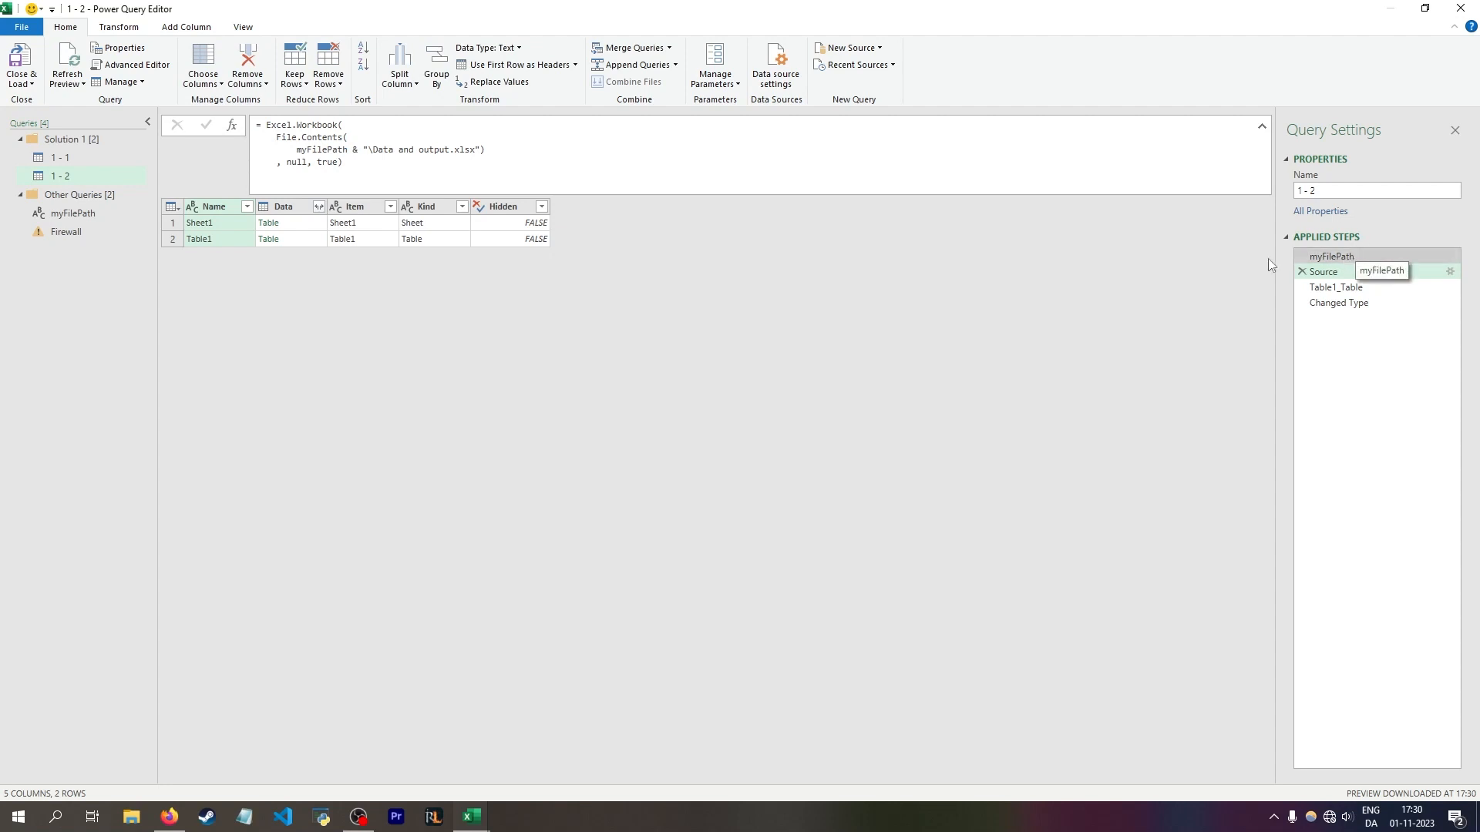
double_click(294, 151)
key("Escape")
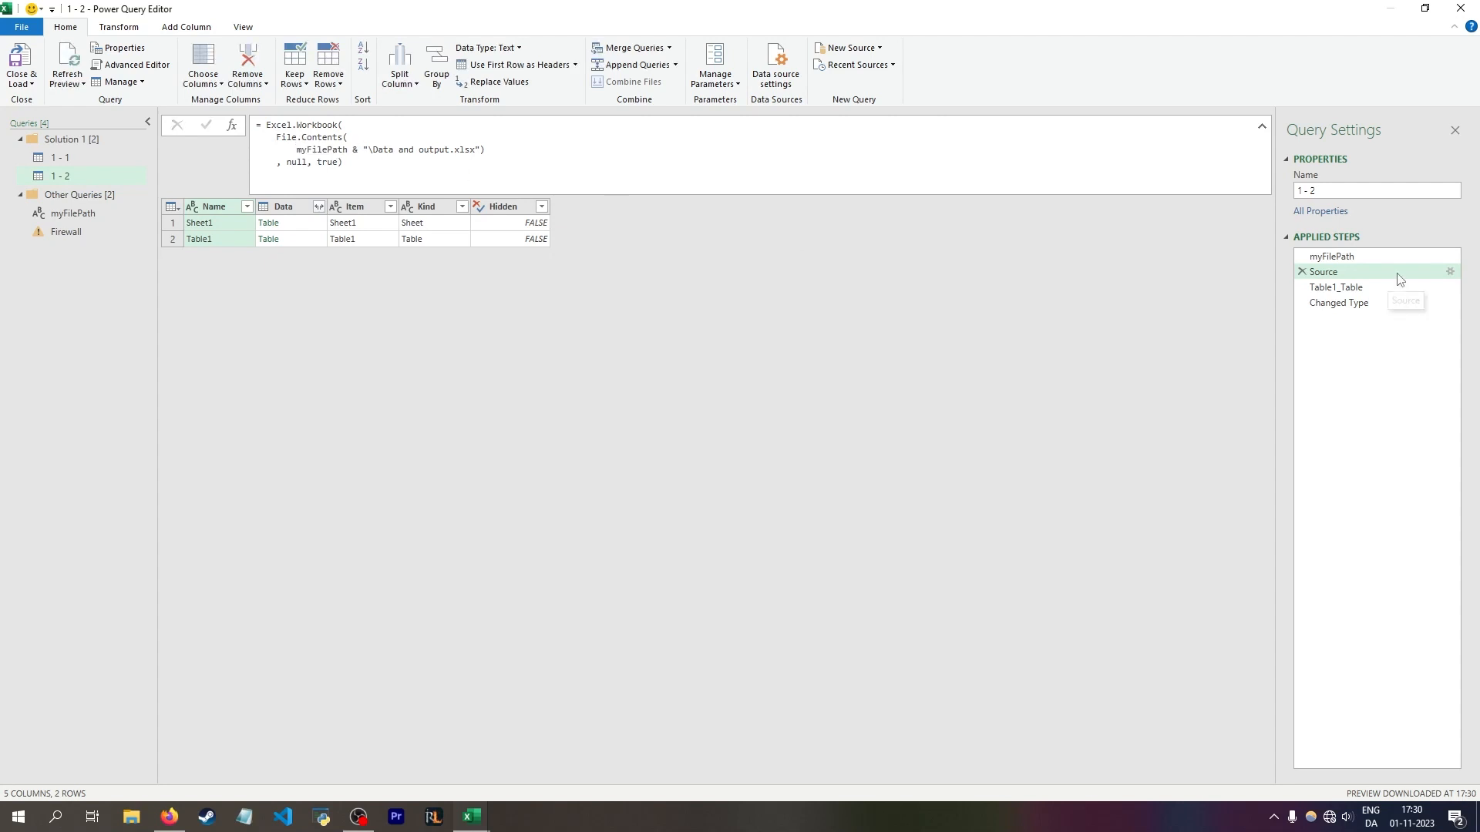
left_click(137, 213)
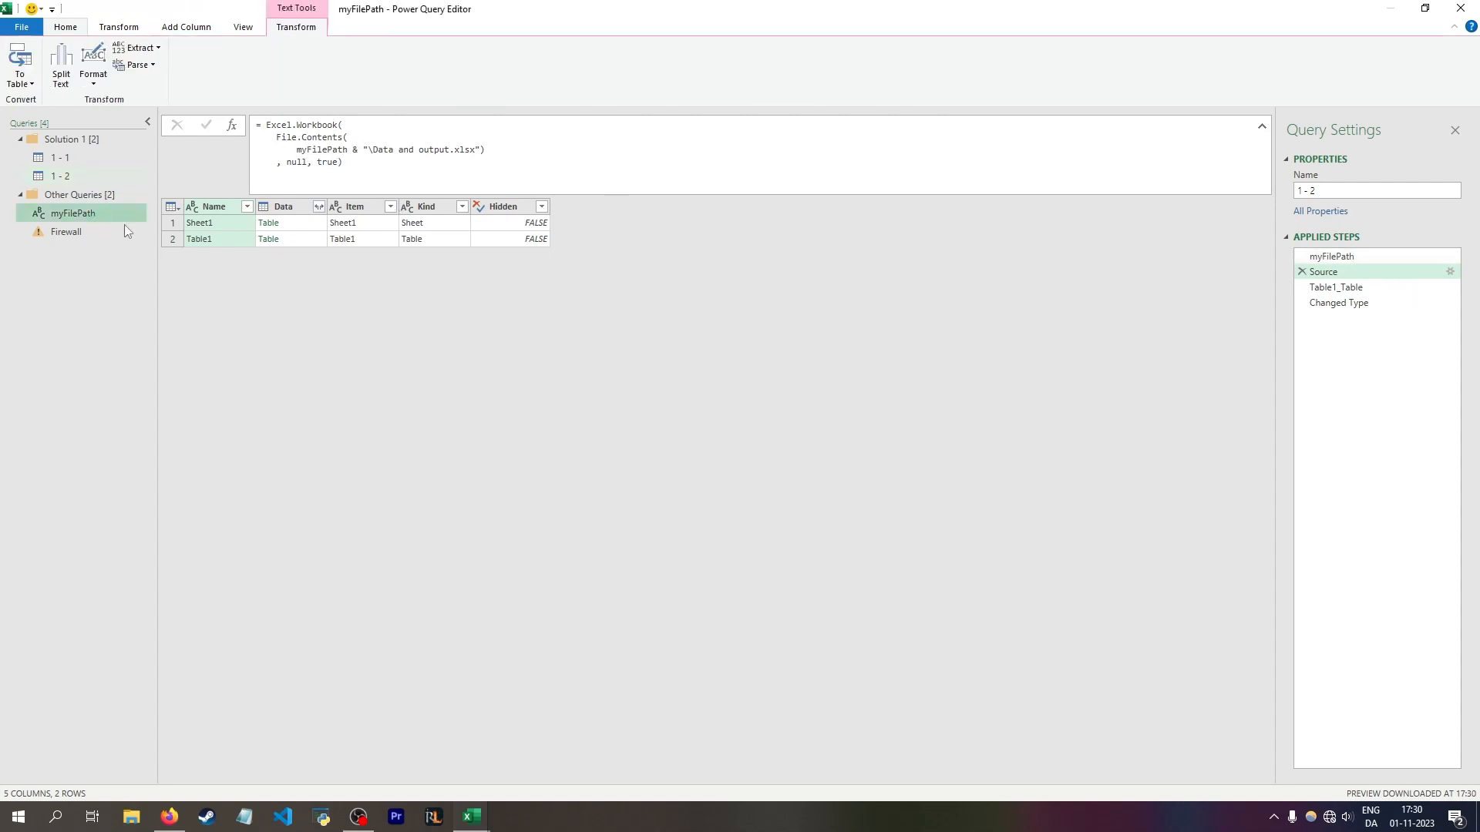
left_click(137, 232)
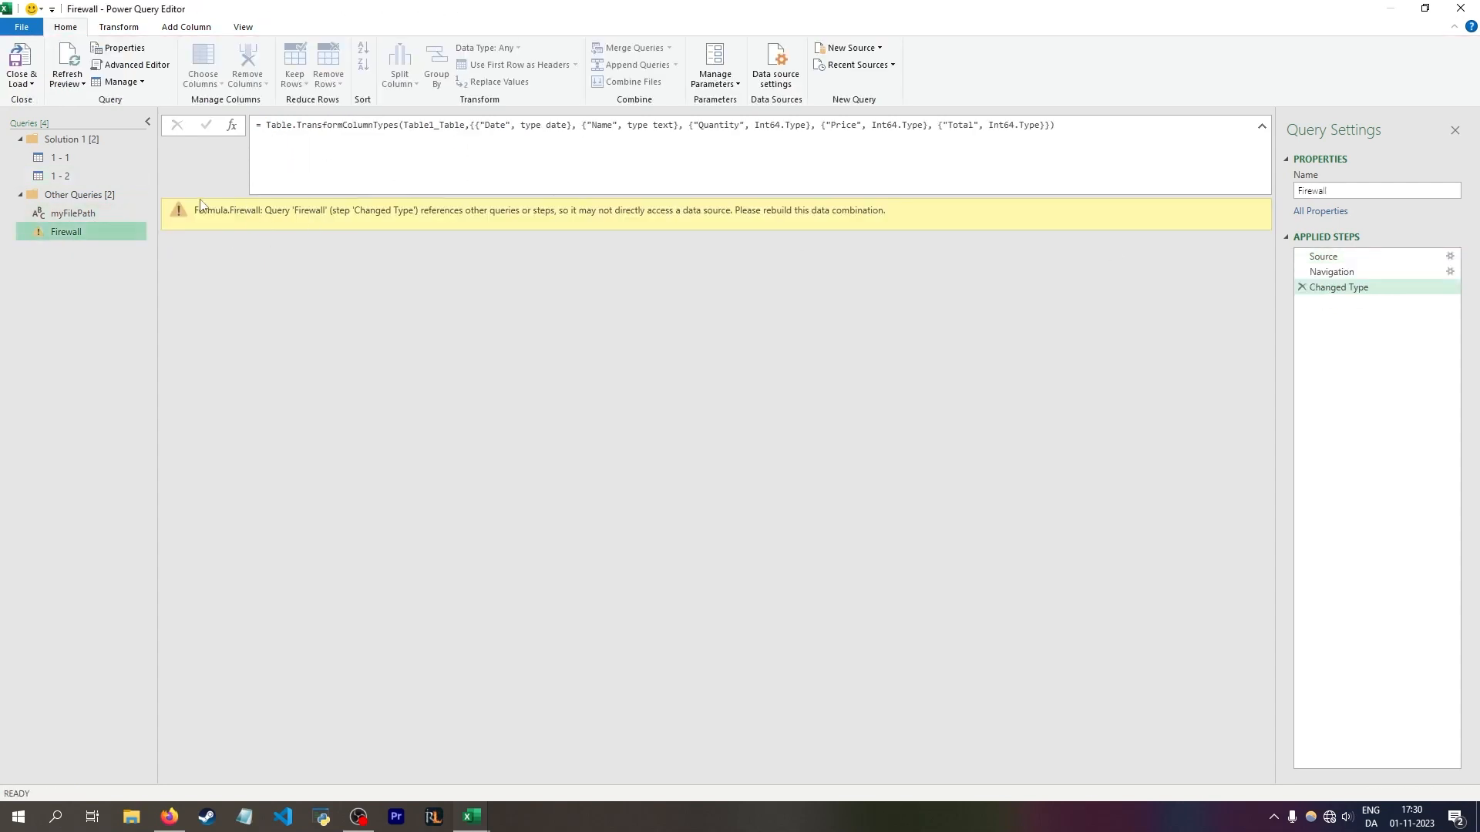
left_click(94, 176)
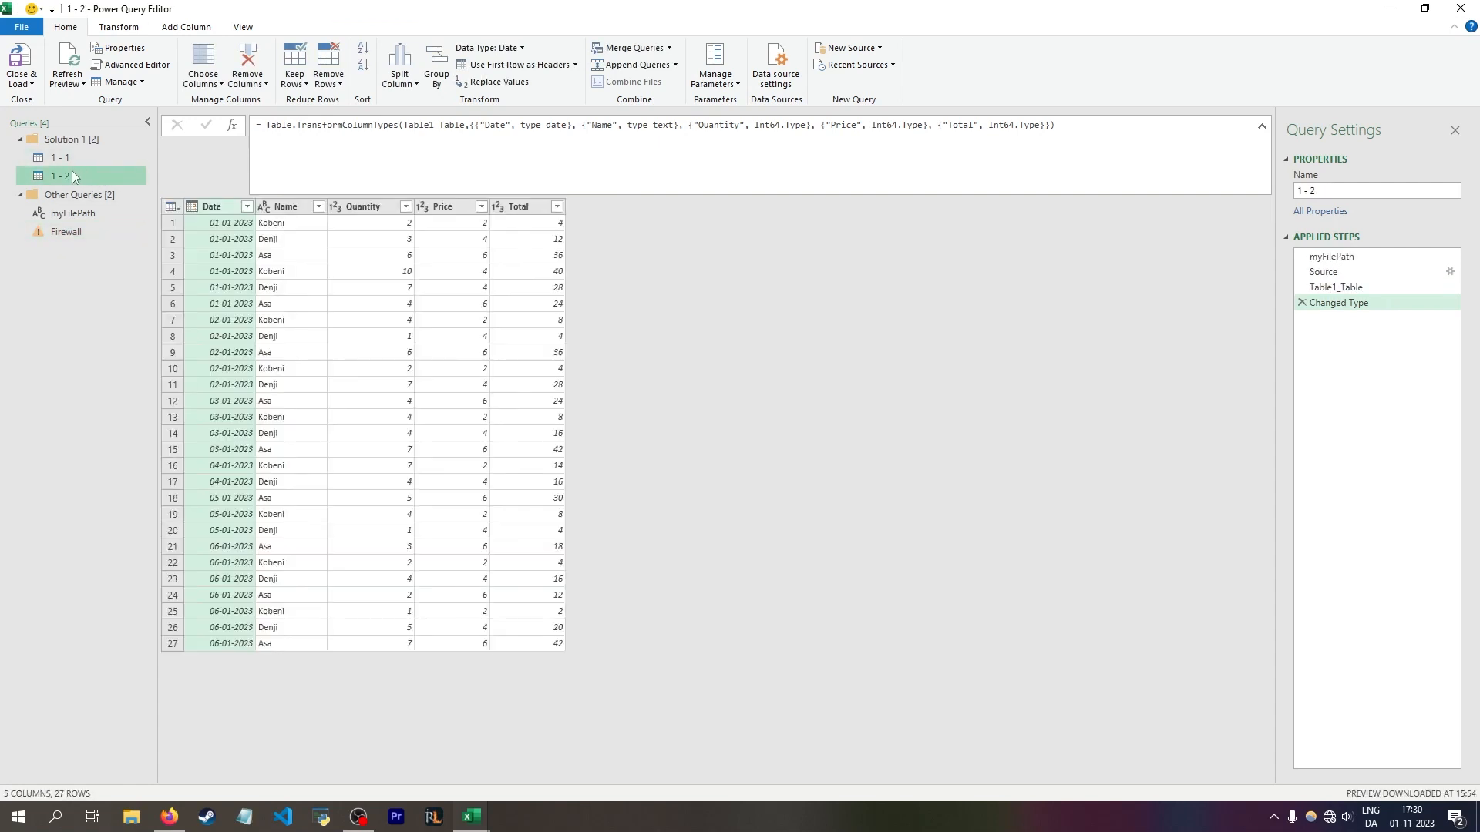
left_click(1333, 257)
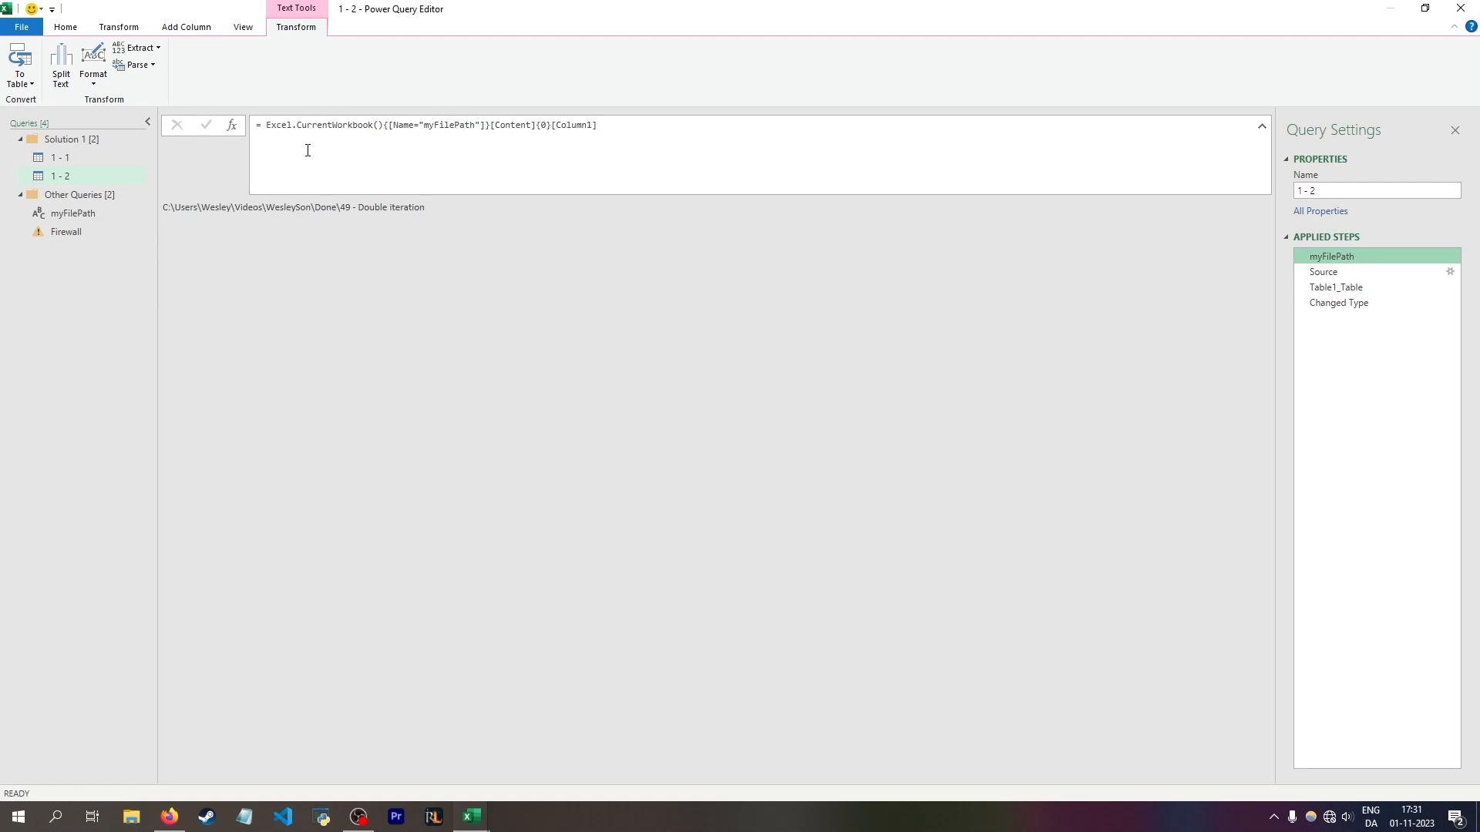
left_click(80, 215)
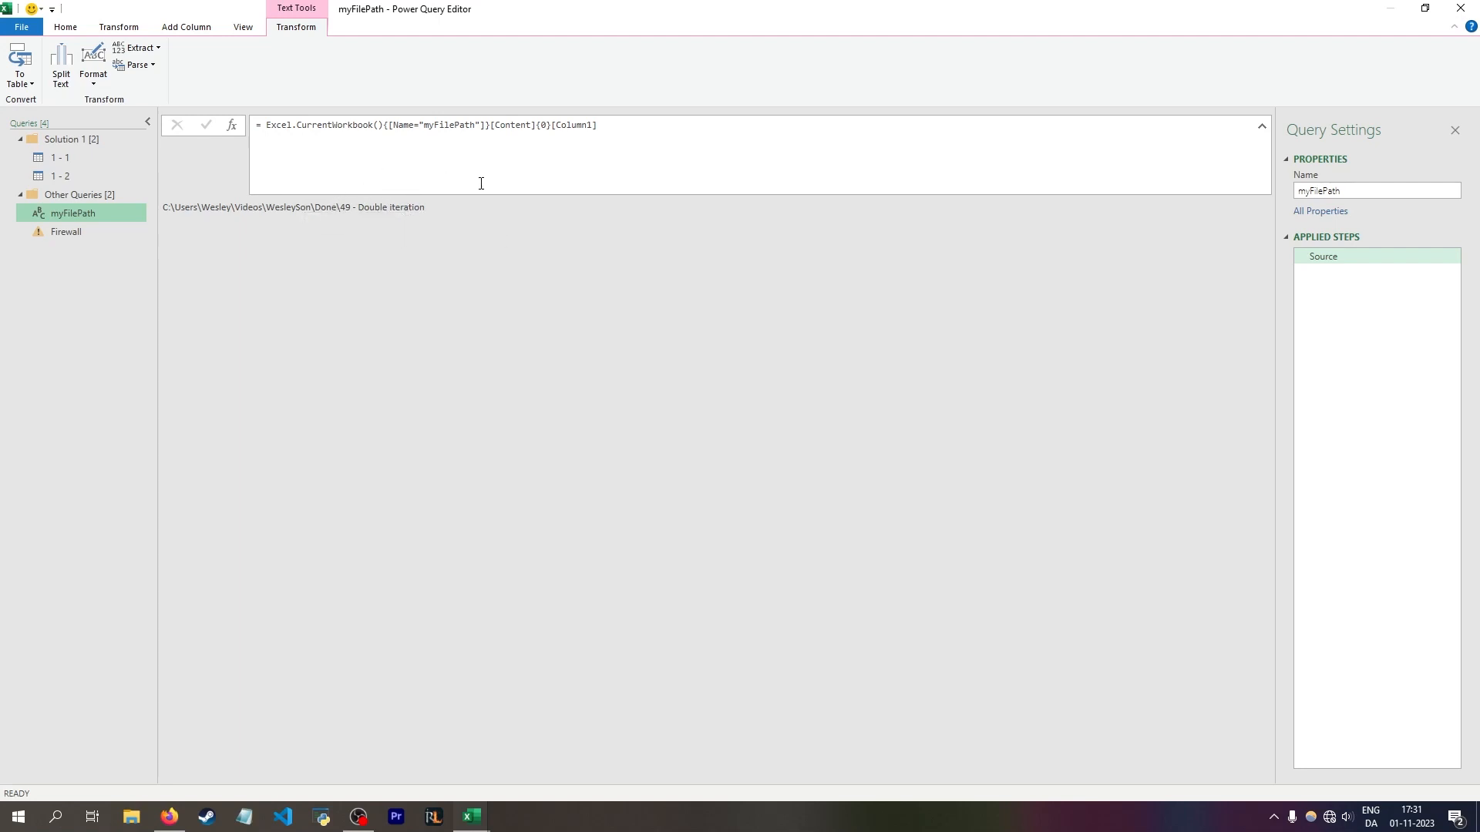
left_click(465, 225)
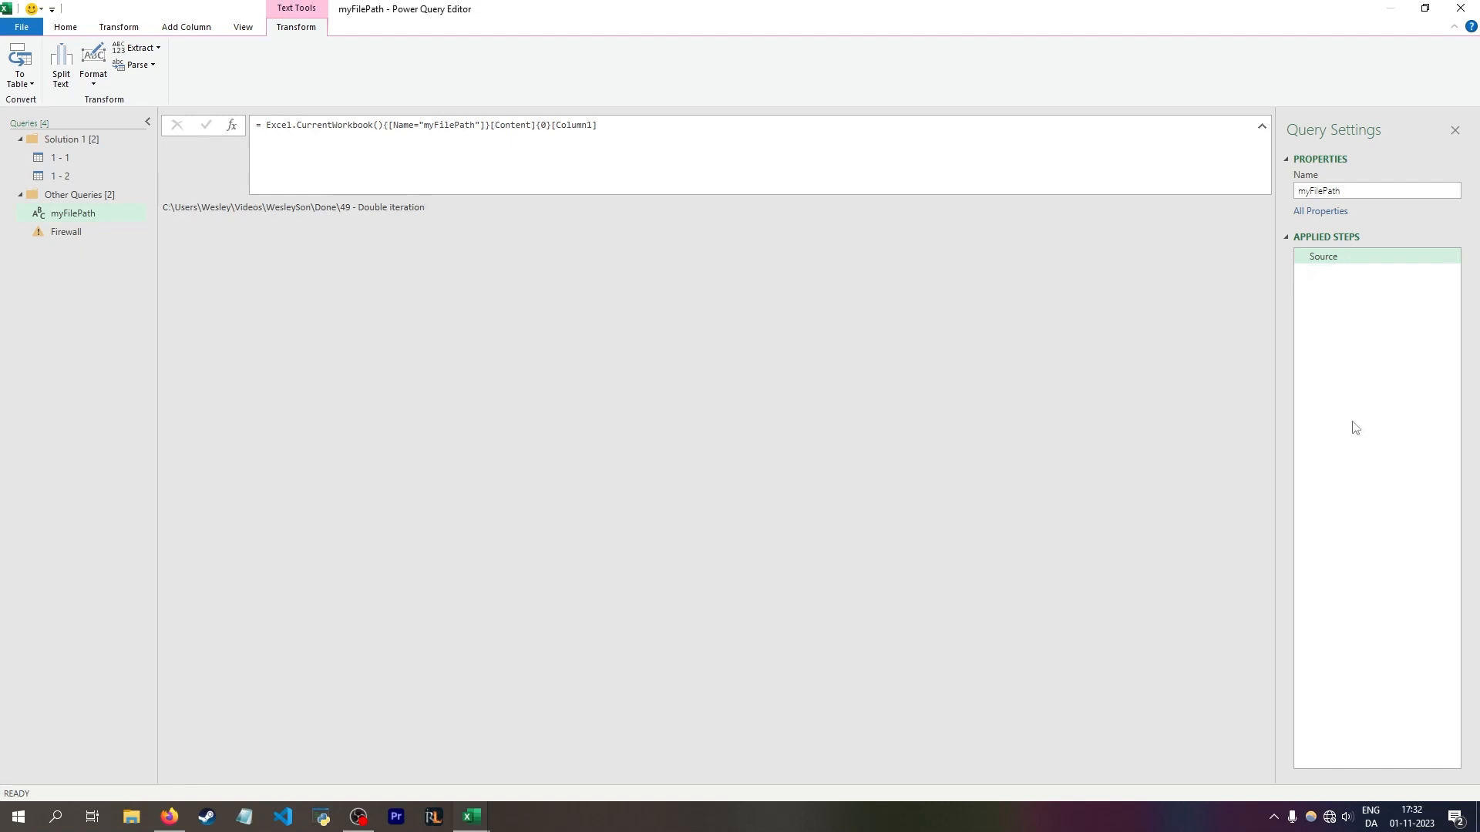
Step: Duplicate query 1 - 2 with its myFilePath step displayed, and name the copy 1 - 3
left_click(77, 176)
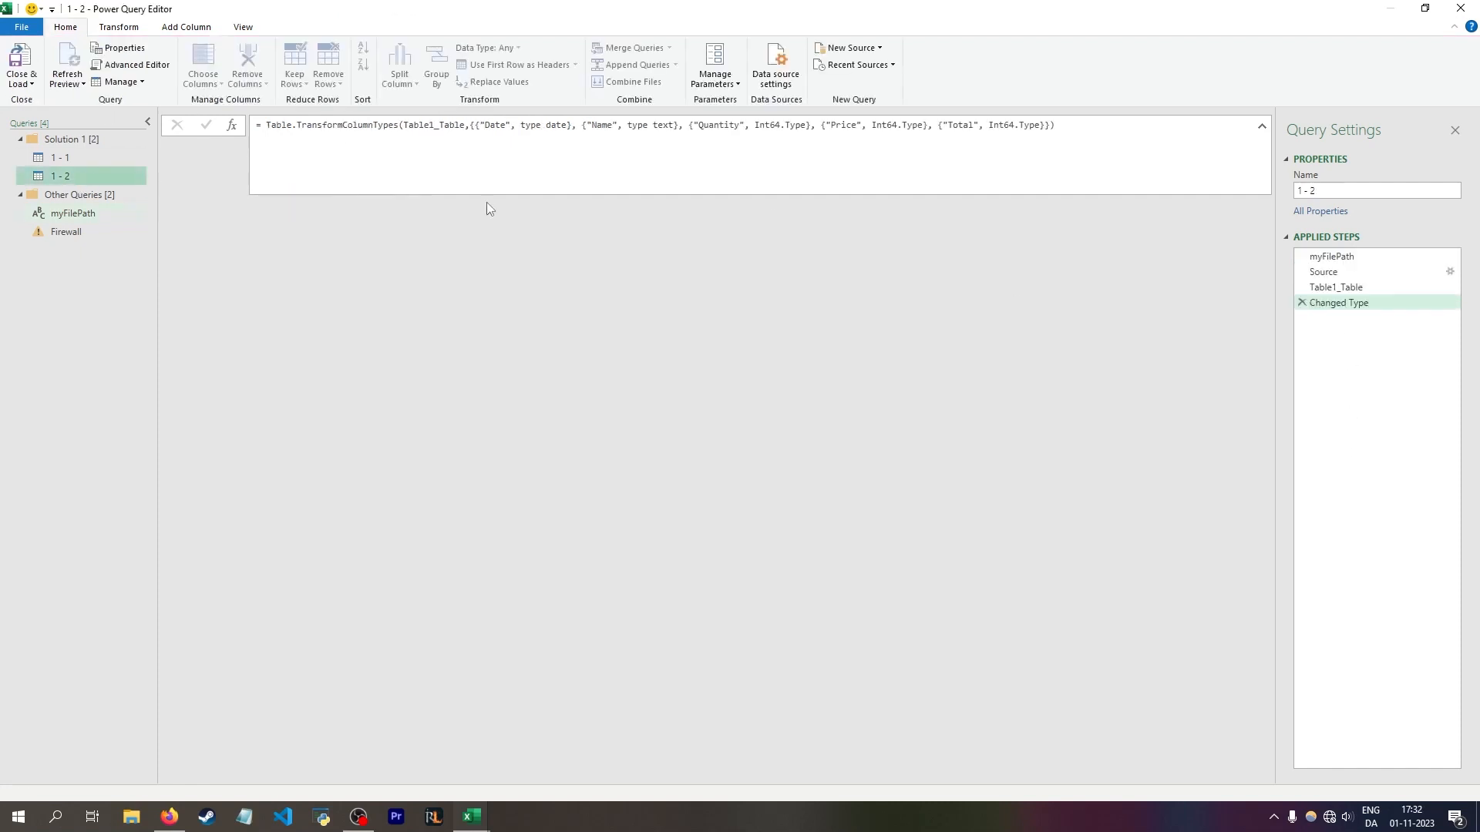
left_click(1329, 258)
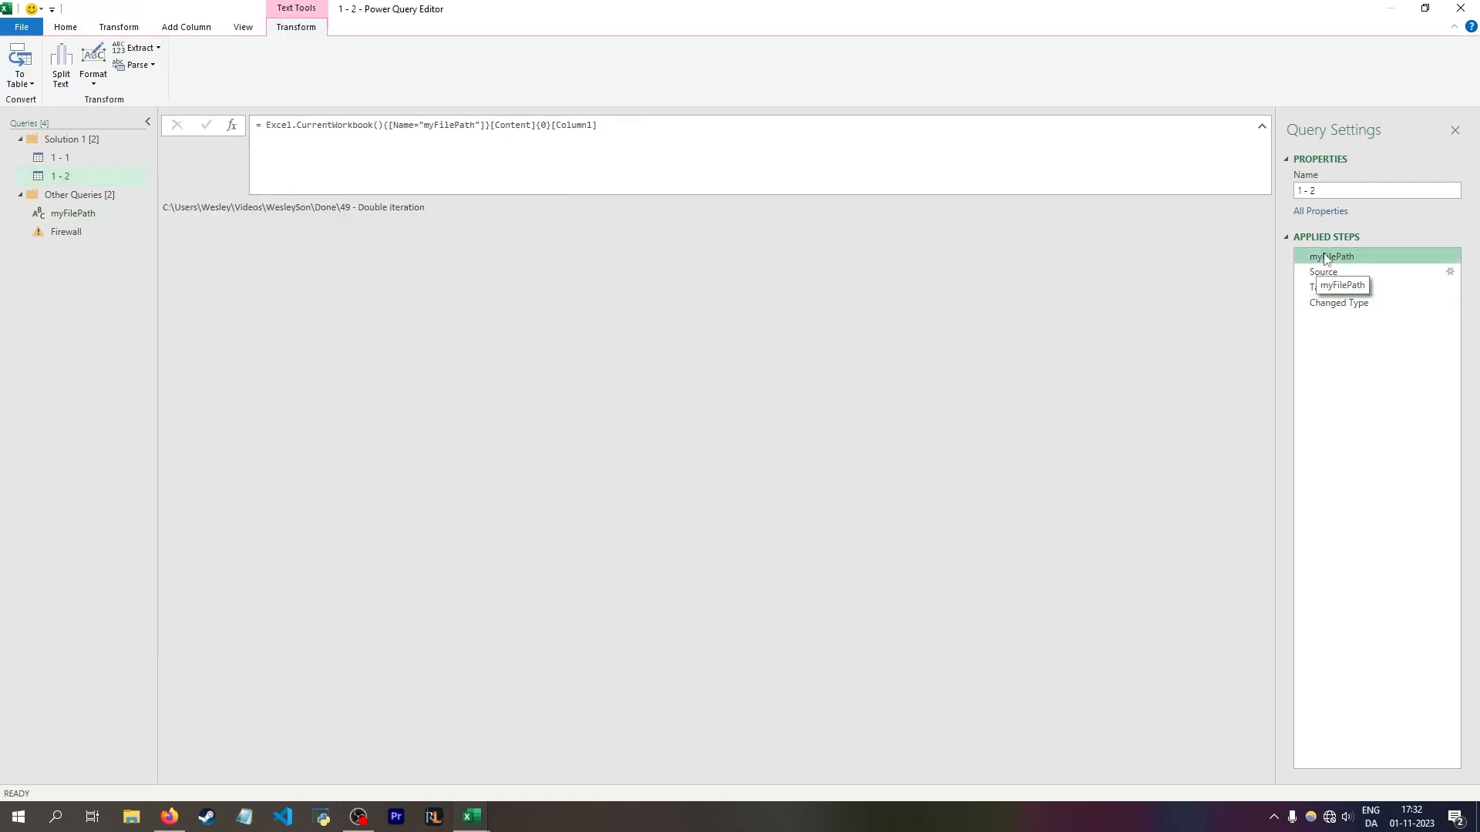
right_click(87, 175)
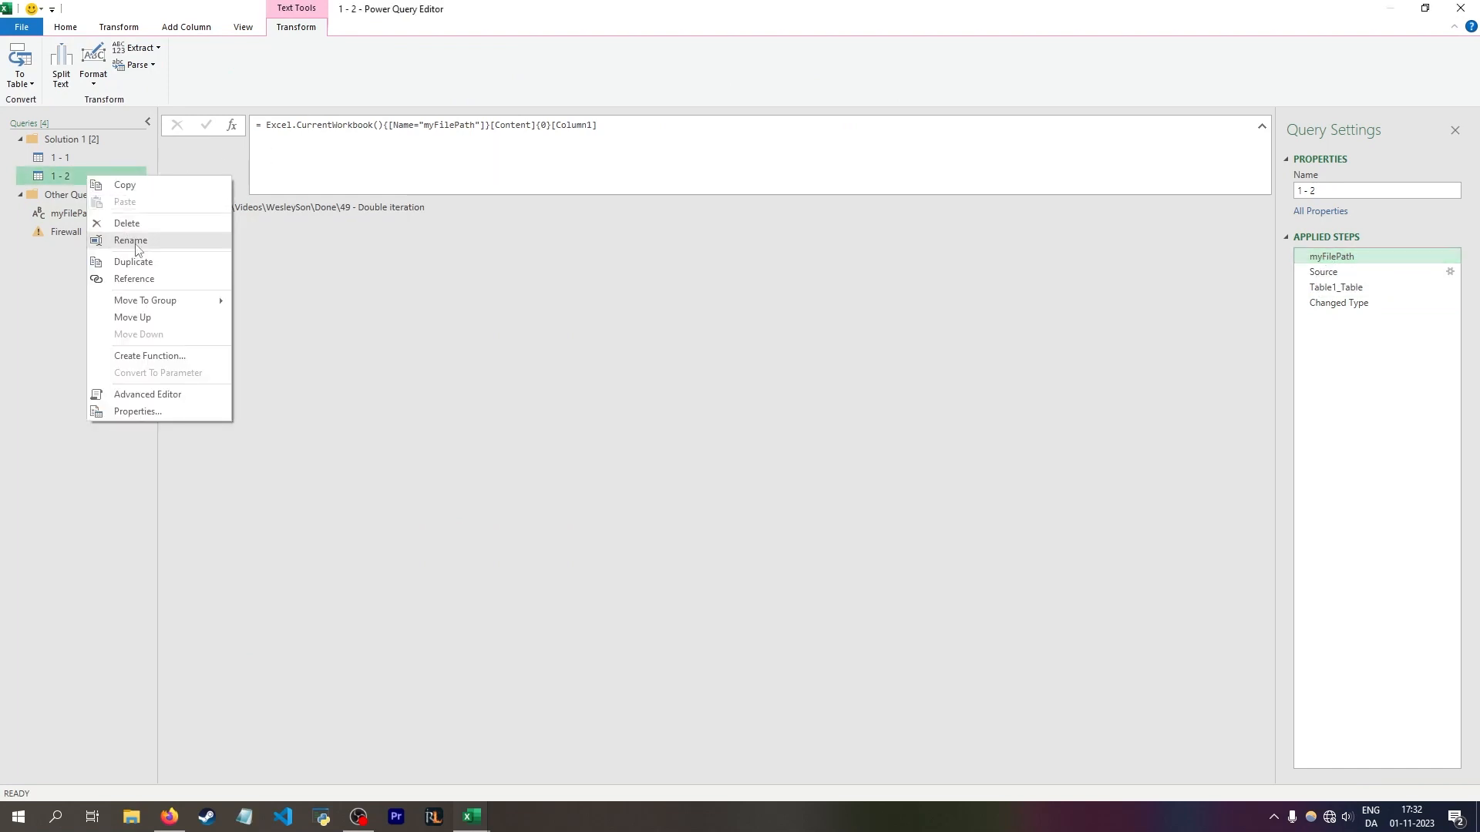
left_click(108, 257)
key("Return")
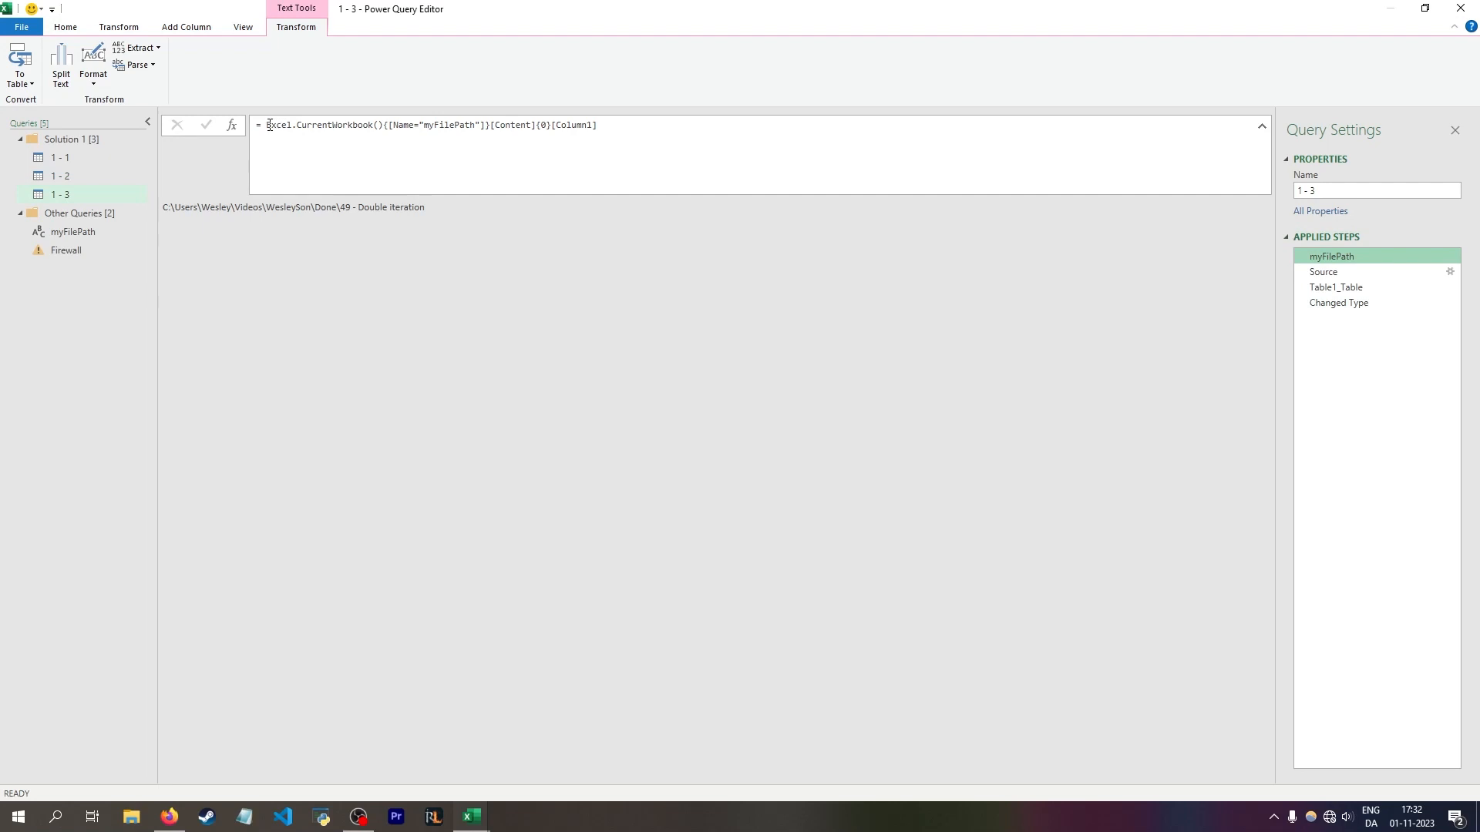
Step: Replace the myFilePath step's formula in query 1 - 3 with the complete let … in expression from the separate myFilePath query
left_click(82, 232)
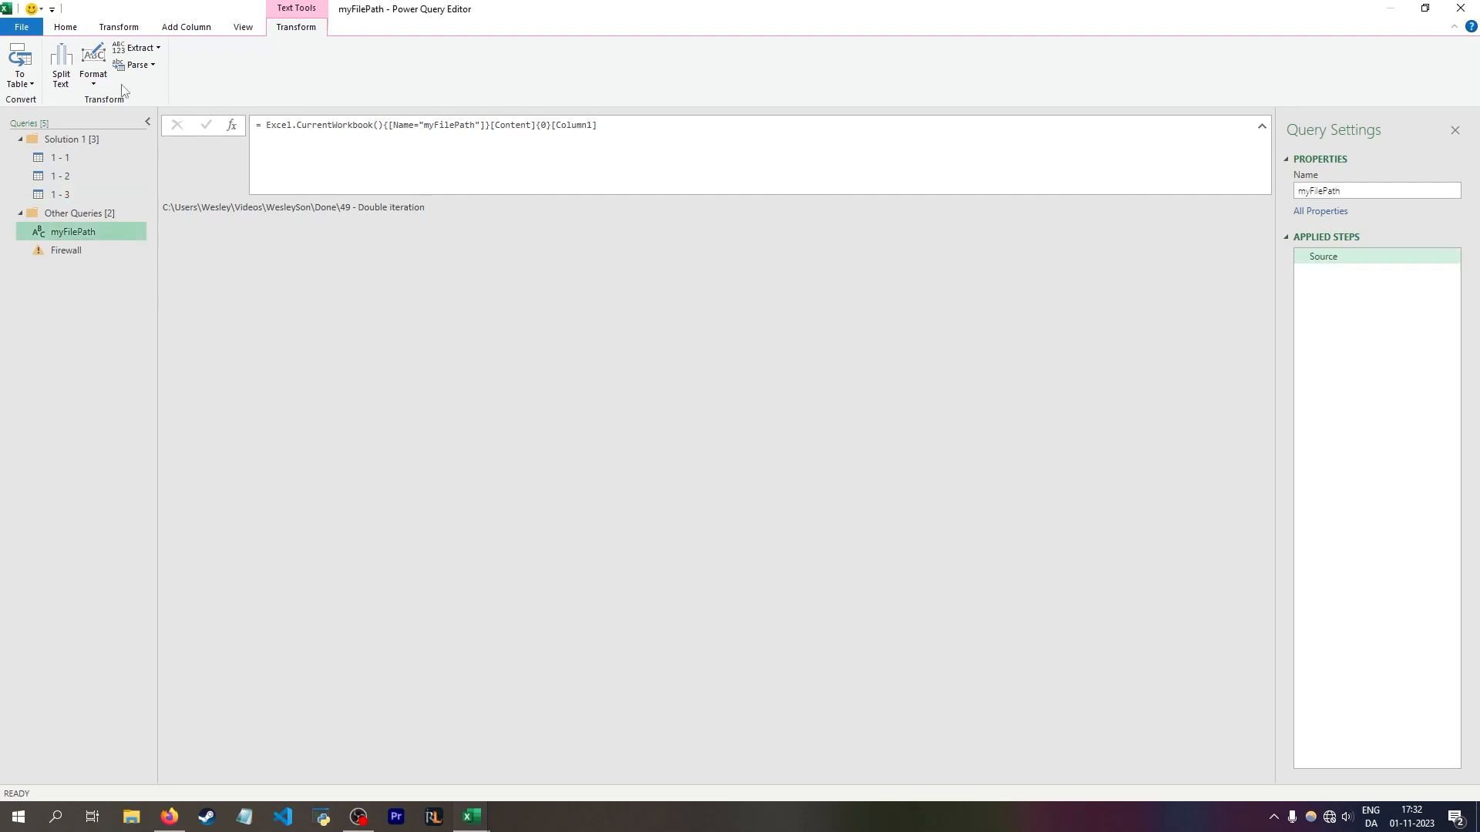
left_click(67, 27)
left_click(131, 65)
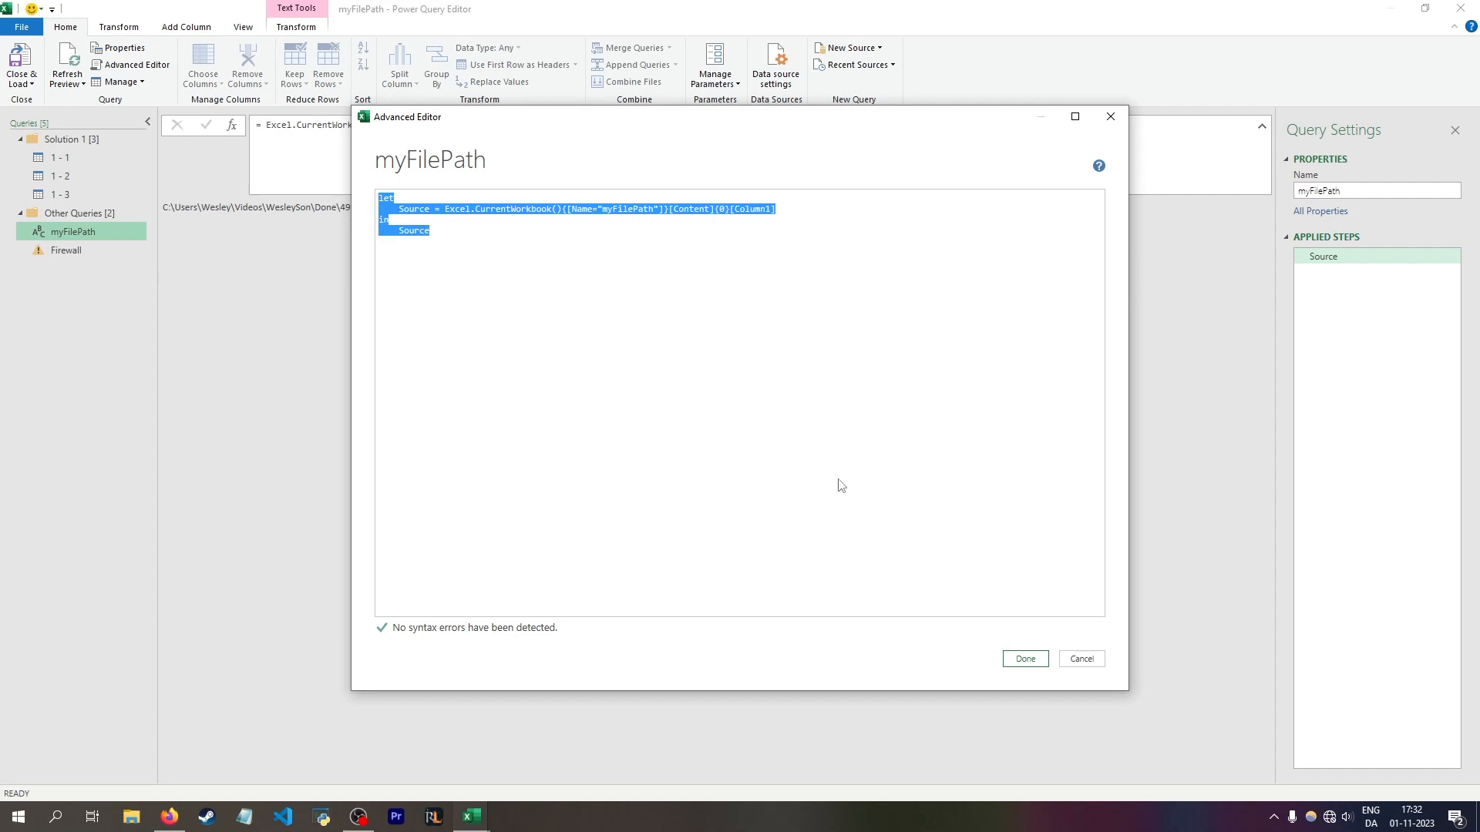
left_click(1081, 659)
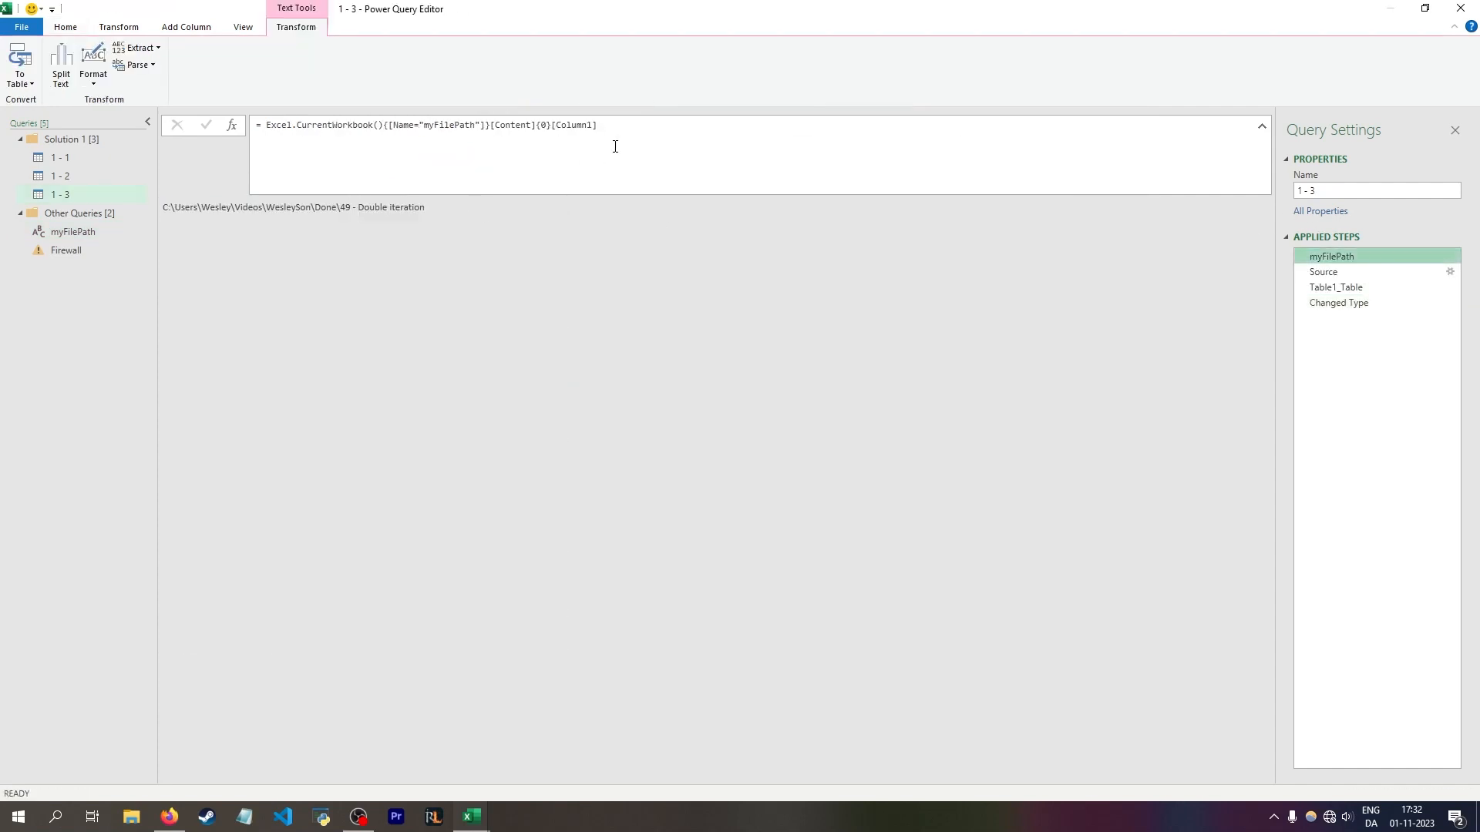
left_click_drag(598, 125, 267, 125)
type("let     Source = Excel.CurrentWorkbook(){[Name=\"myFilePath\"]}[Content]{0}[Column1] in     Source")
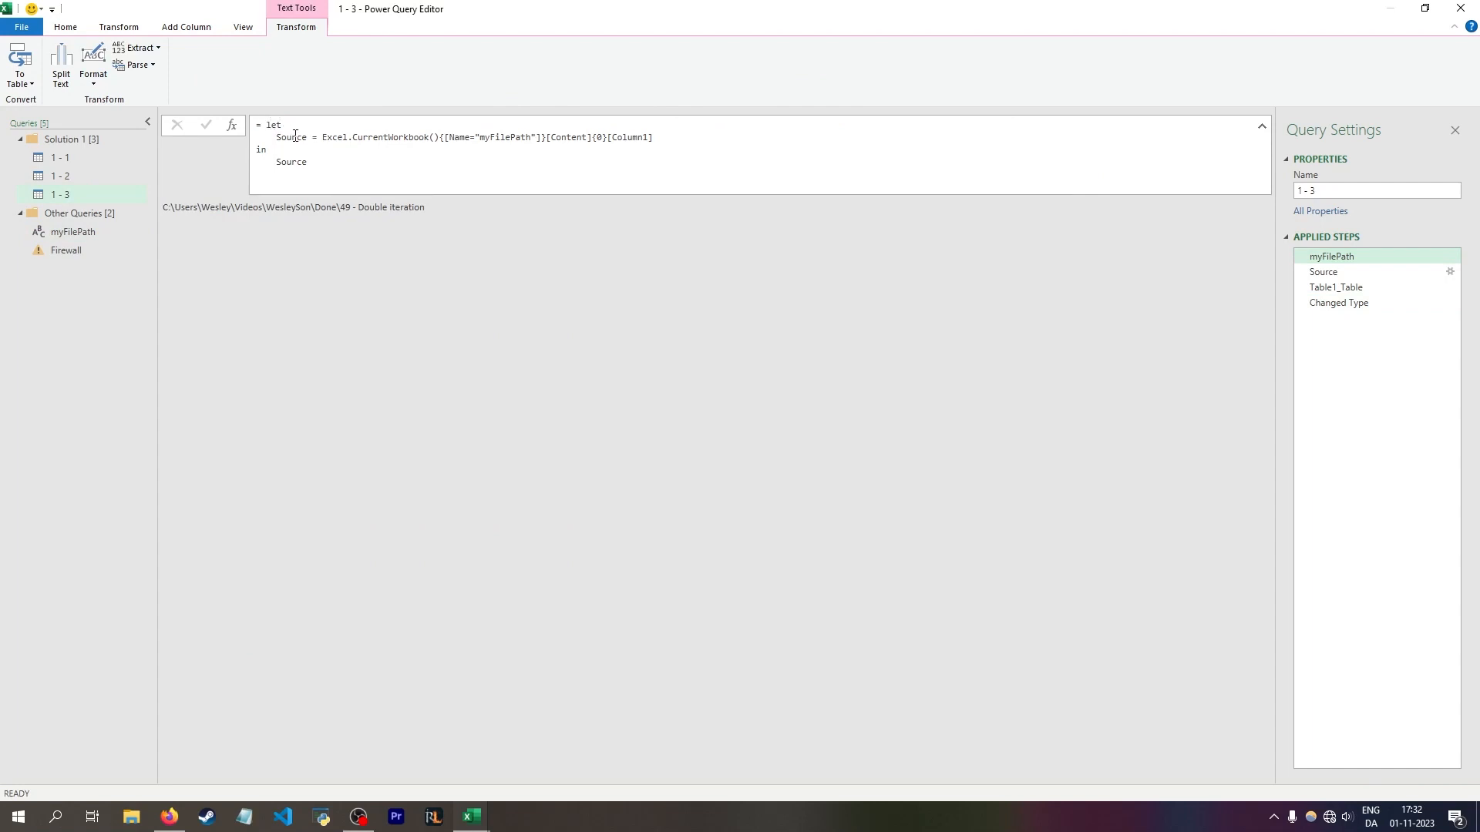
Step: Examine the nested let expression of the myFilePath step in query 1 - 3's formula and full M code
left_click_drag(324, 137, 648, 138)
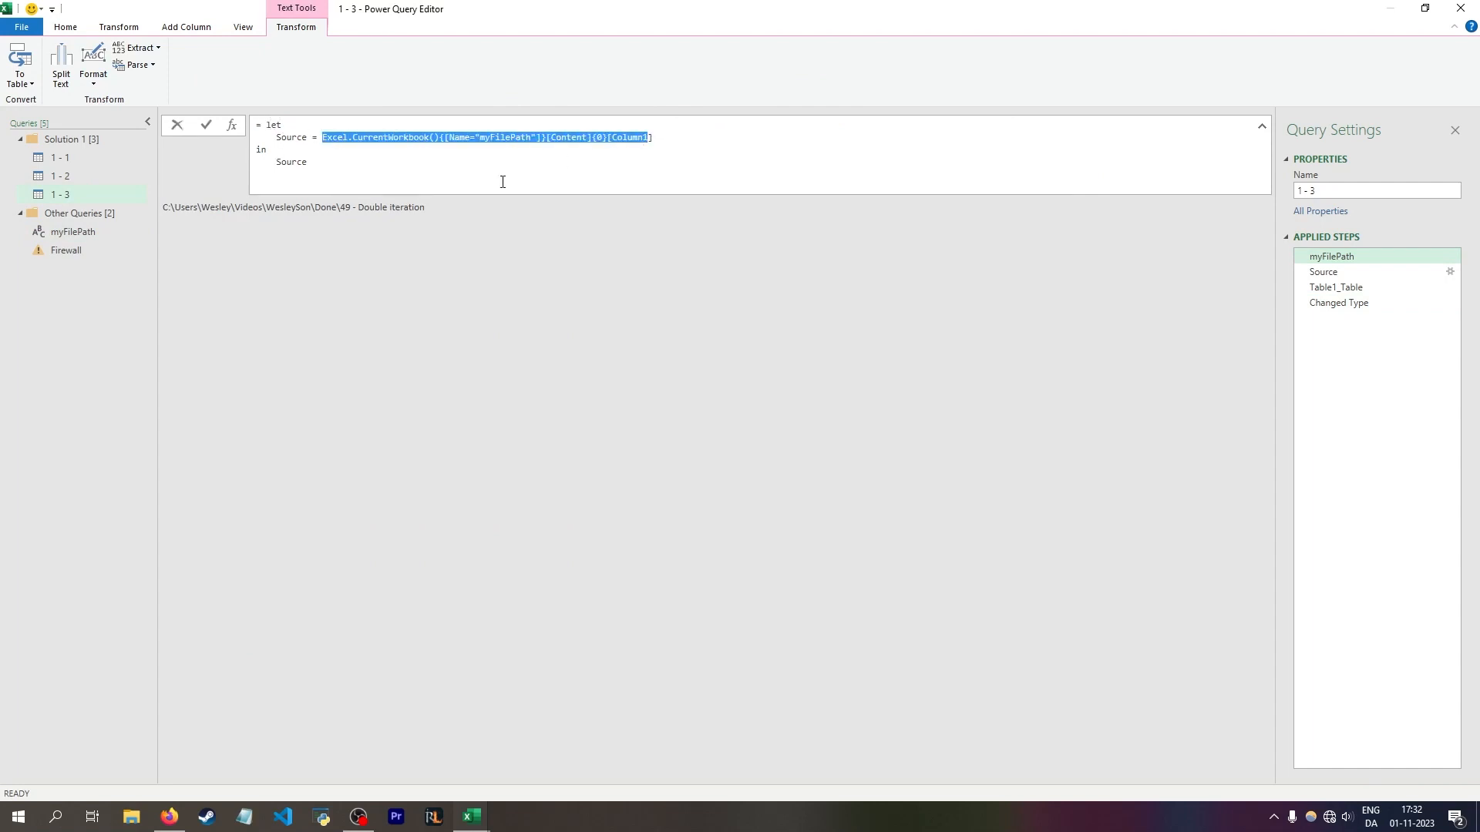
key("Escape")
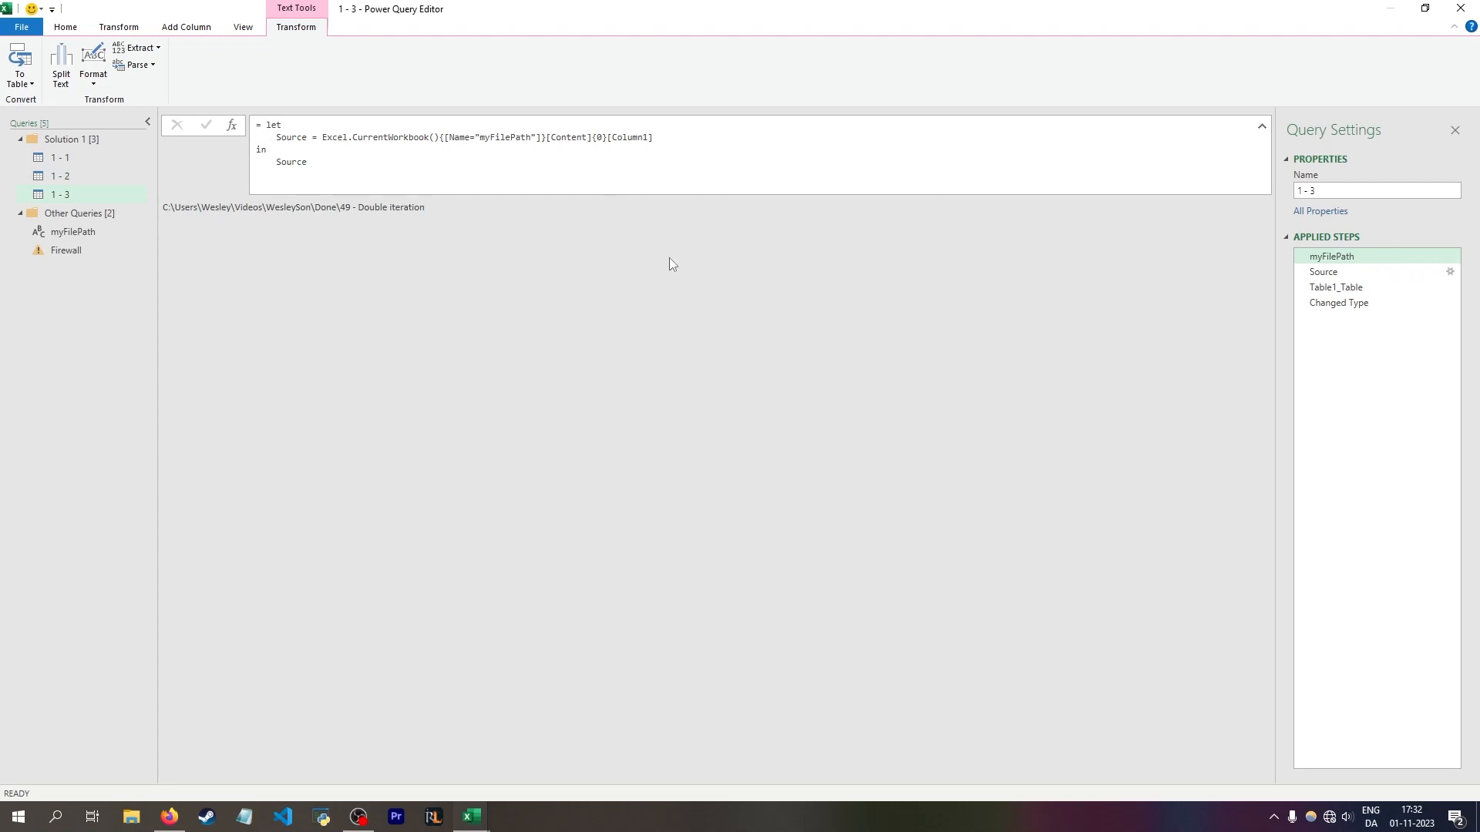
left_click(65, 27)
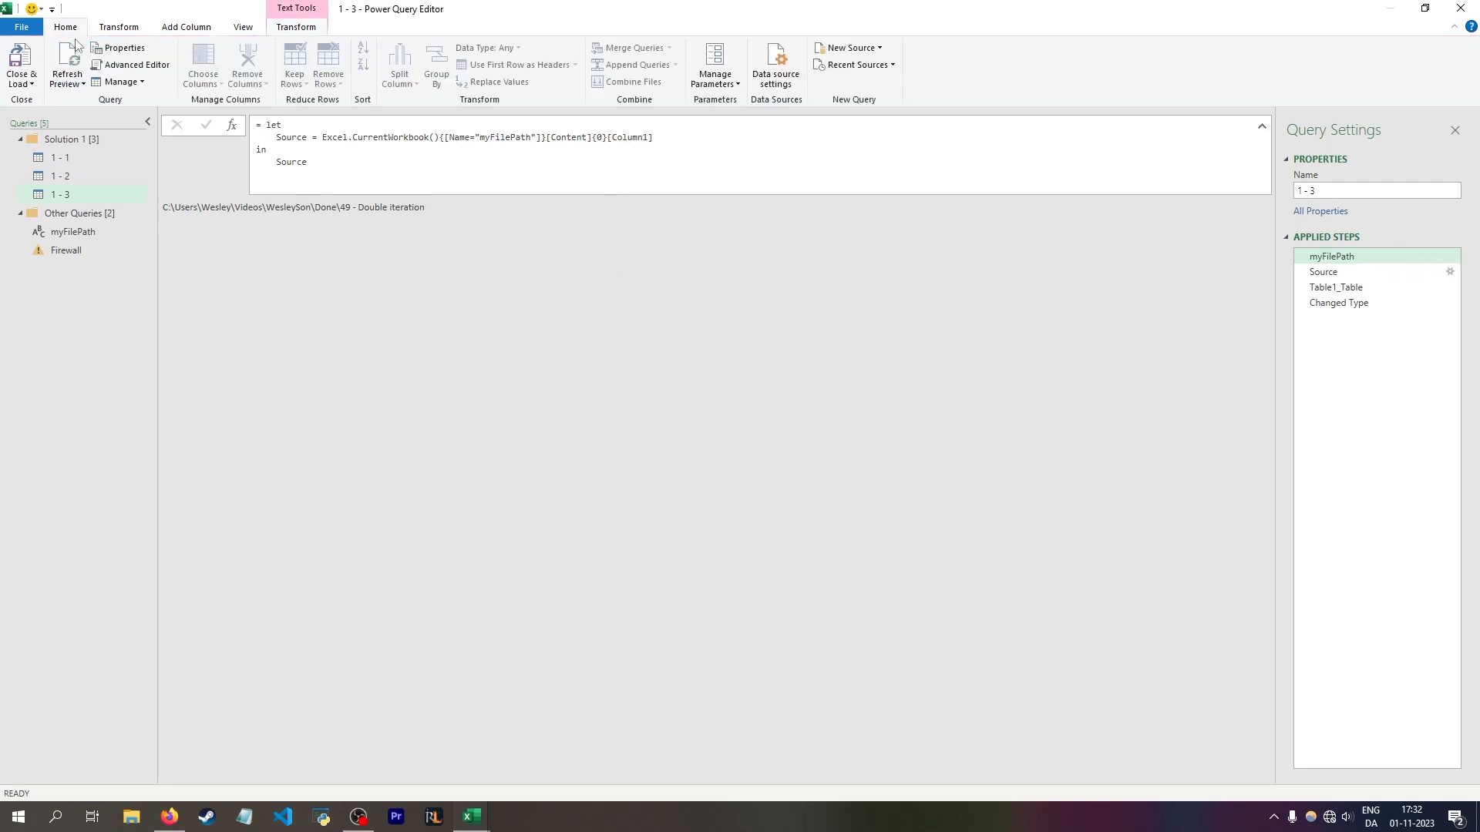
left_click(131, 64)
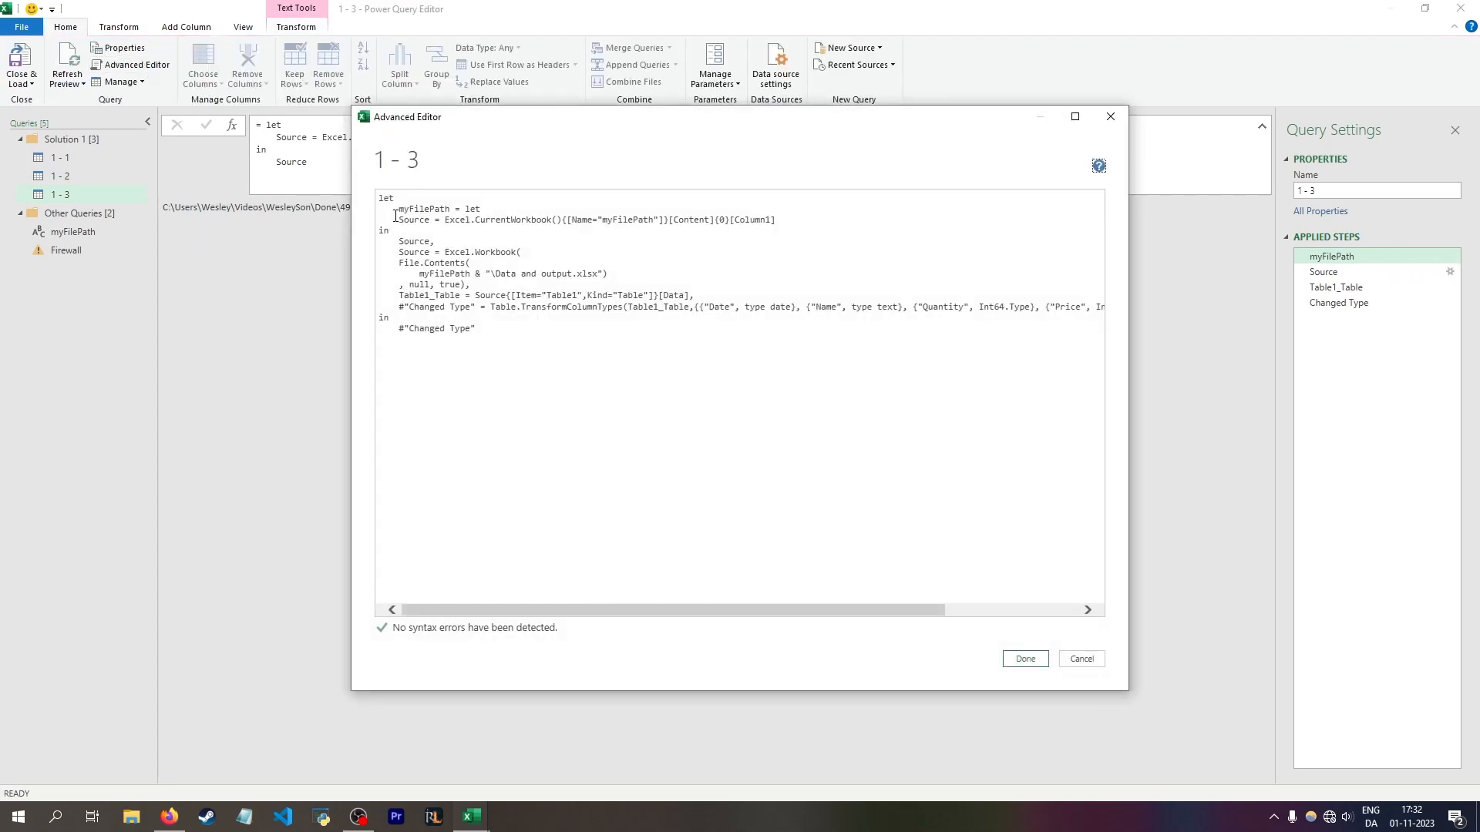
left_click_drag(465, 209, 389, 228)
left_click(1082, 659)
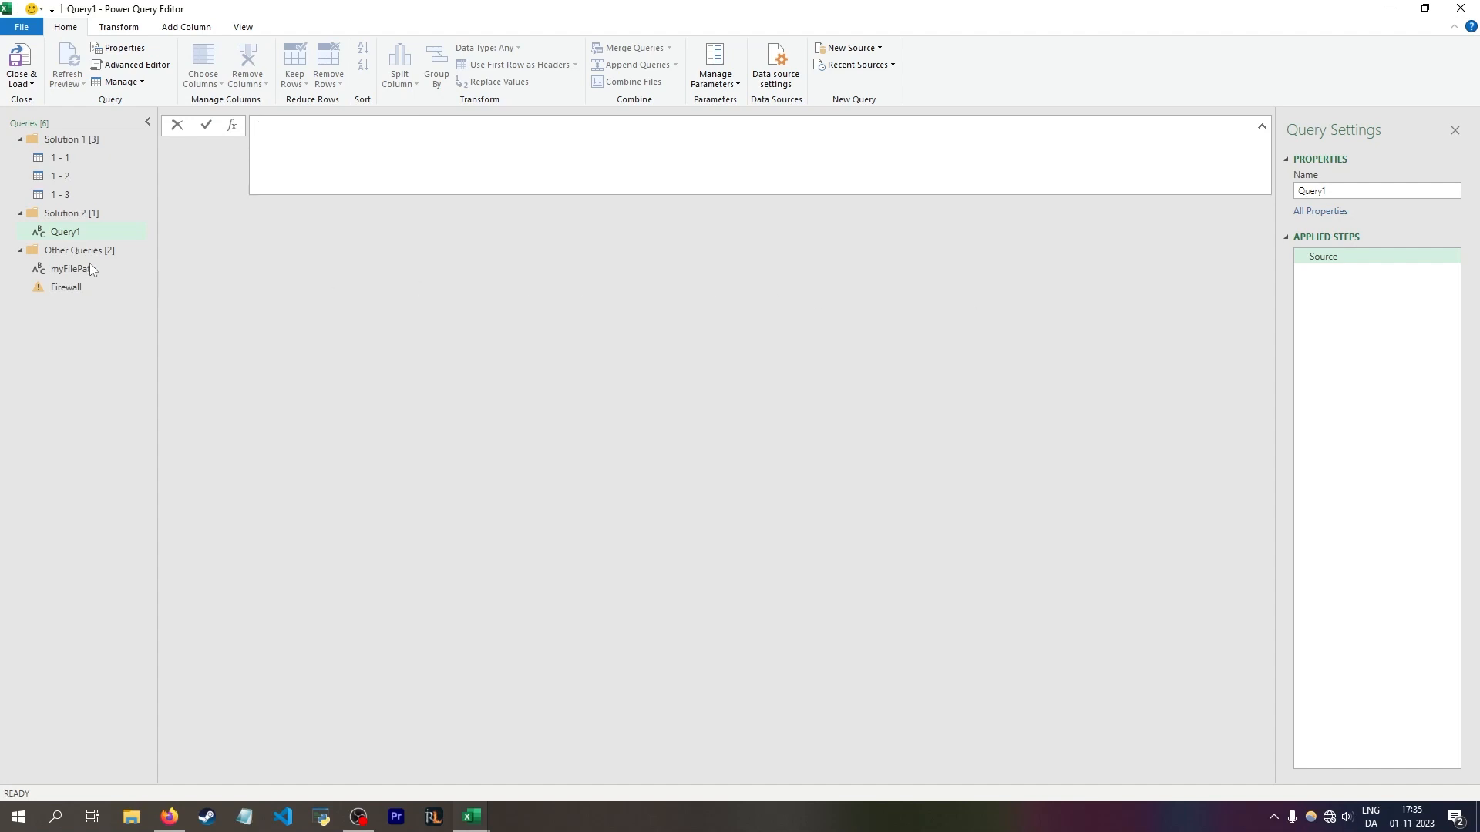
Step: Review the myFilePath query and how the Firewall query's Source step uses it inside File.Contents
left_click(73, 270)
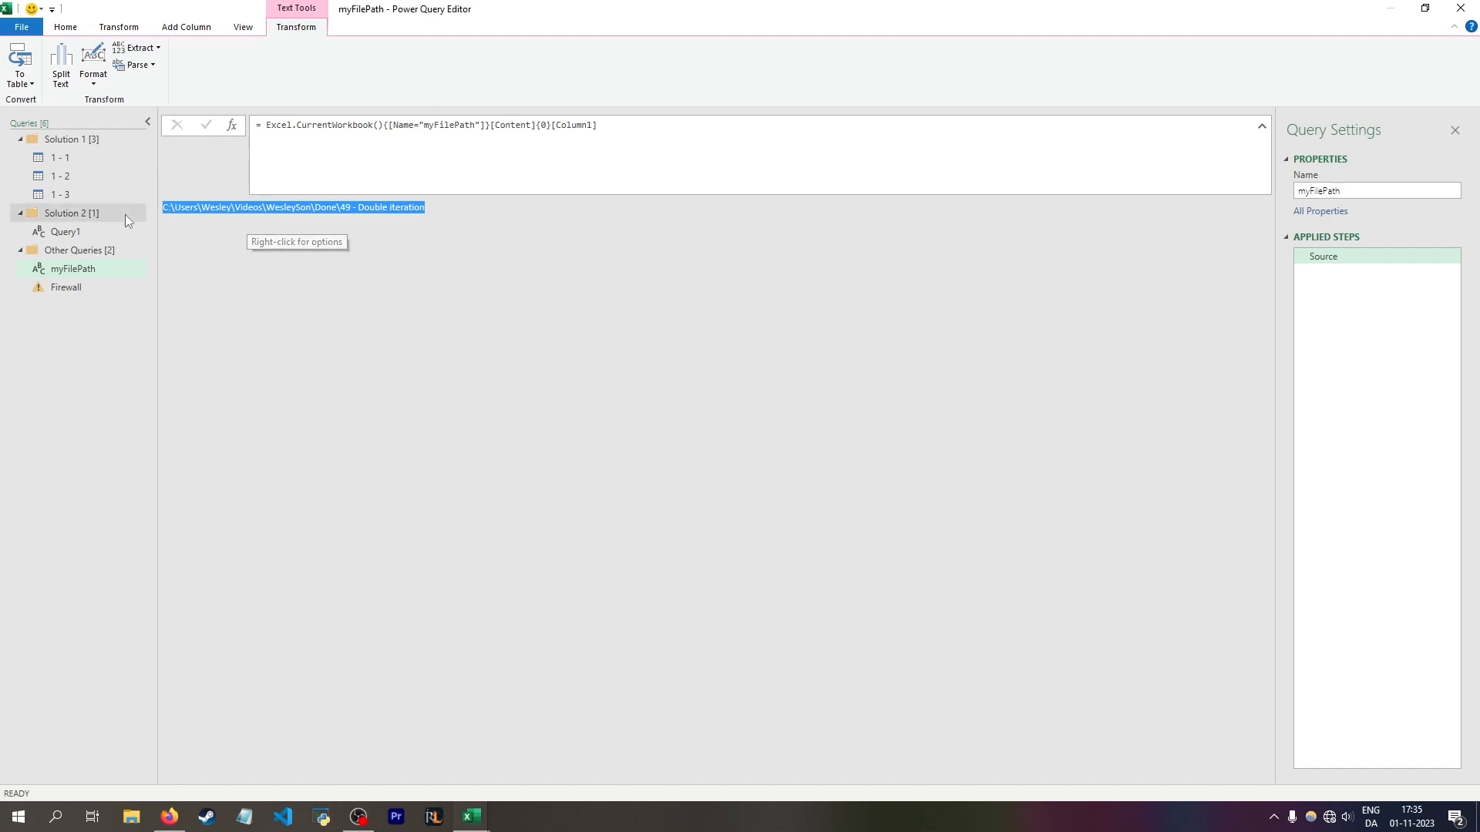
left_click(77, 287)
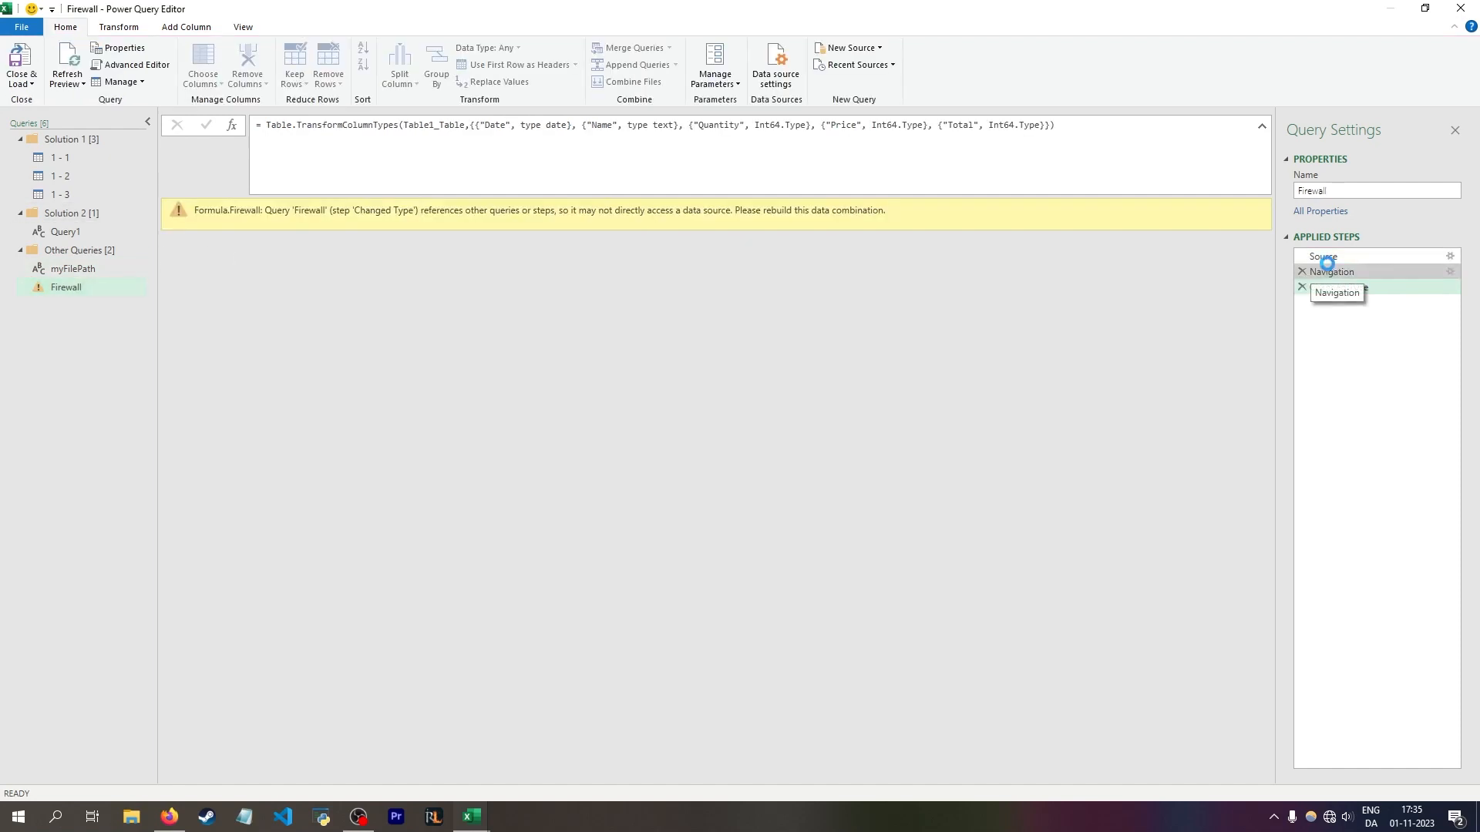
left_click(1310, 260)
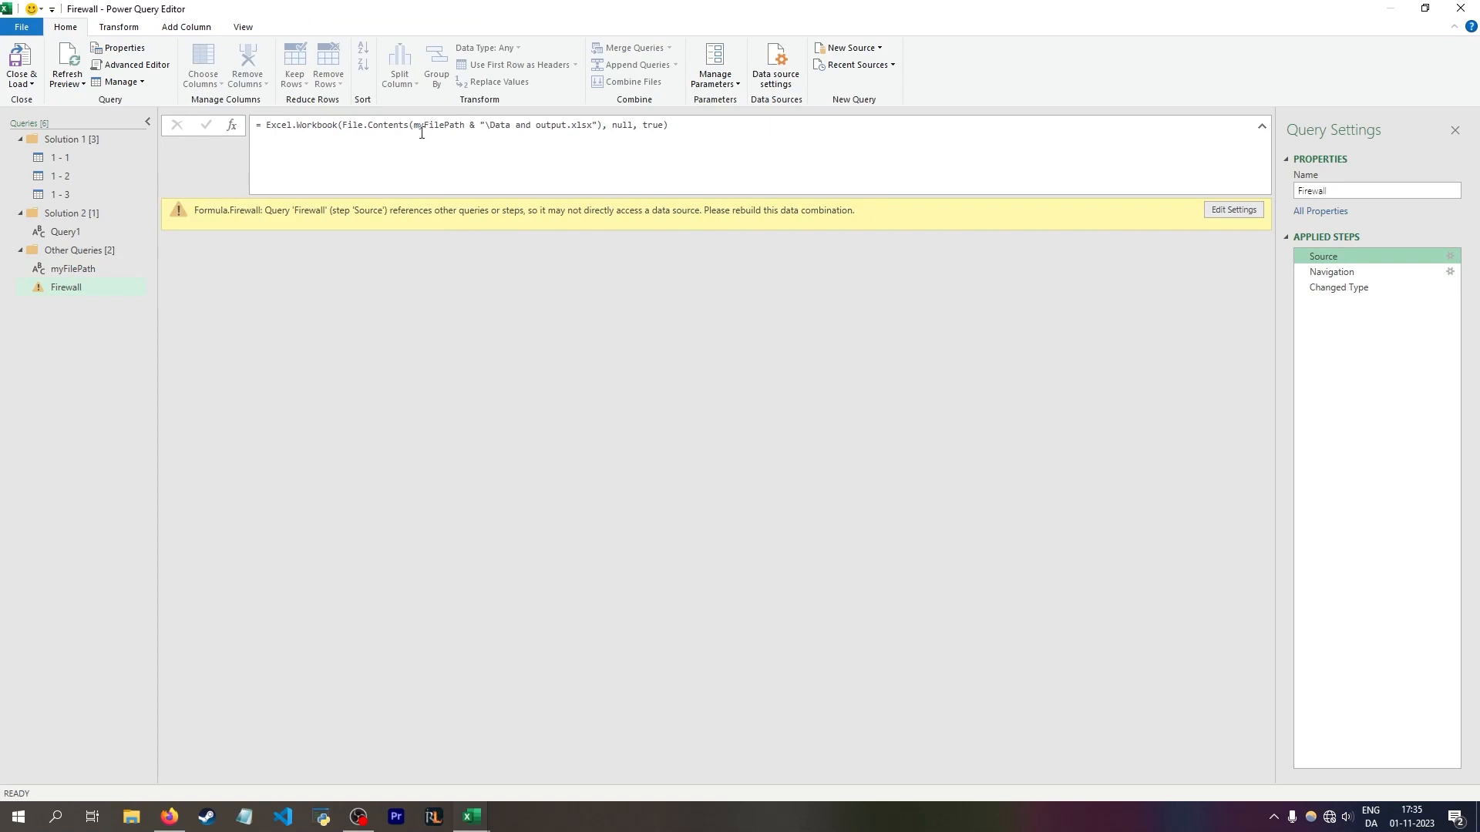
double_click(343, 124)
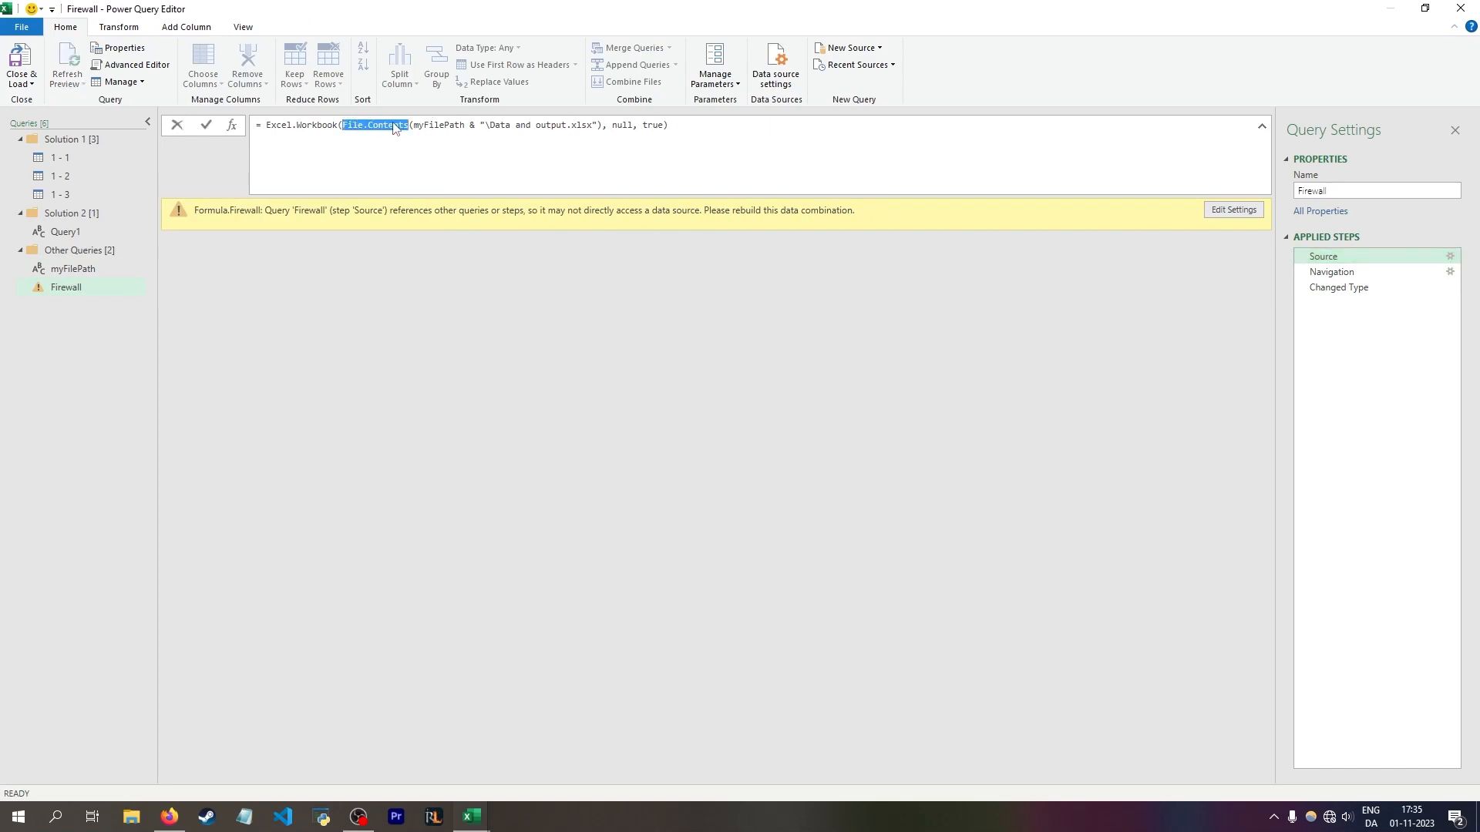
left_click_drag(414, 125, 462, 129)
left_click(331, 389)
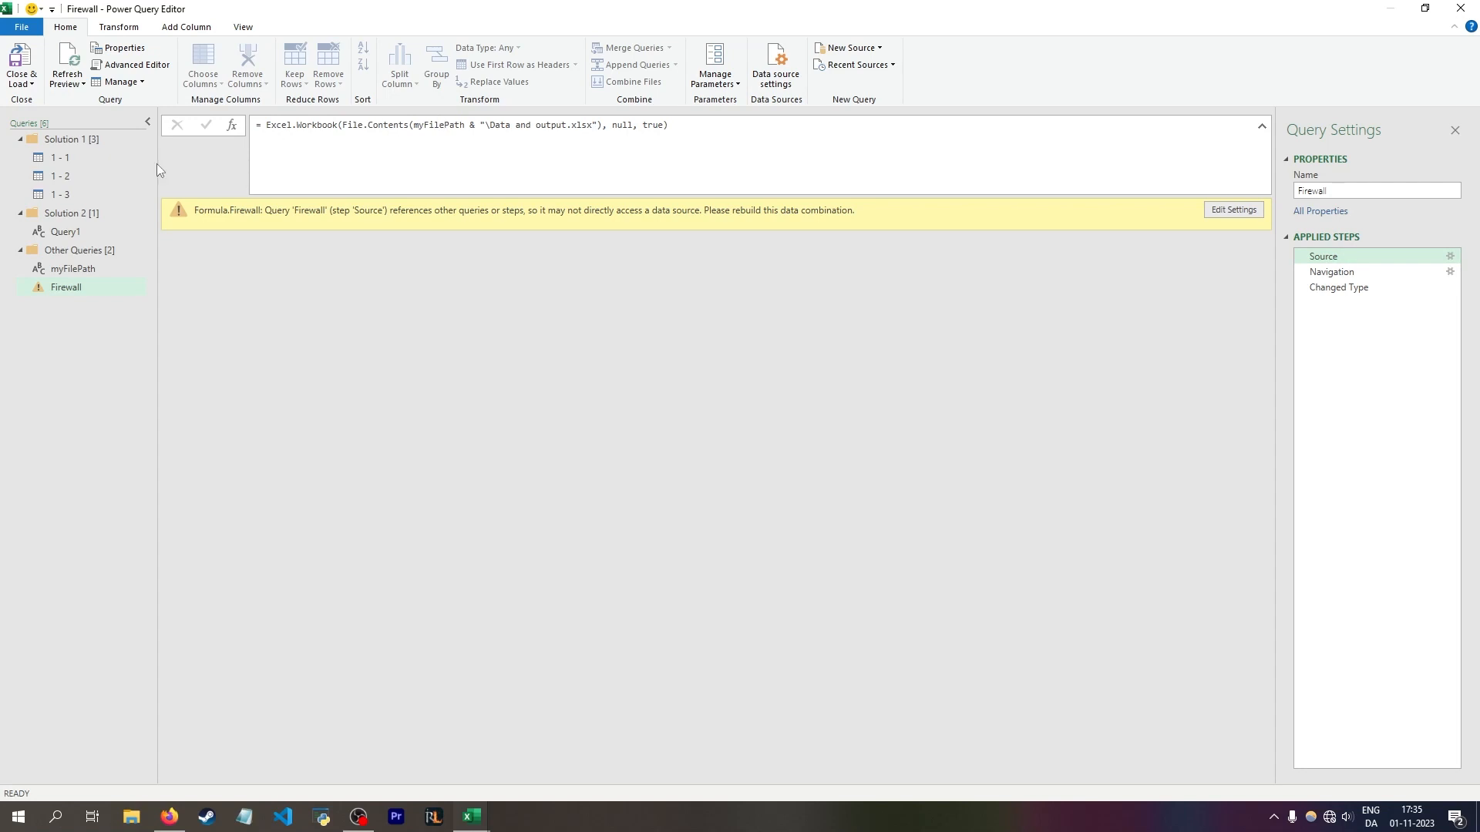
Step: Create a query in the Solution 2 group from the folder 49 - Double iteration, transforming the file list without combining, and inspect its path
left_click(77, 230)
left_click(857, 49)
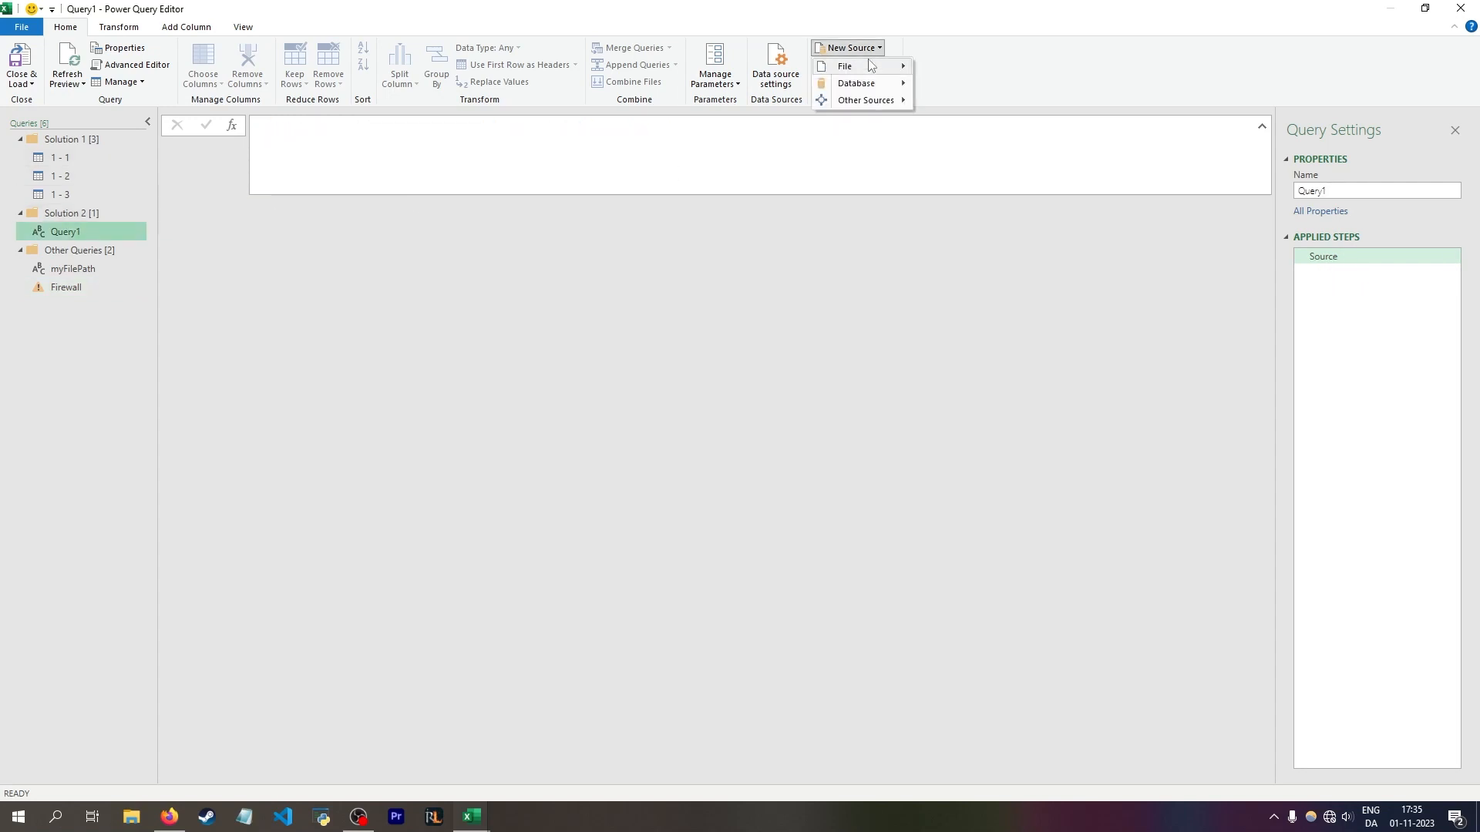
mouse_move(870, 65)
left_click(964, 177)
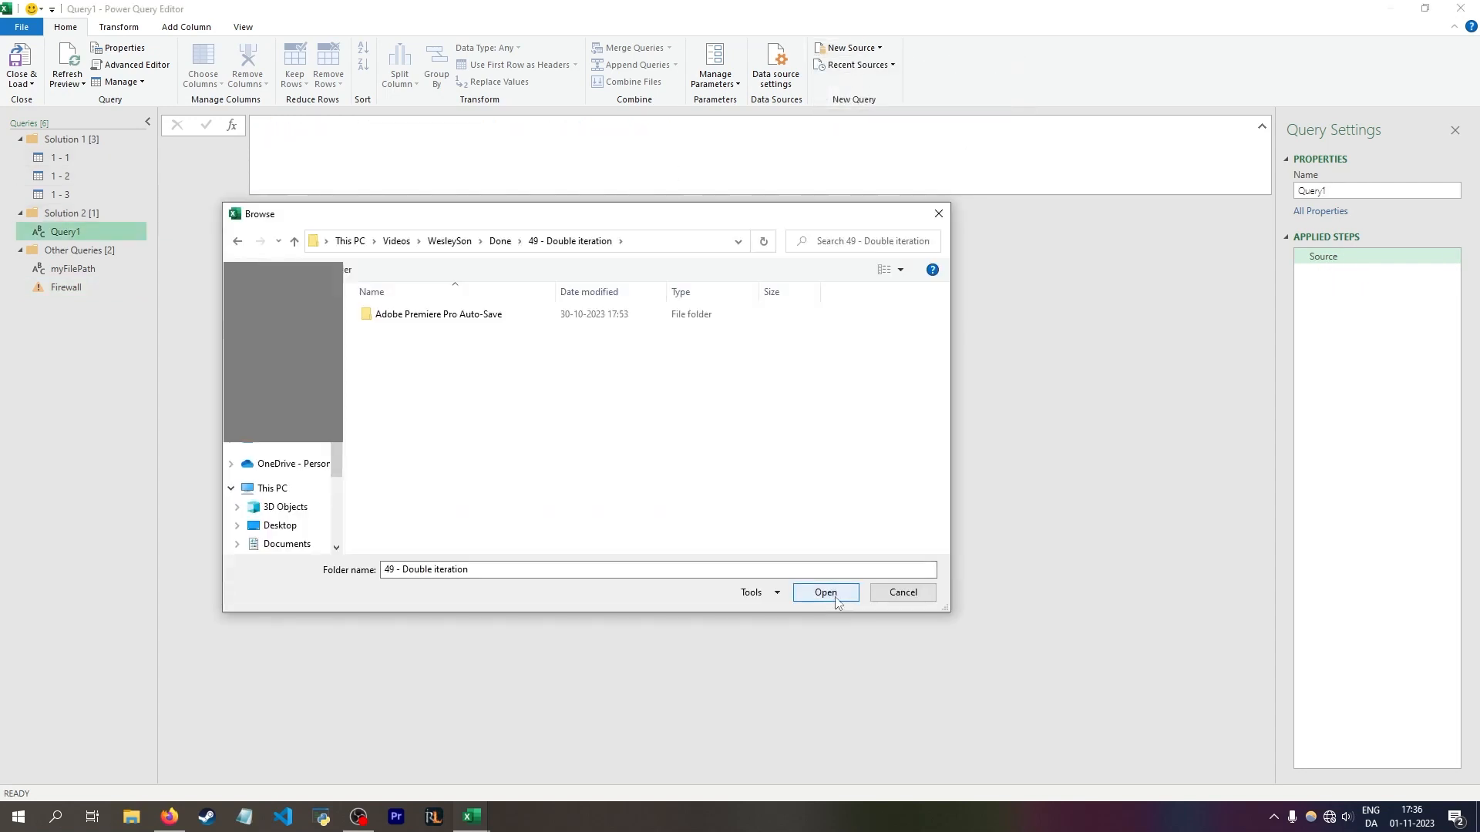
left_click(825, 593)
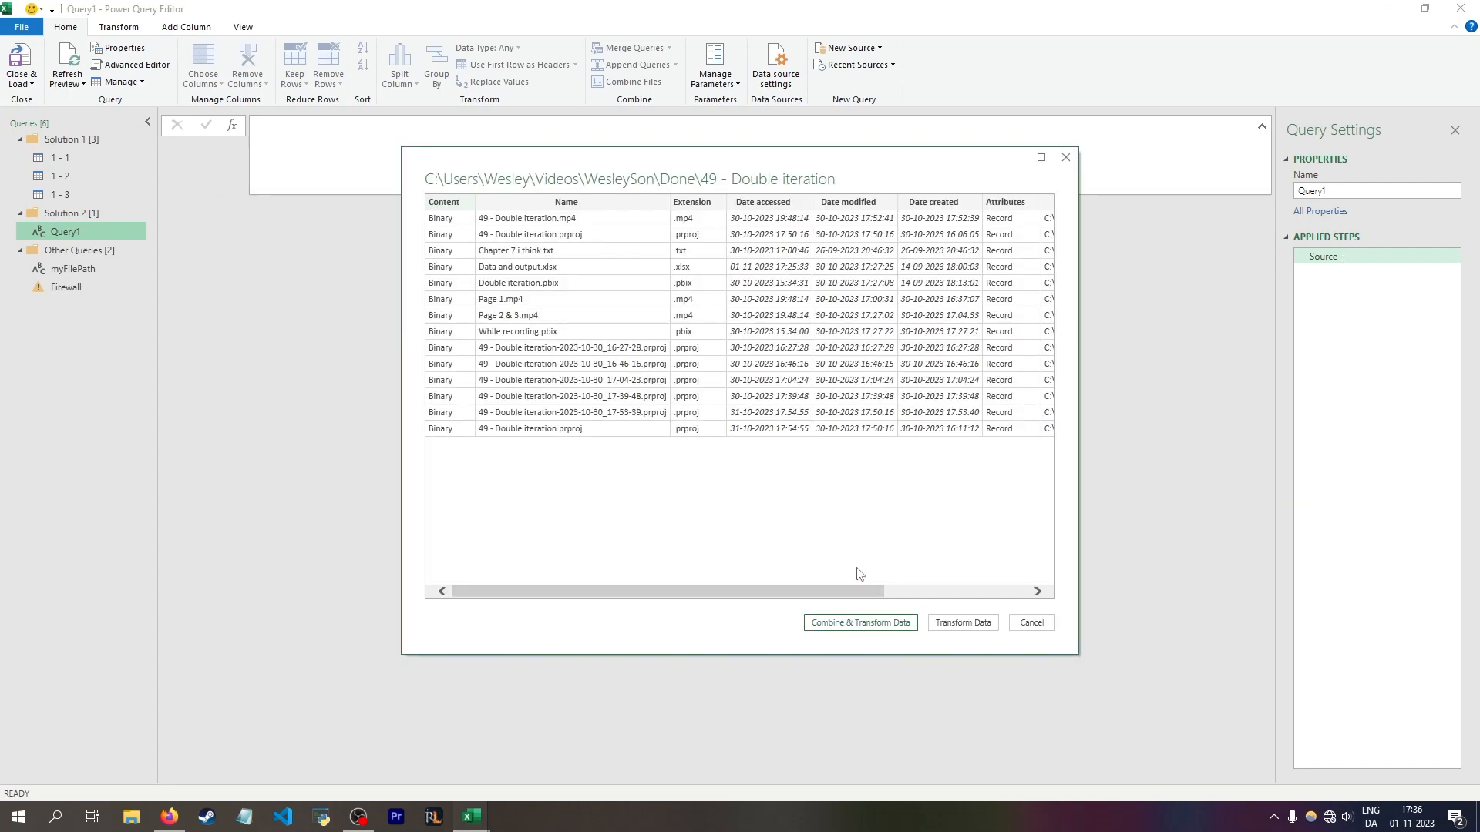
left_click(944, 624)
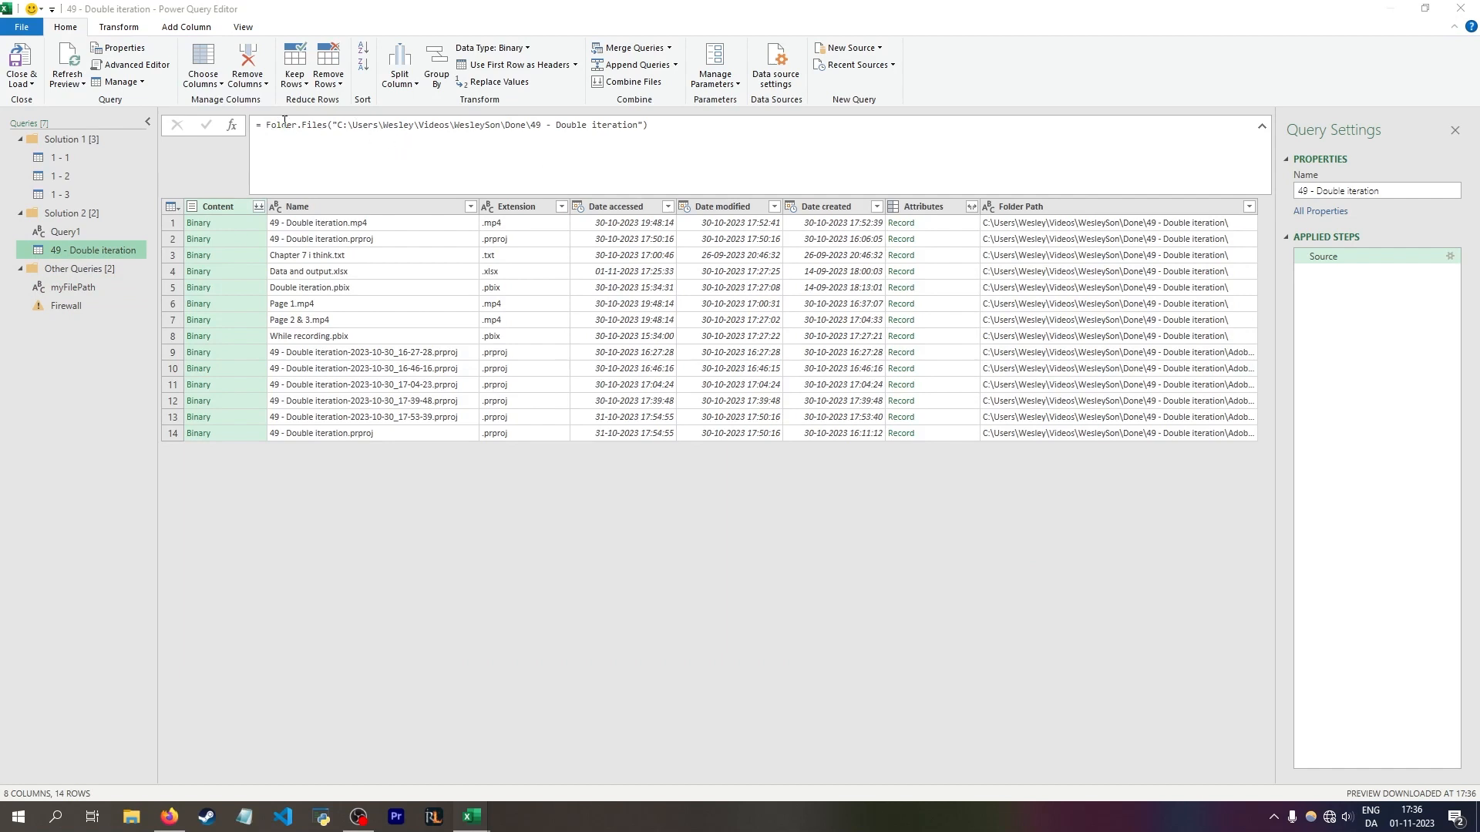
left_click_drag(331, 125, 639, 125)
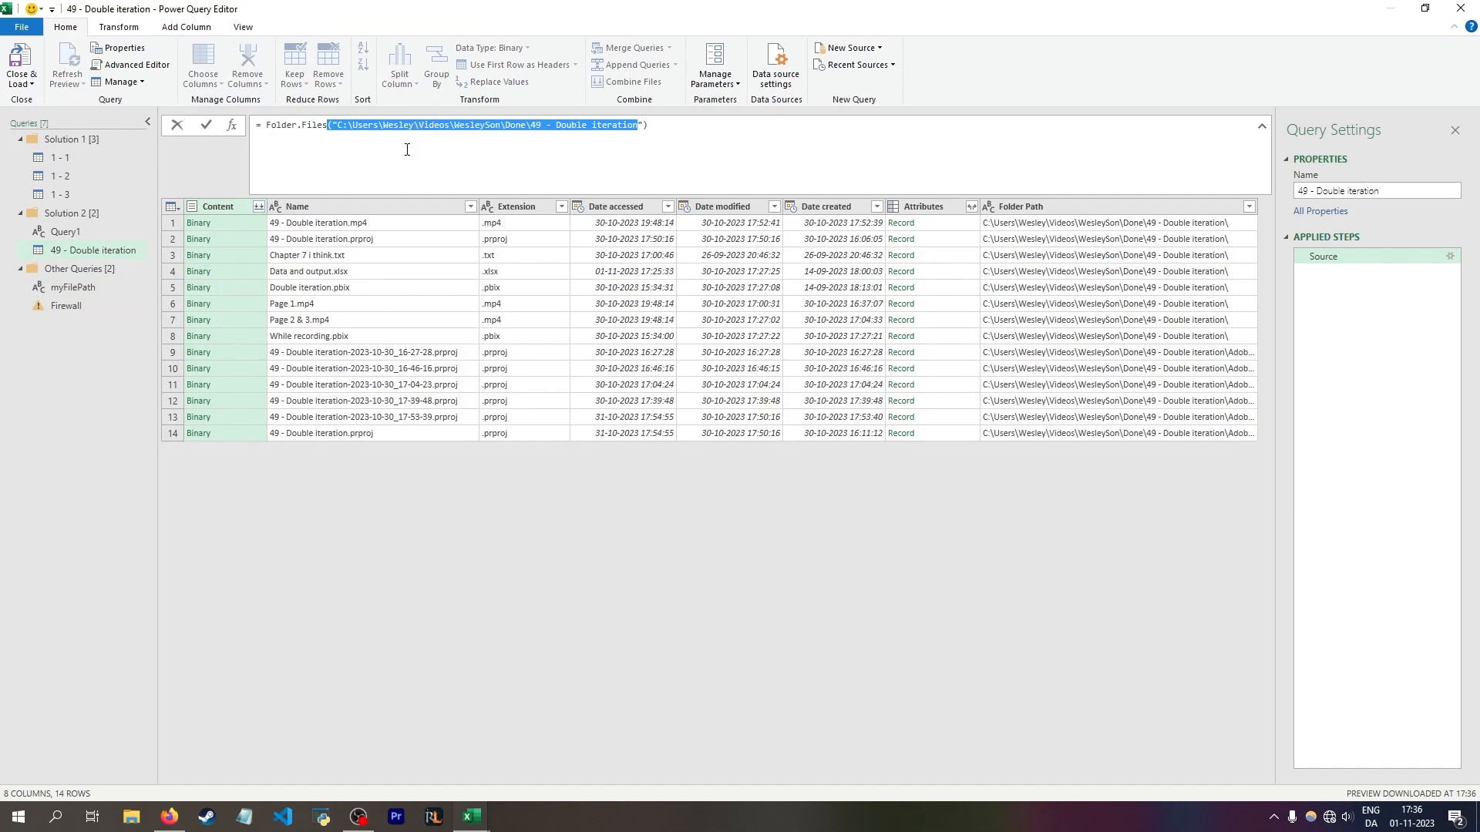
left_click(404, 125)
Step: Add a step myFilePath = Excel.CurrentWorkbook(){[Name="myFilePath"]}[Content]{0}[Column1] before Source in the folder query's M code and display that step
left_click(81, 288)
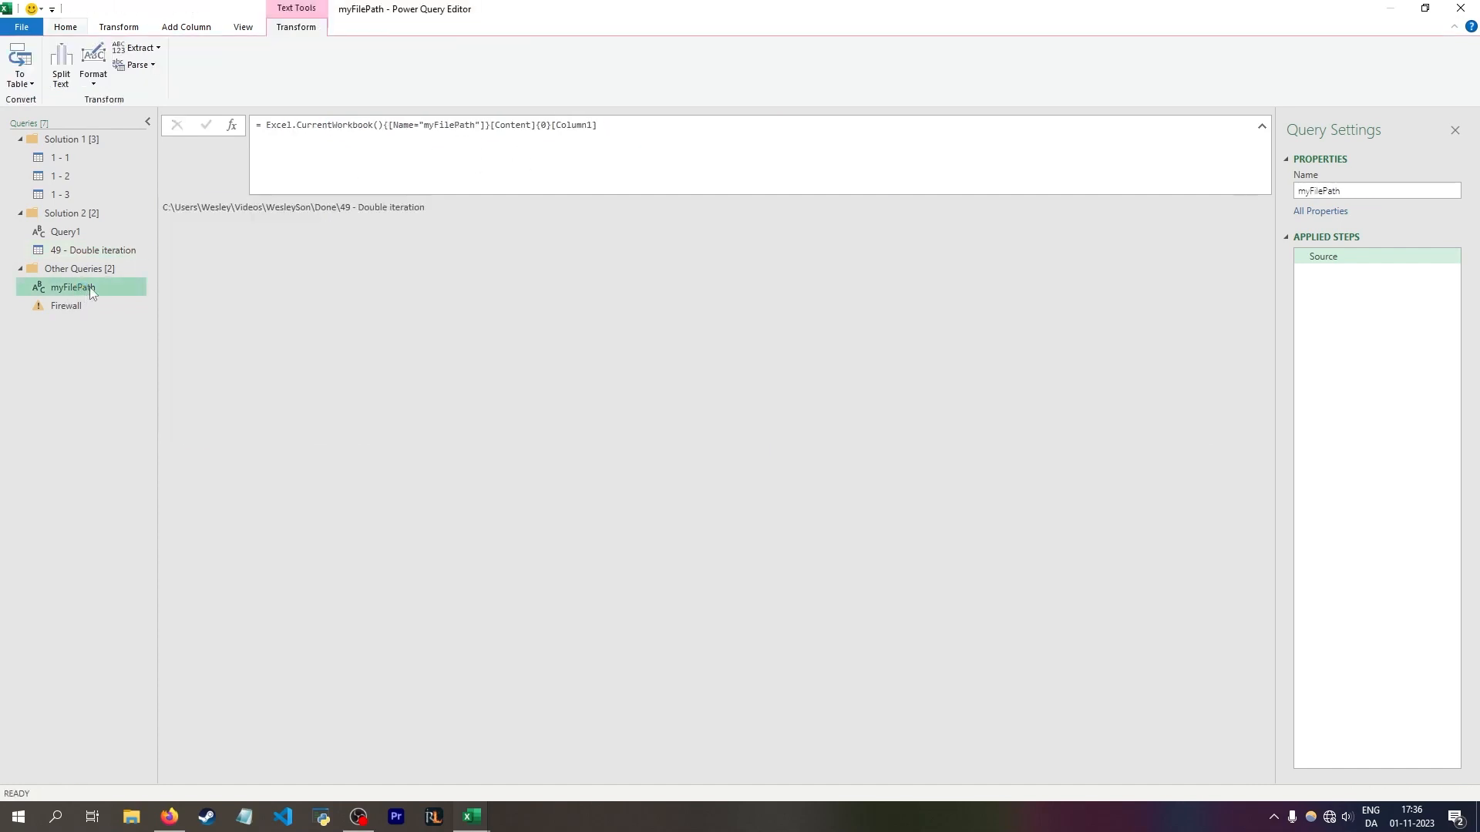
left_click_drag(597, 124, 258, 131)
key("ctrl+c")
left_click(93, 250)
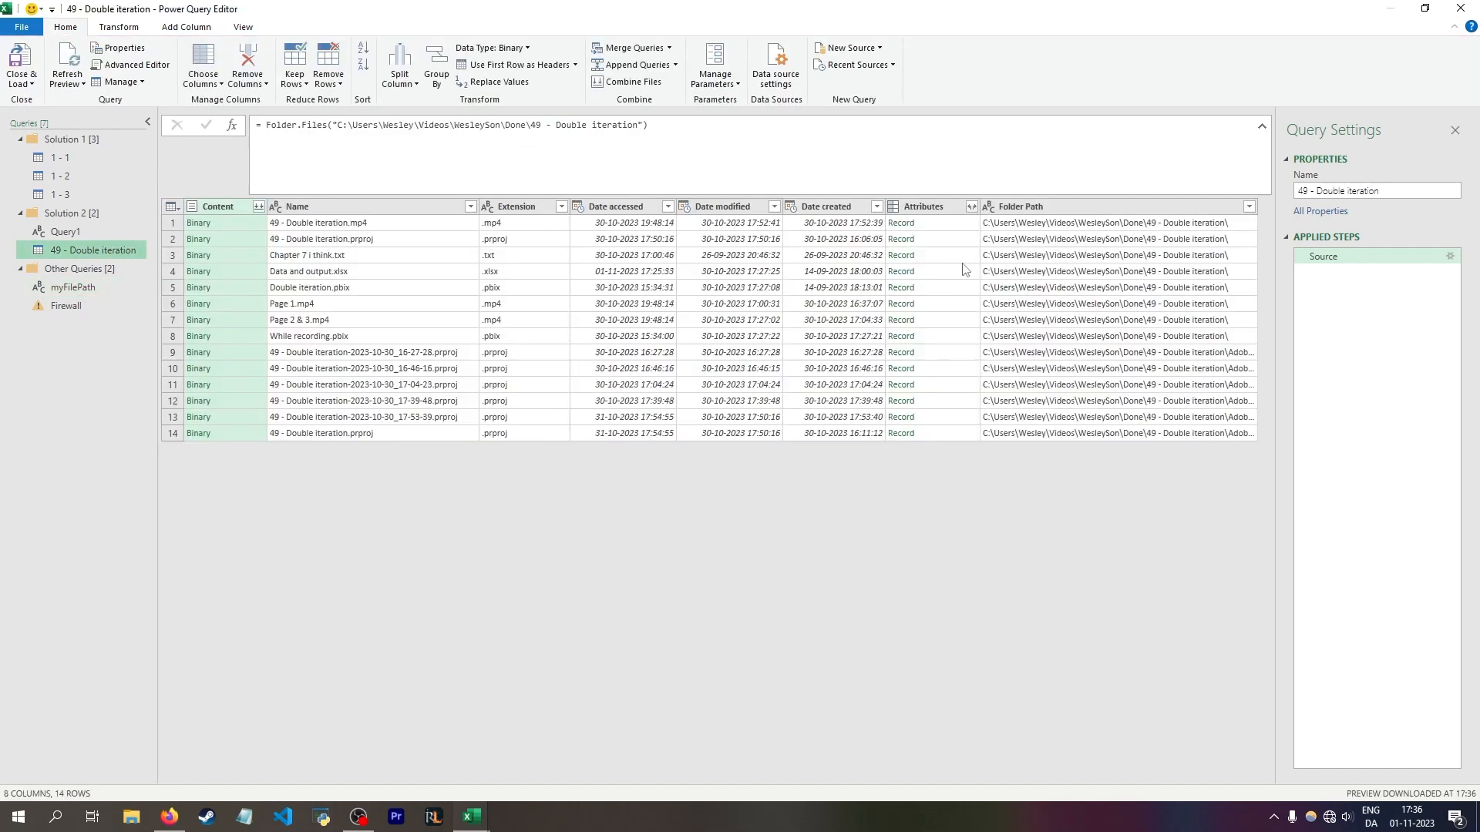
left_click(136, 64)
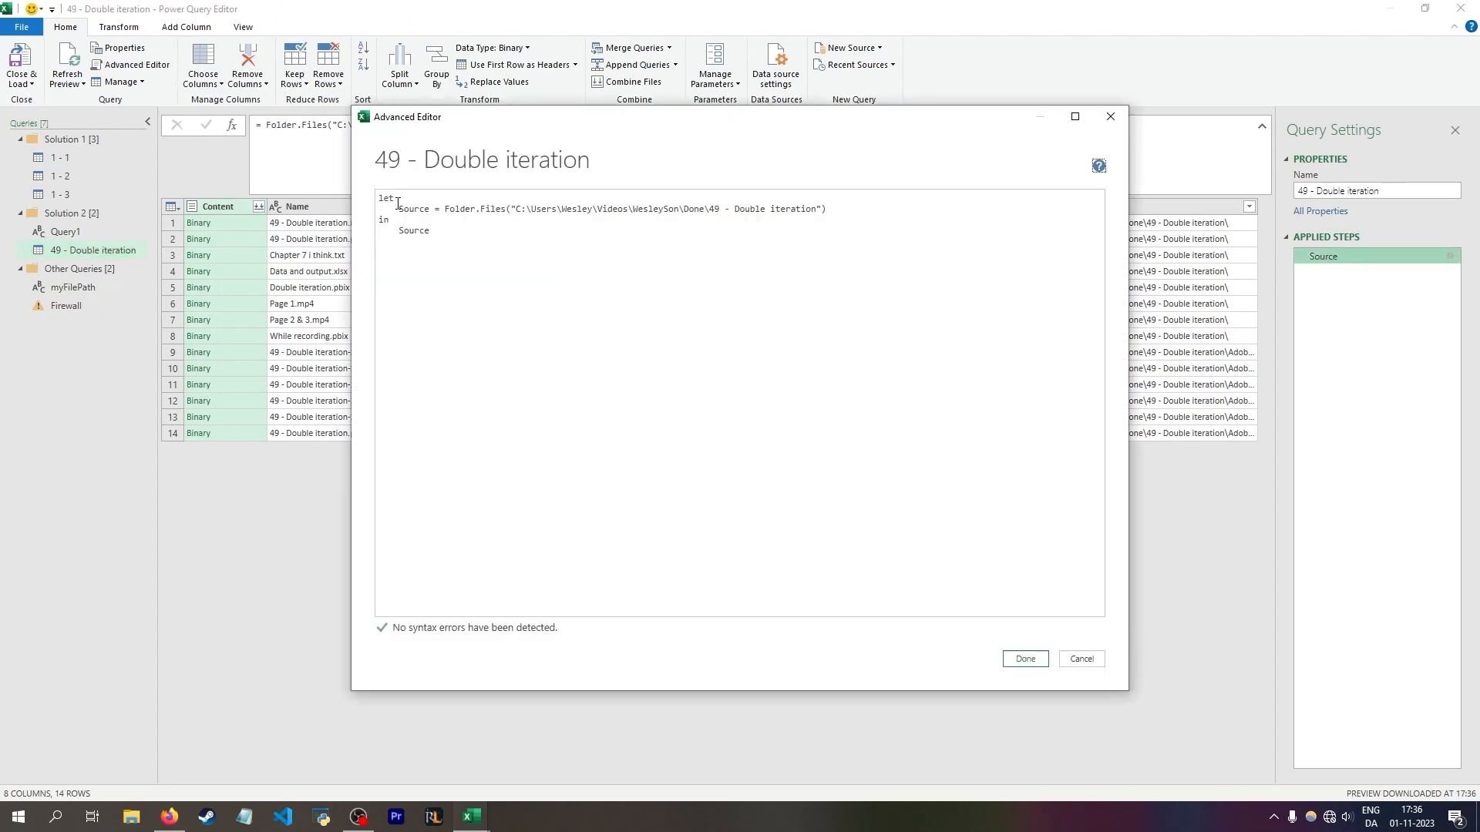
left_click(401, 209)
key("Return")
key("Left")
type("m")
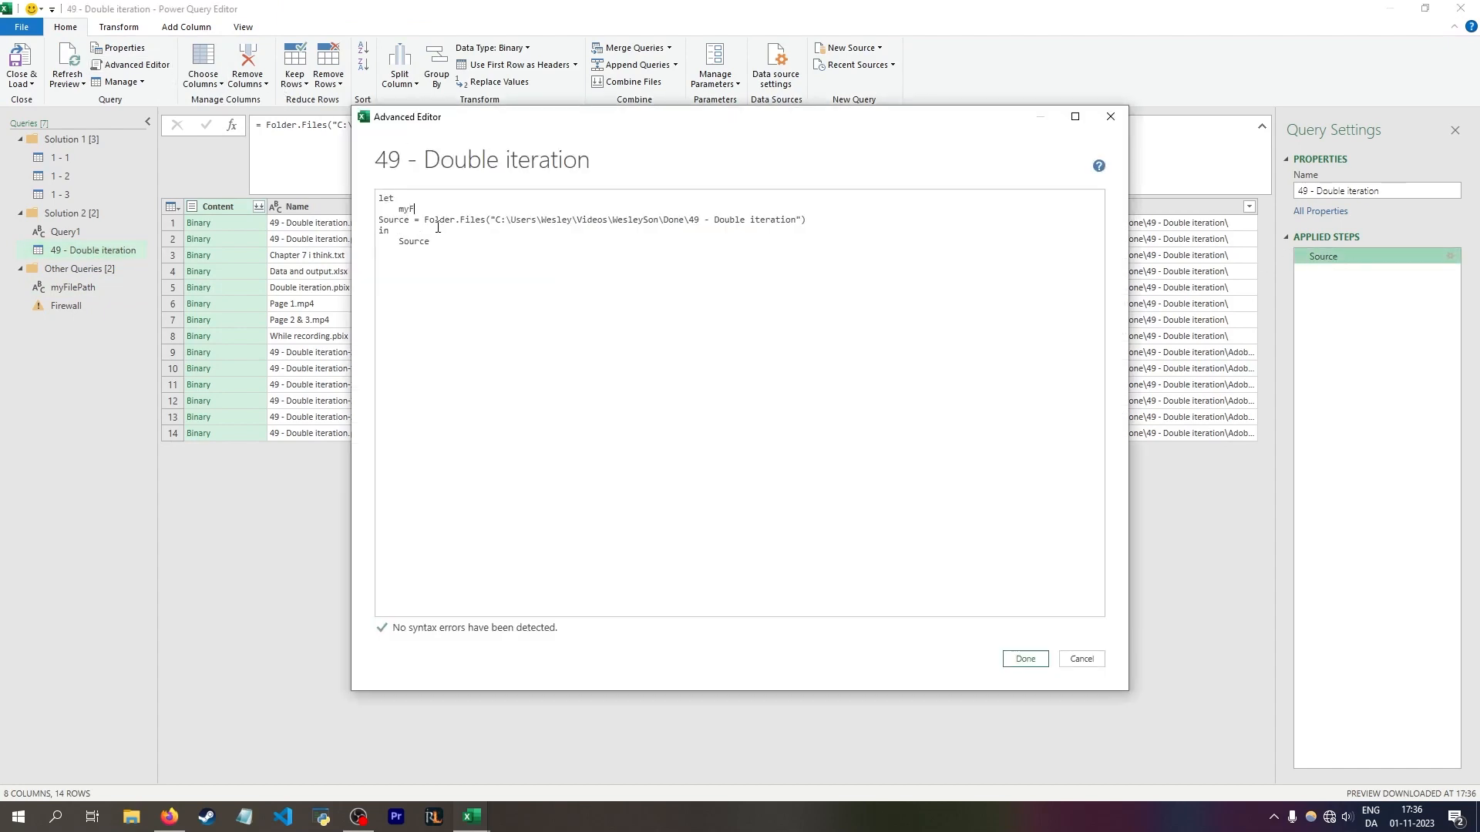
type("yFilePath =")
key("ctrl+v")
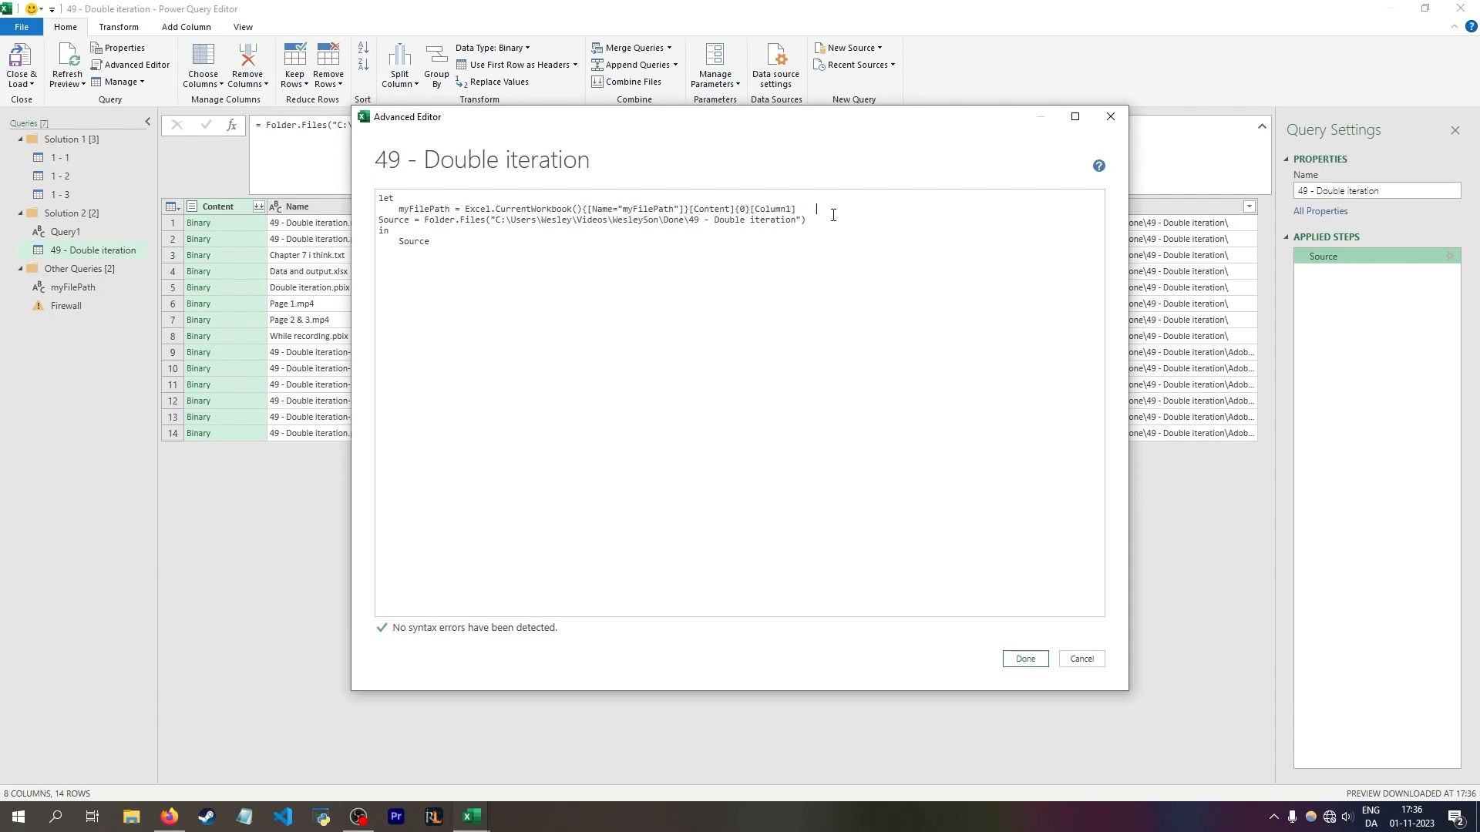
left_click(797, 209)
type(",")
left_click(1361, 257)
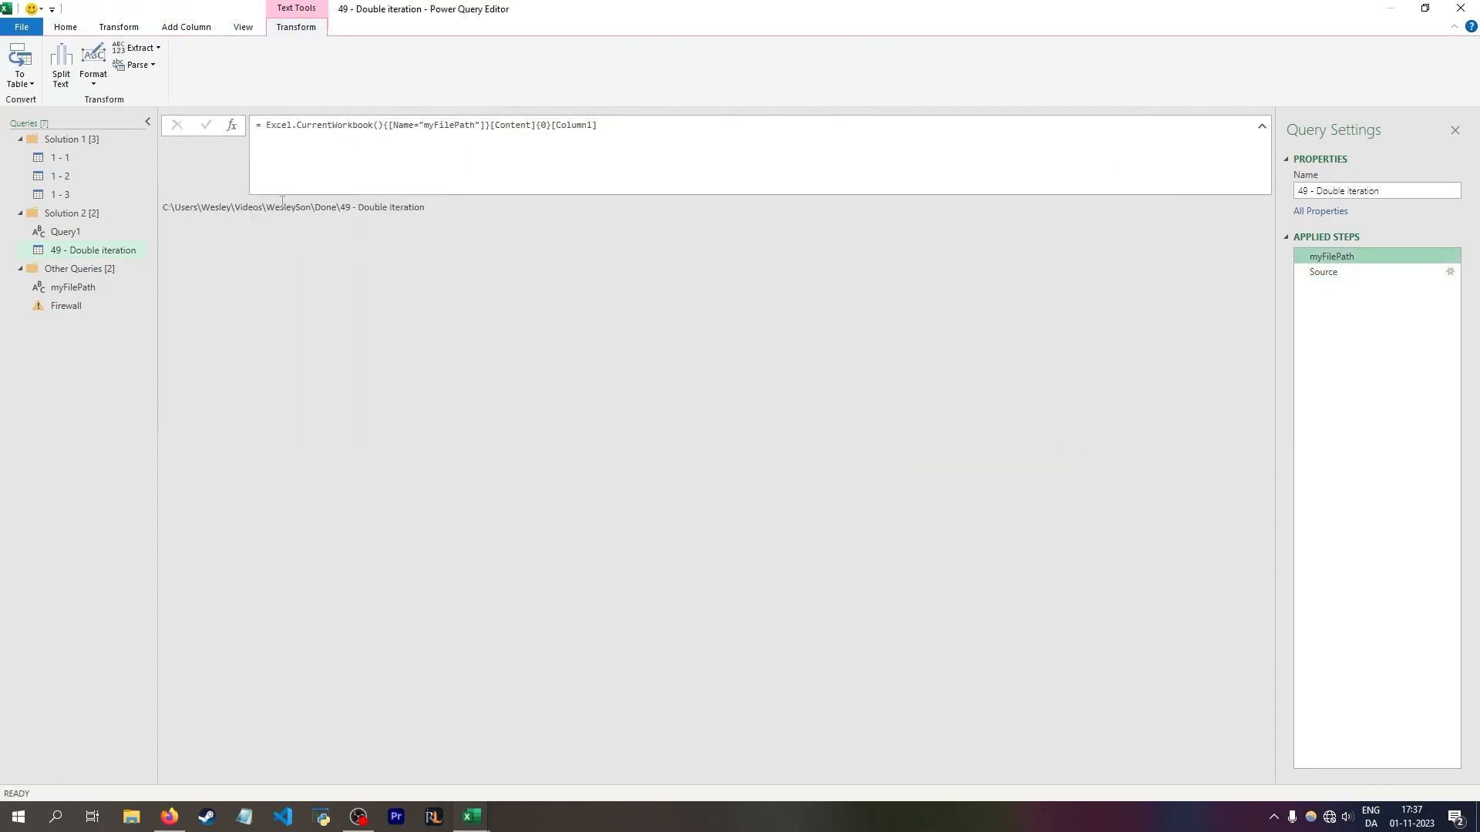
Step: Replace the hard-coded folder path in the Source step's Folder.Files formula with myFilePath
left_click(1338, 272)
left_click_drag(338, 125, 637, 133)
key("BackSpace")
key("BackSpace")
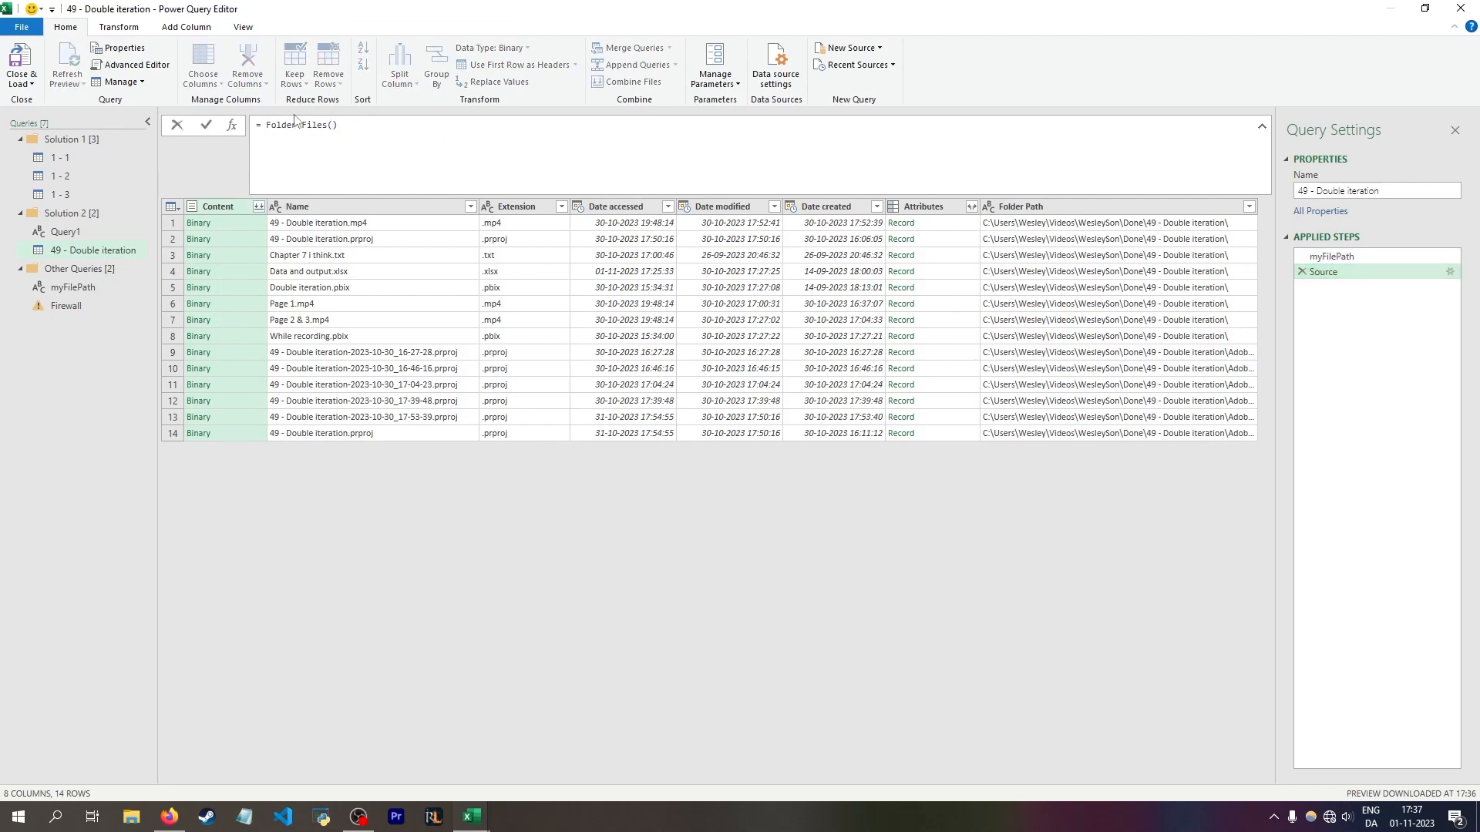
type("myFilePath")
key("Return")
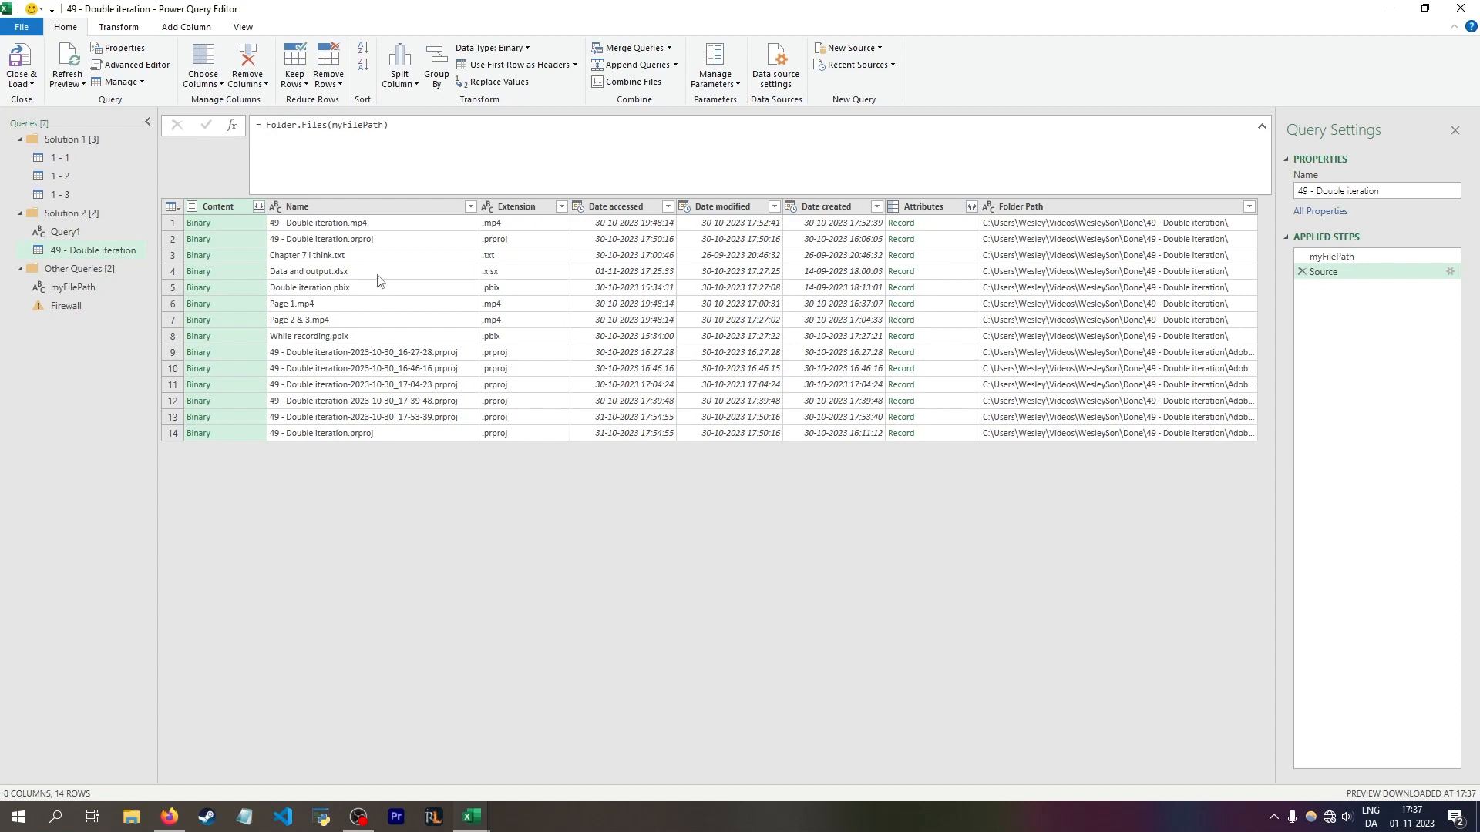
Step: Rename the folder query 49 - Double iteration as myFilePathFolder
left_click(62, 251)
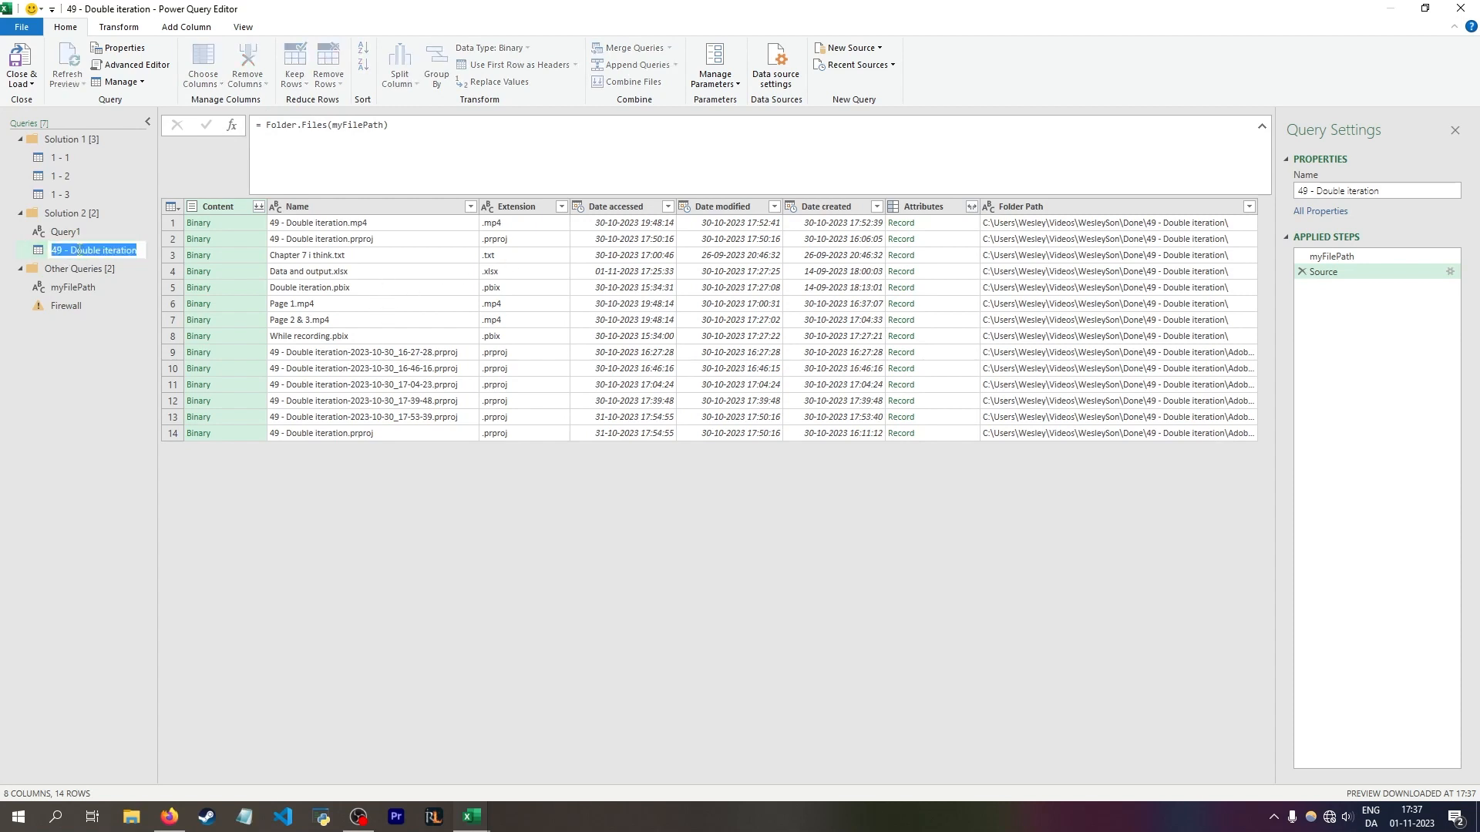
type("myFilePath")
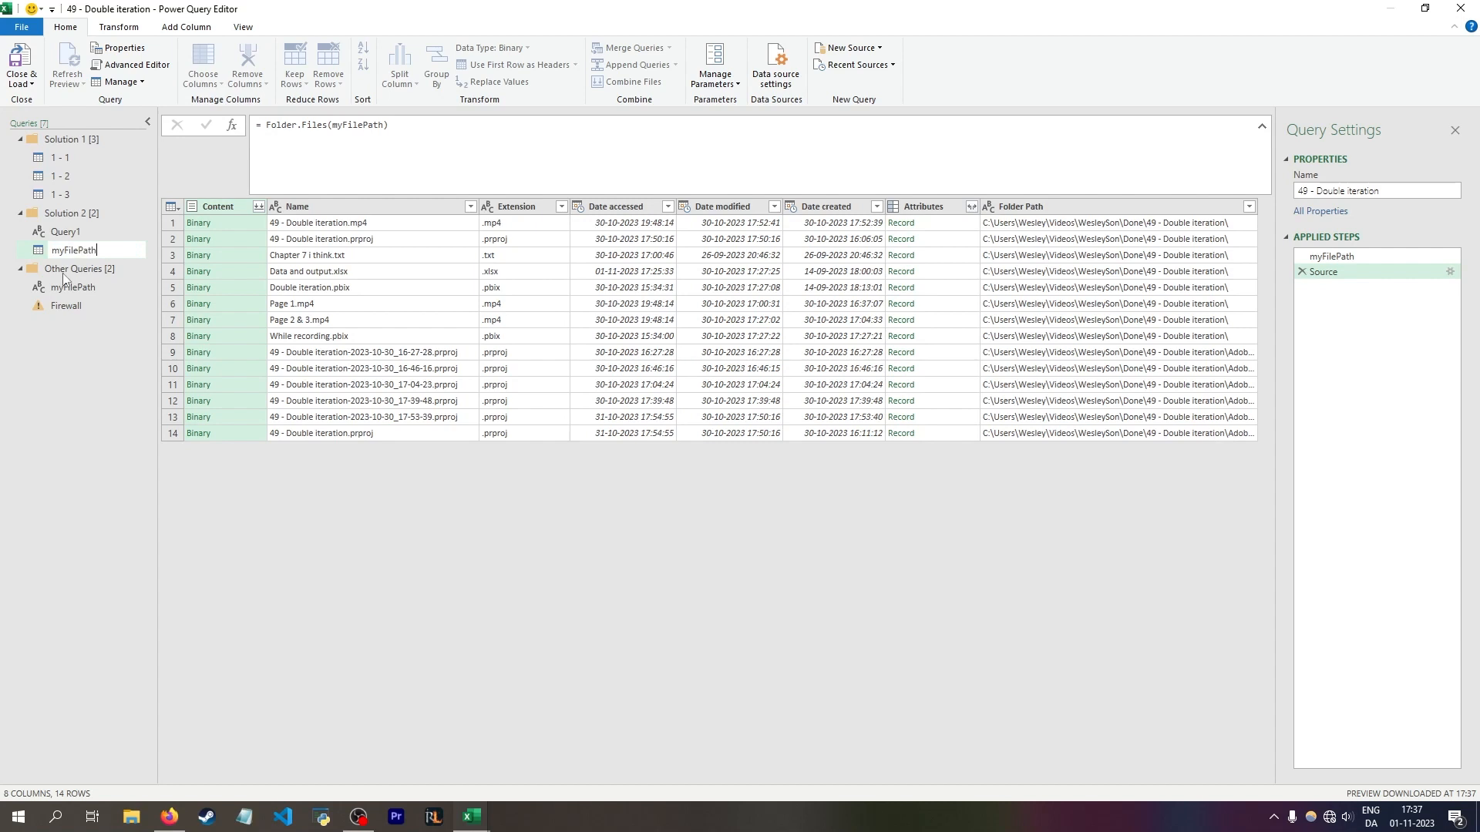
type("Folder")
key("Return")
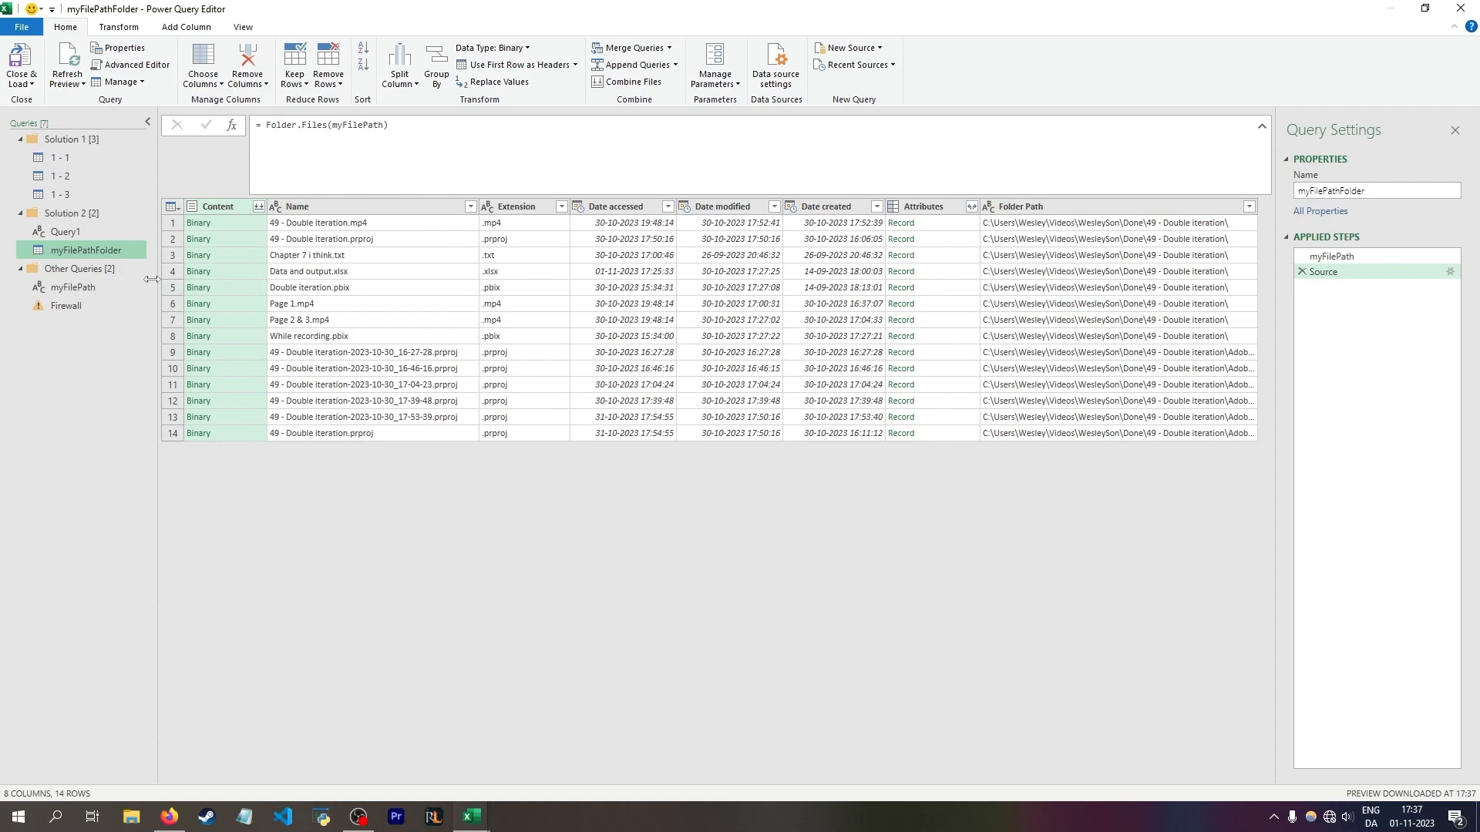
Step: Examine the "\Data and output.xlsx" file name part of the Source formula in query 1 - 1
left_click(63, 158)
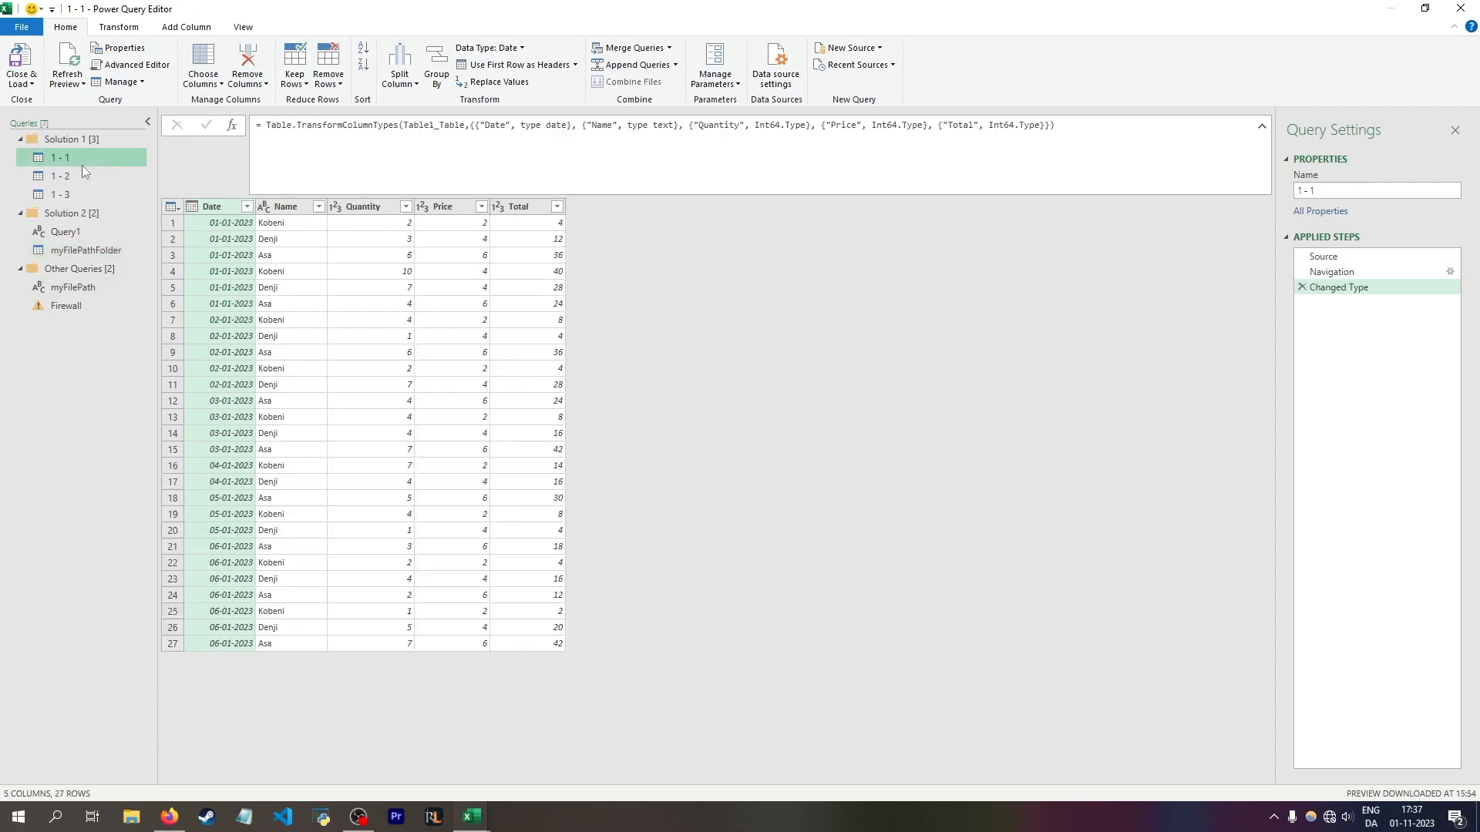
left_click(1323, 256)
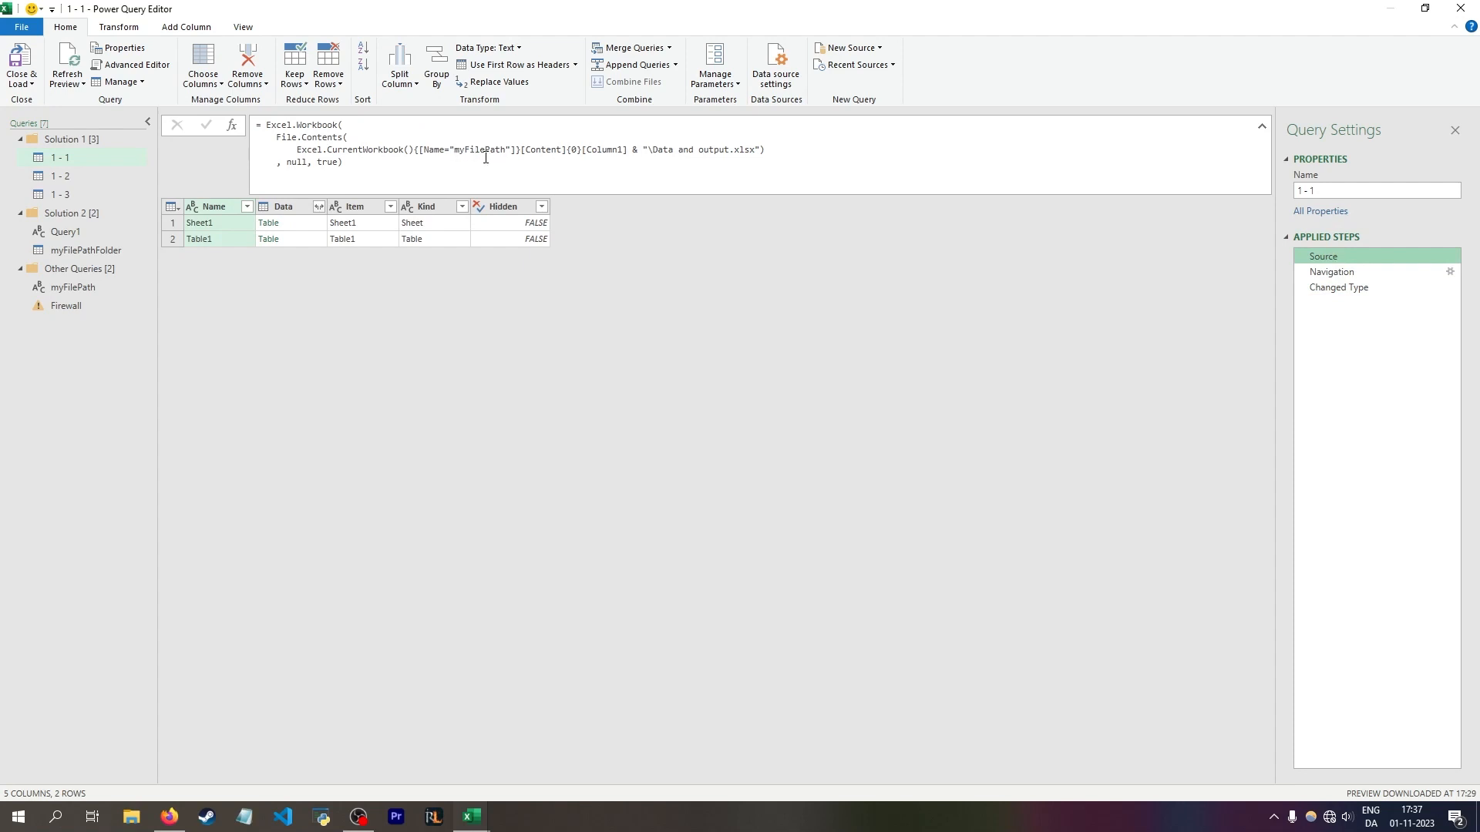
left_click_drag(647, 150, 745, 151)
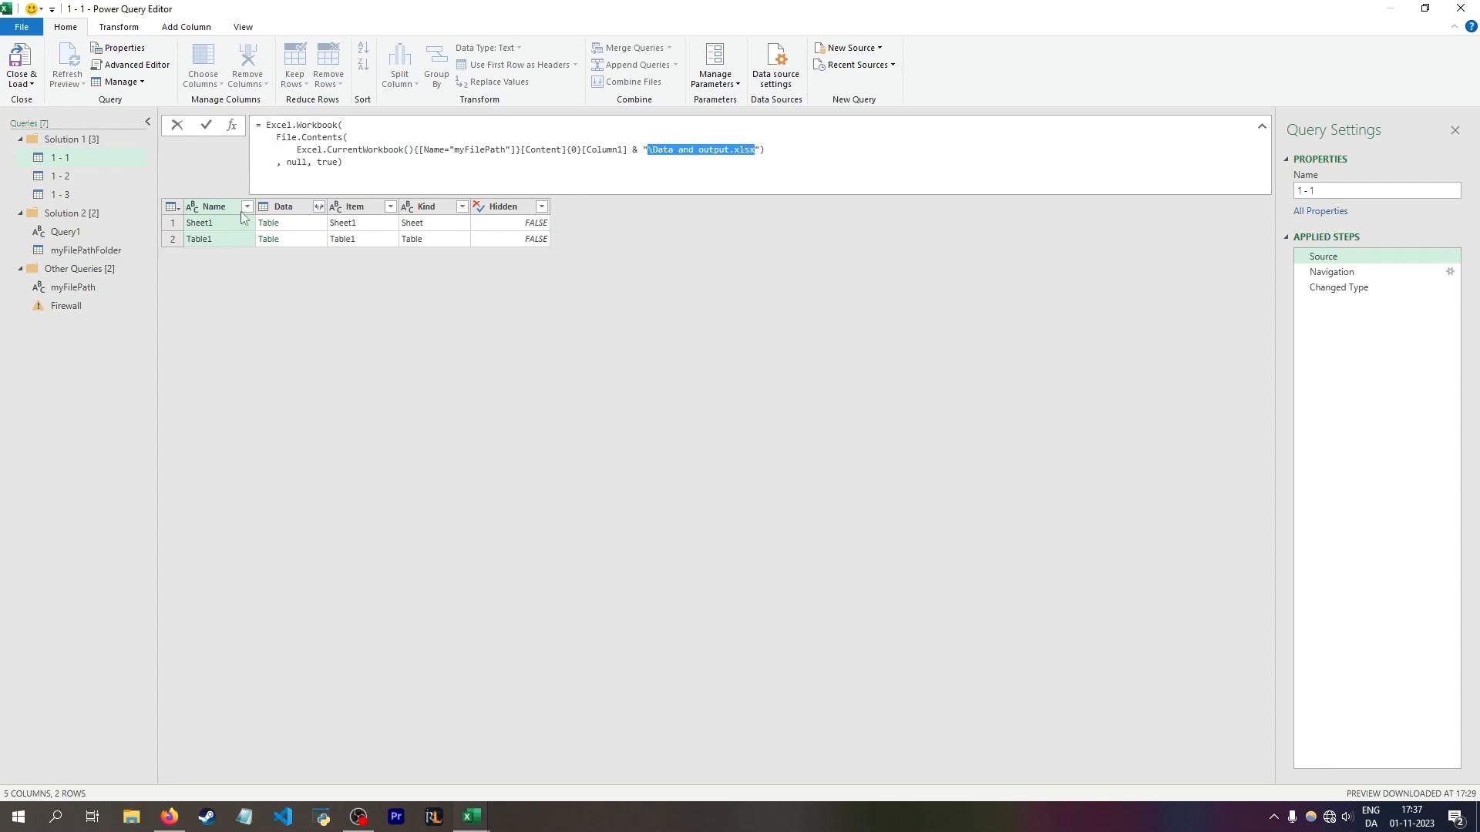
Step: Create a query that references myFilePathFolder and name it Solution 2 - wrong
left_click(86, 249)
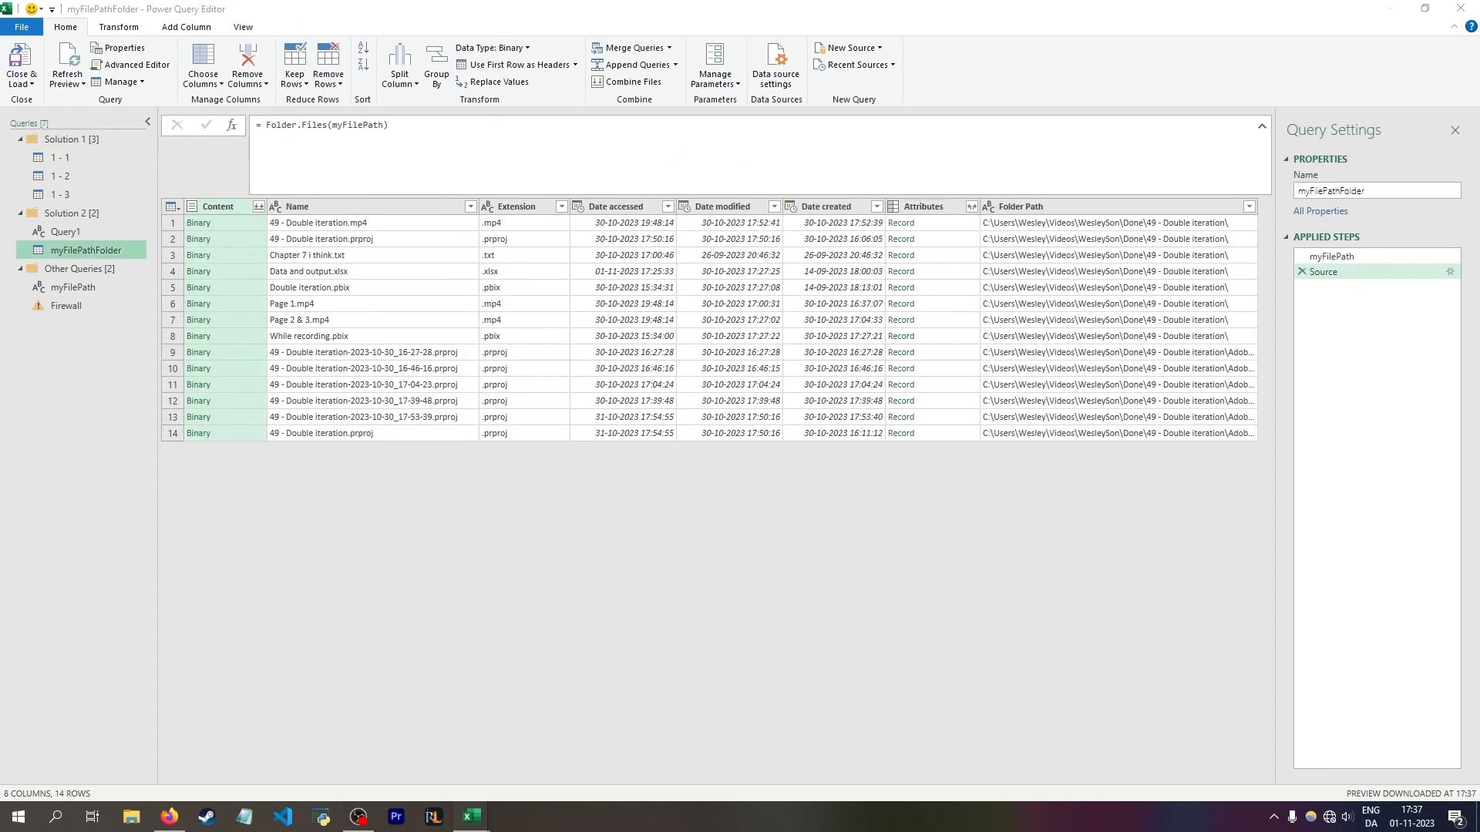
right_click(117, 256)
left_click(171, 360)
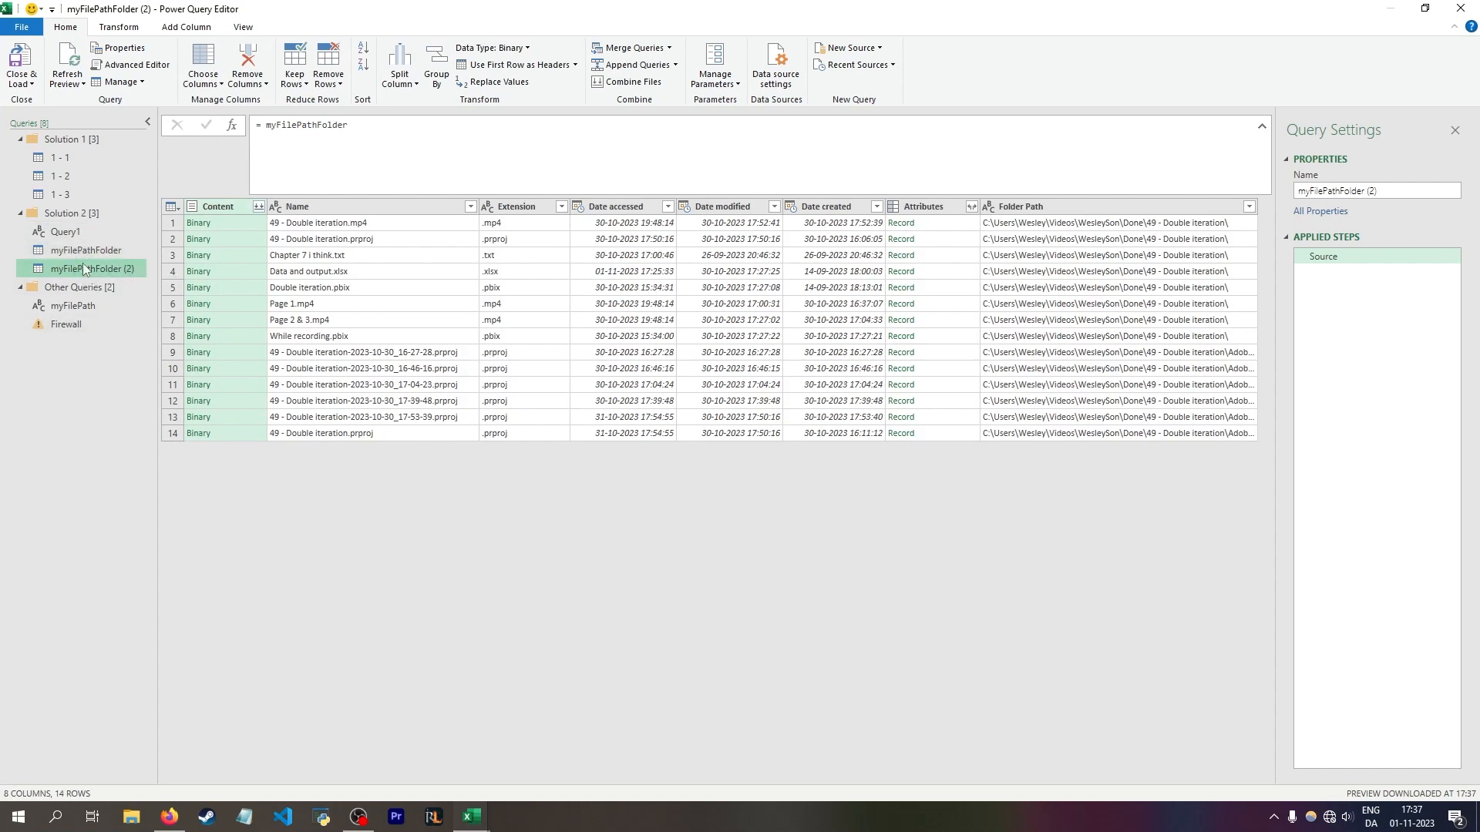
double_click(81, 269)
type("S")
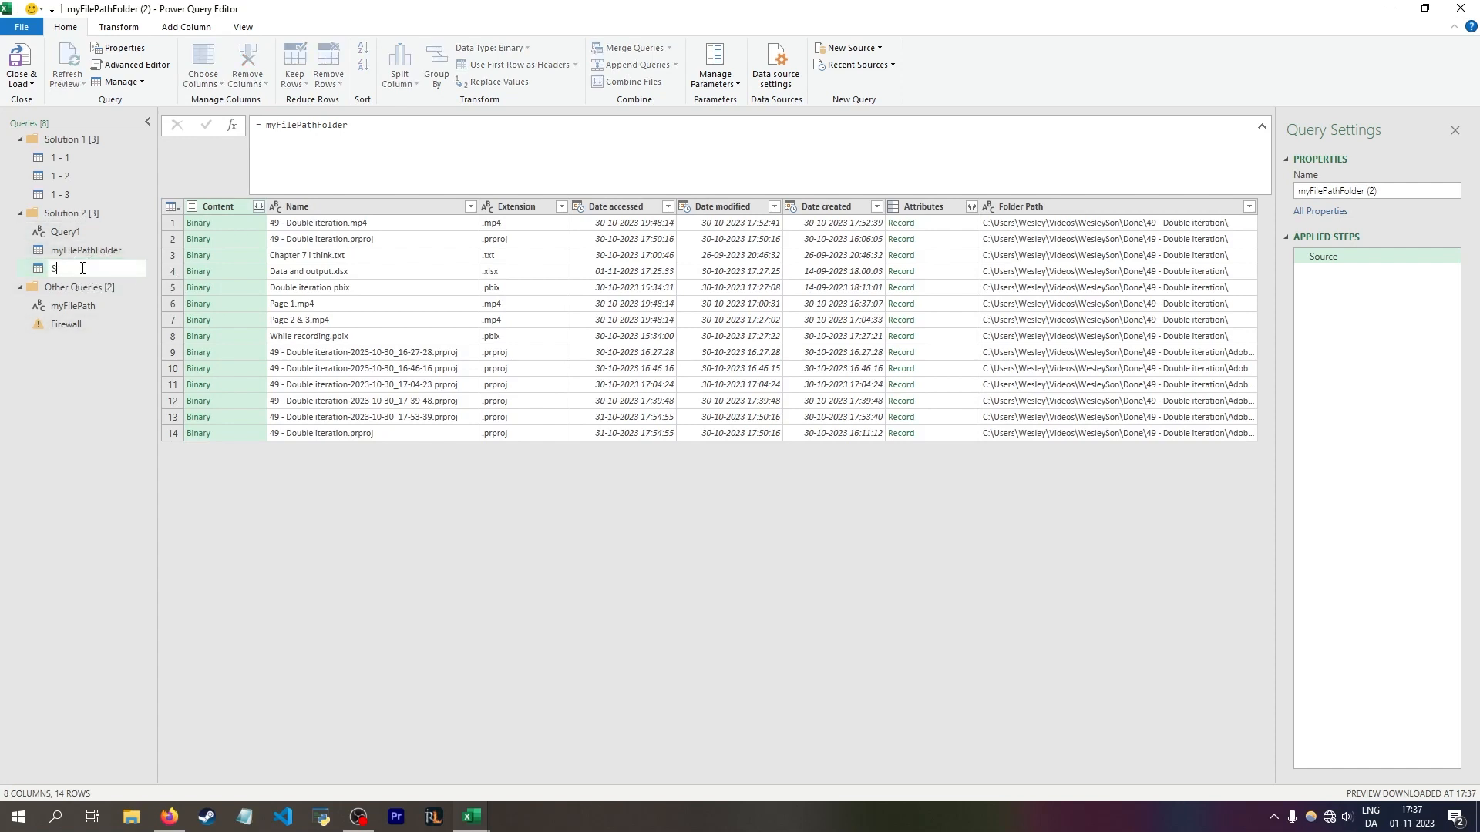
type("olution 2 - wrong")
key("Return")
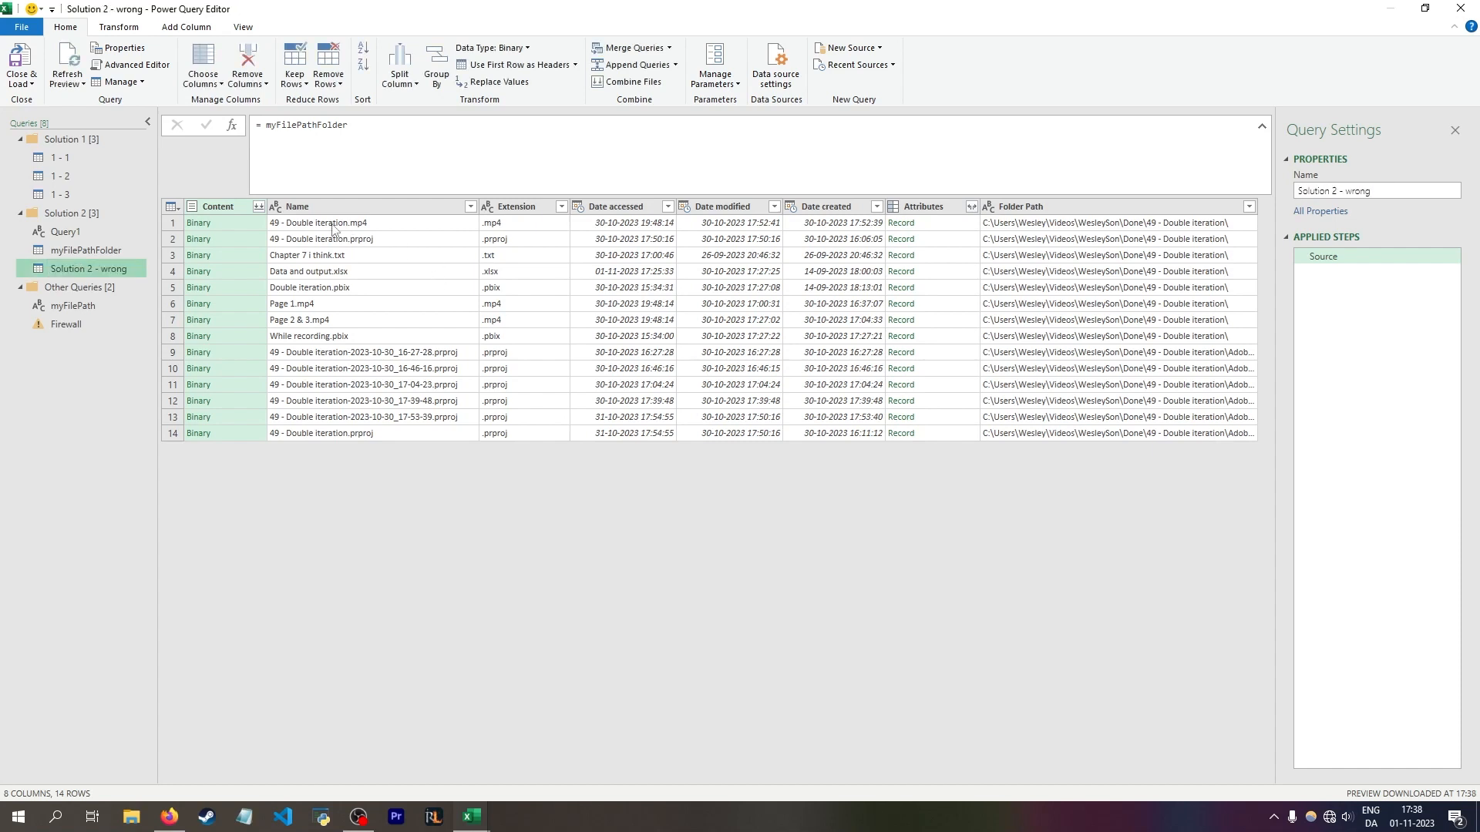
Step: Filter the file list in Solution 2 - wrong to the row whose Name equals Data and output.xlsx
left_click(470, 207)
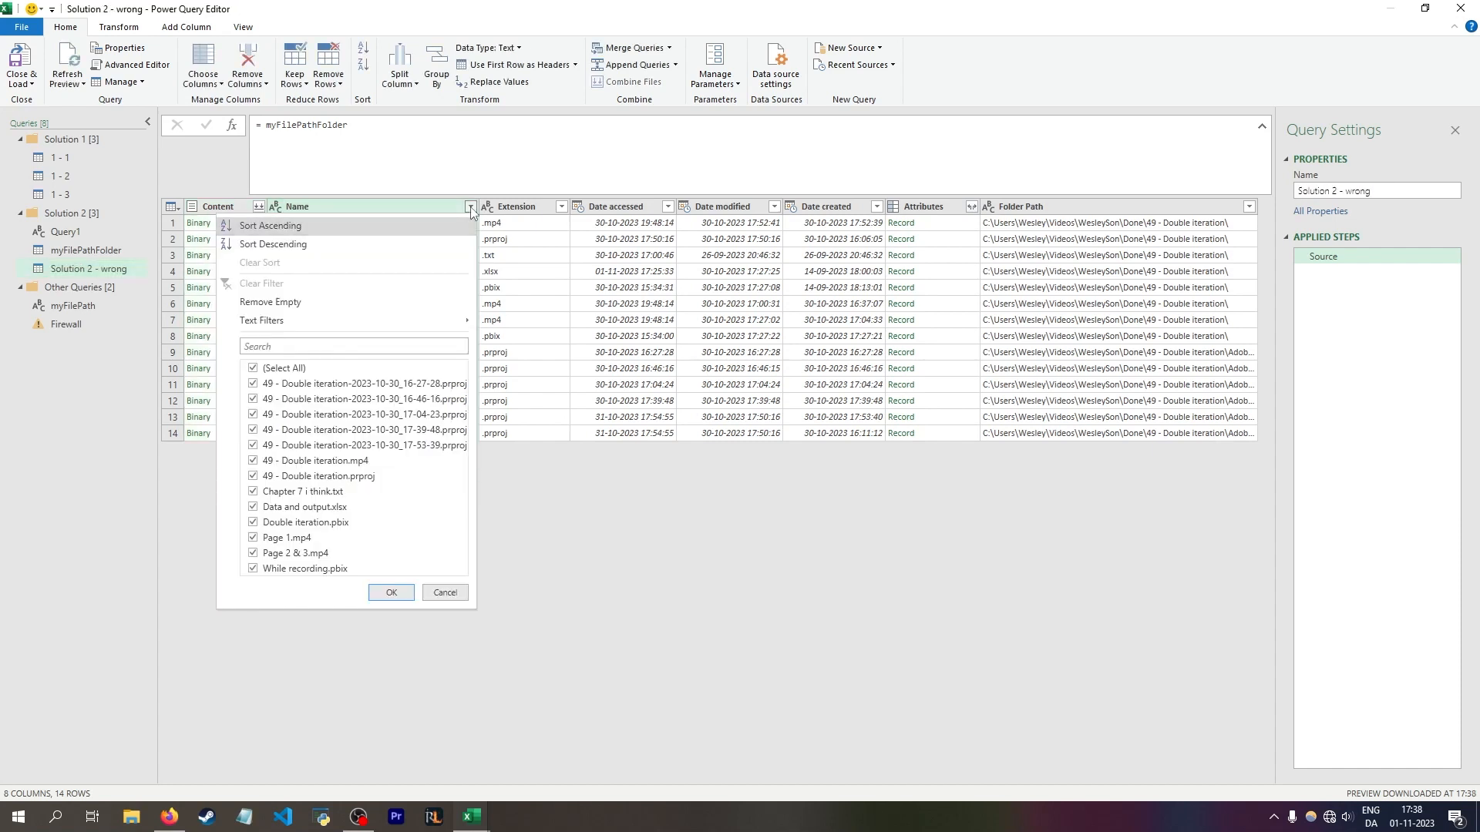
key("Escape")
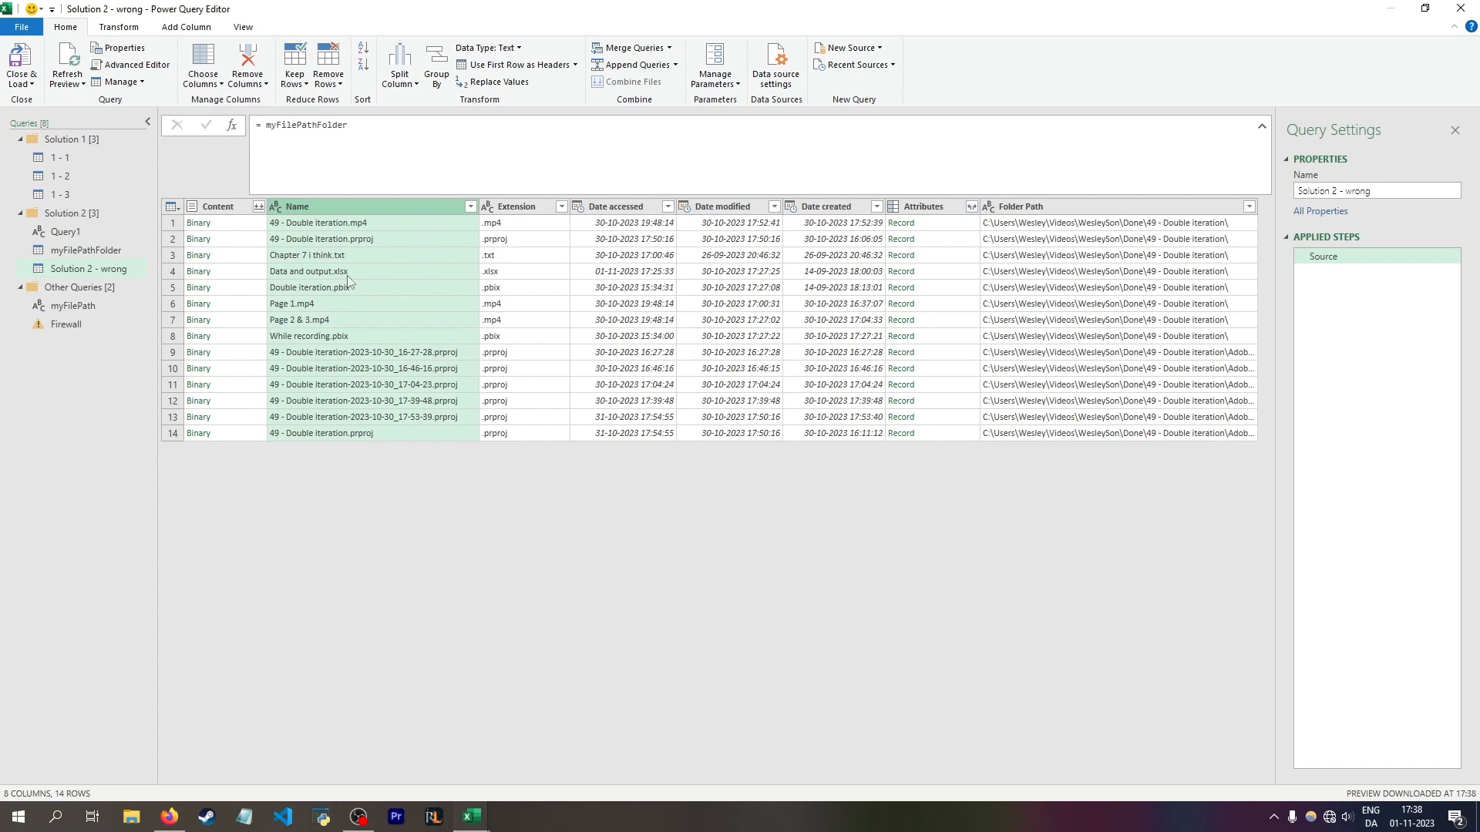
left_click(314, 273)
right_click(376, 271)
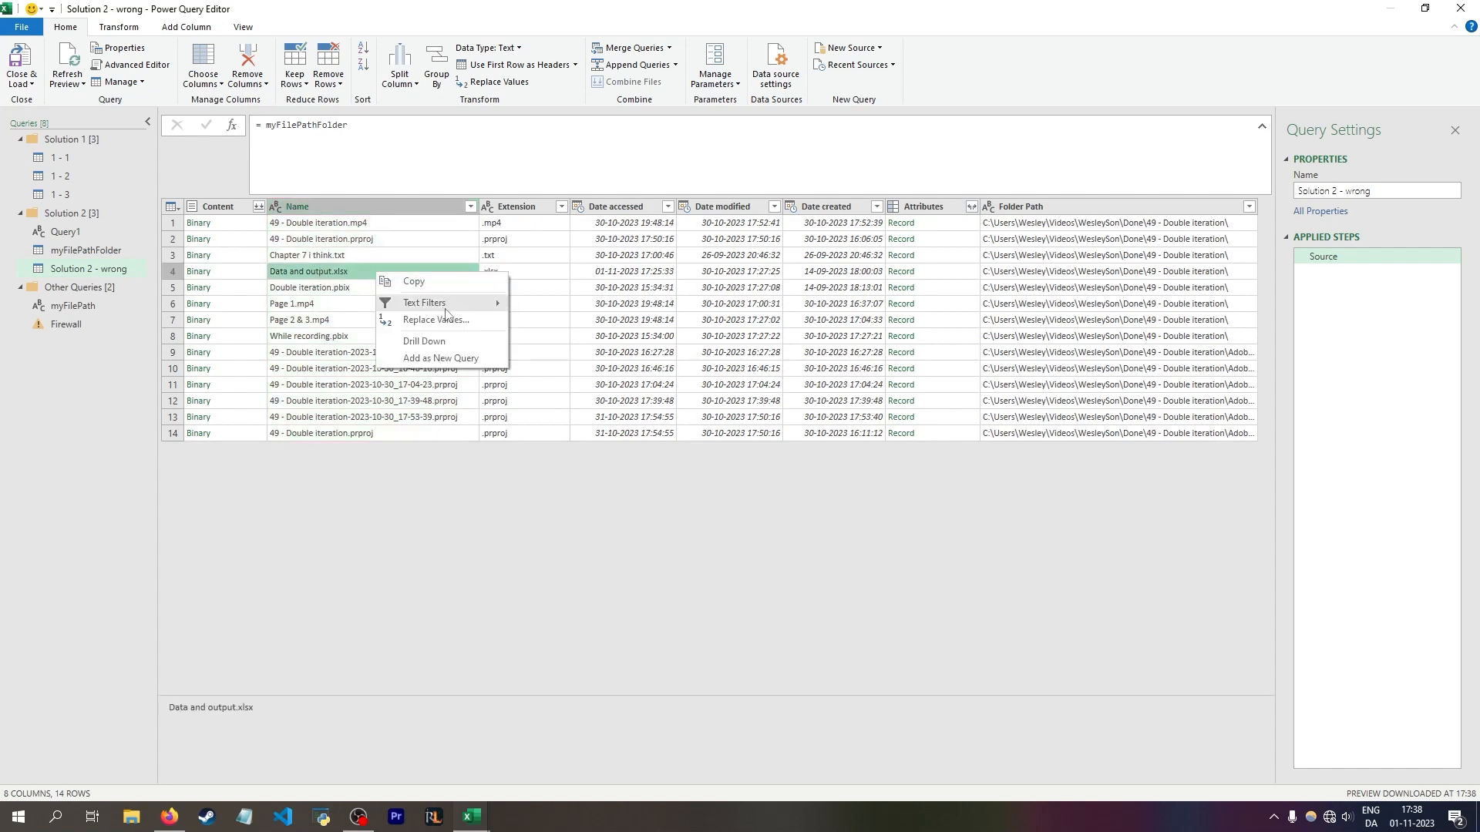
mouse_move(488, 305)
left_click(548, 303)
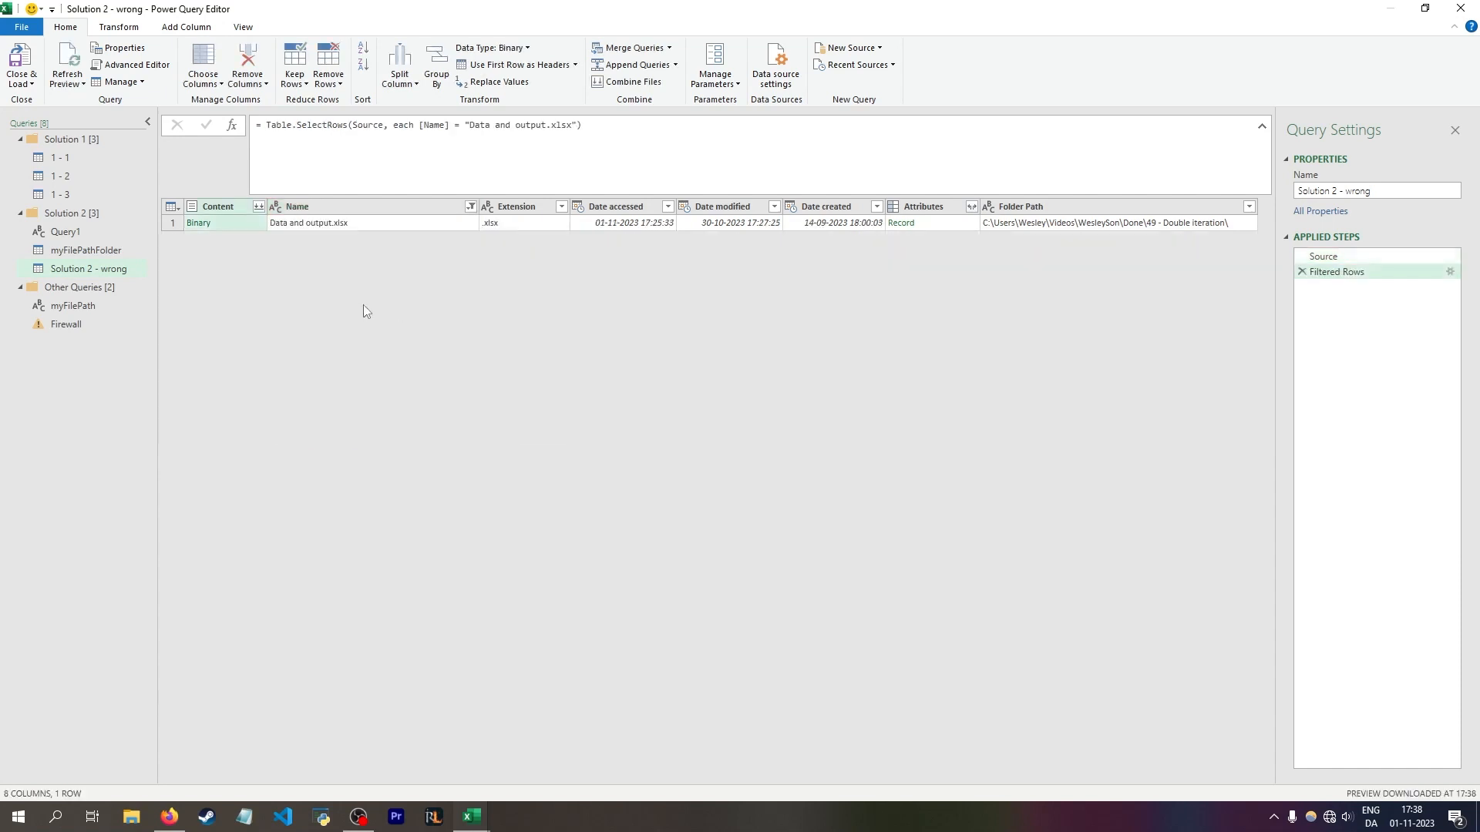
Step: Open the filtered file's Binary content as an Excel workbook and review the hard-coded folder path in the generated steps
left_click(198, 224)
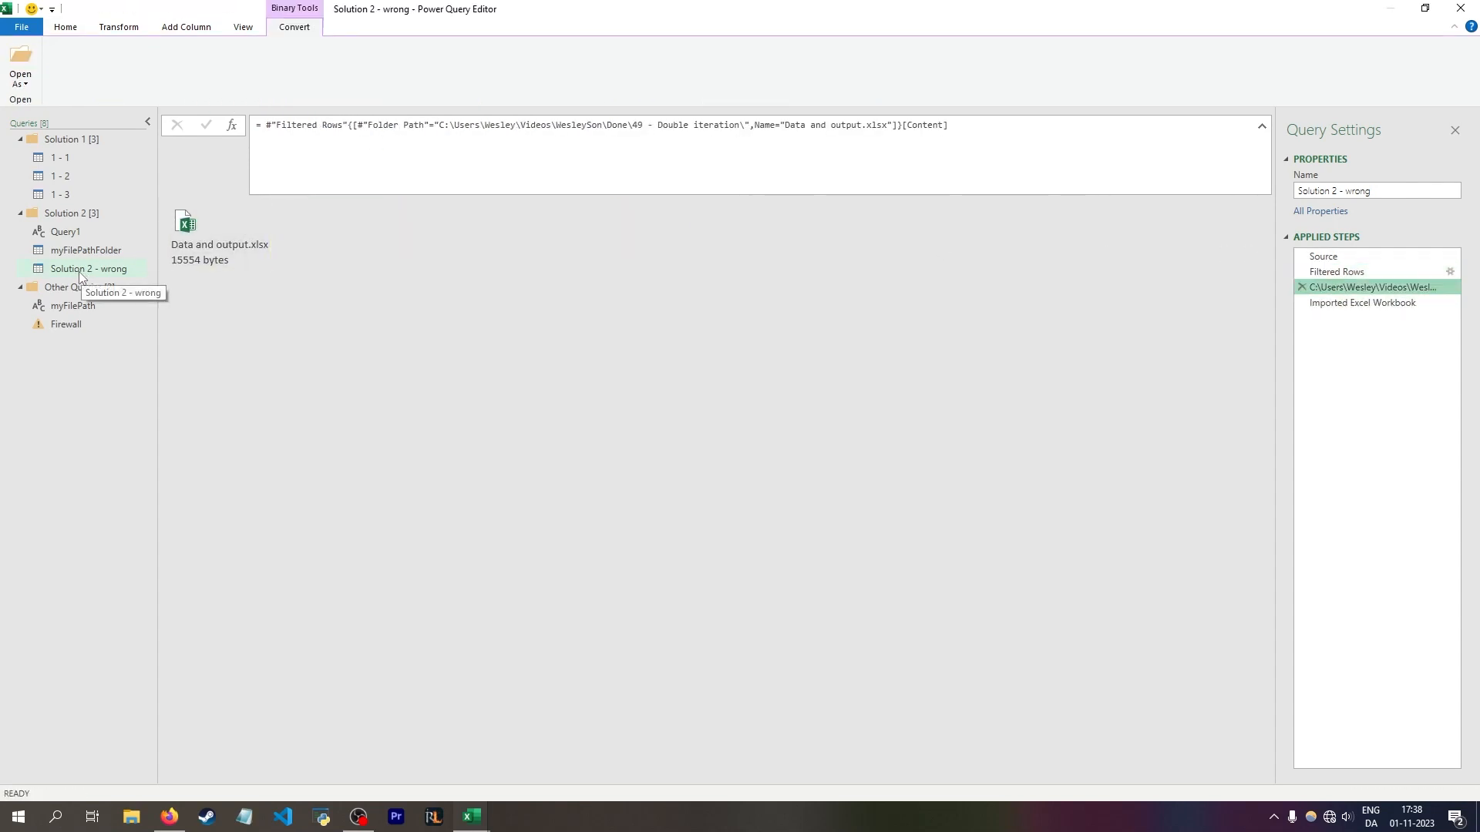
left_click_drag(439, 126, 742, 136)
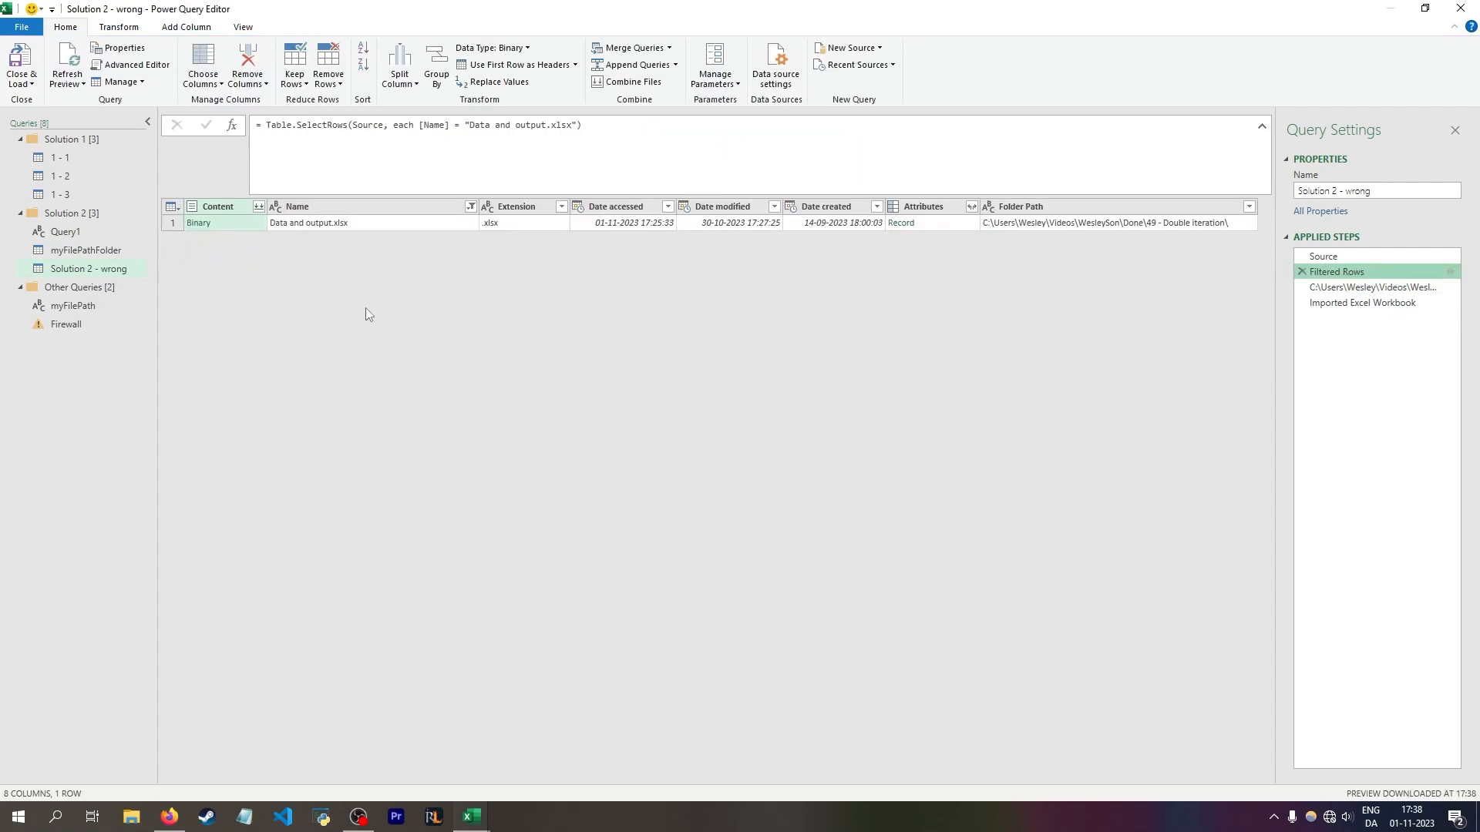
left_click(1327, 288)
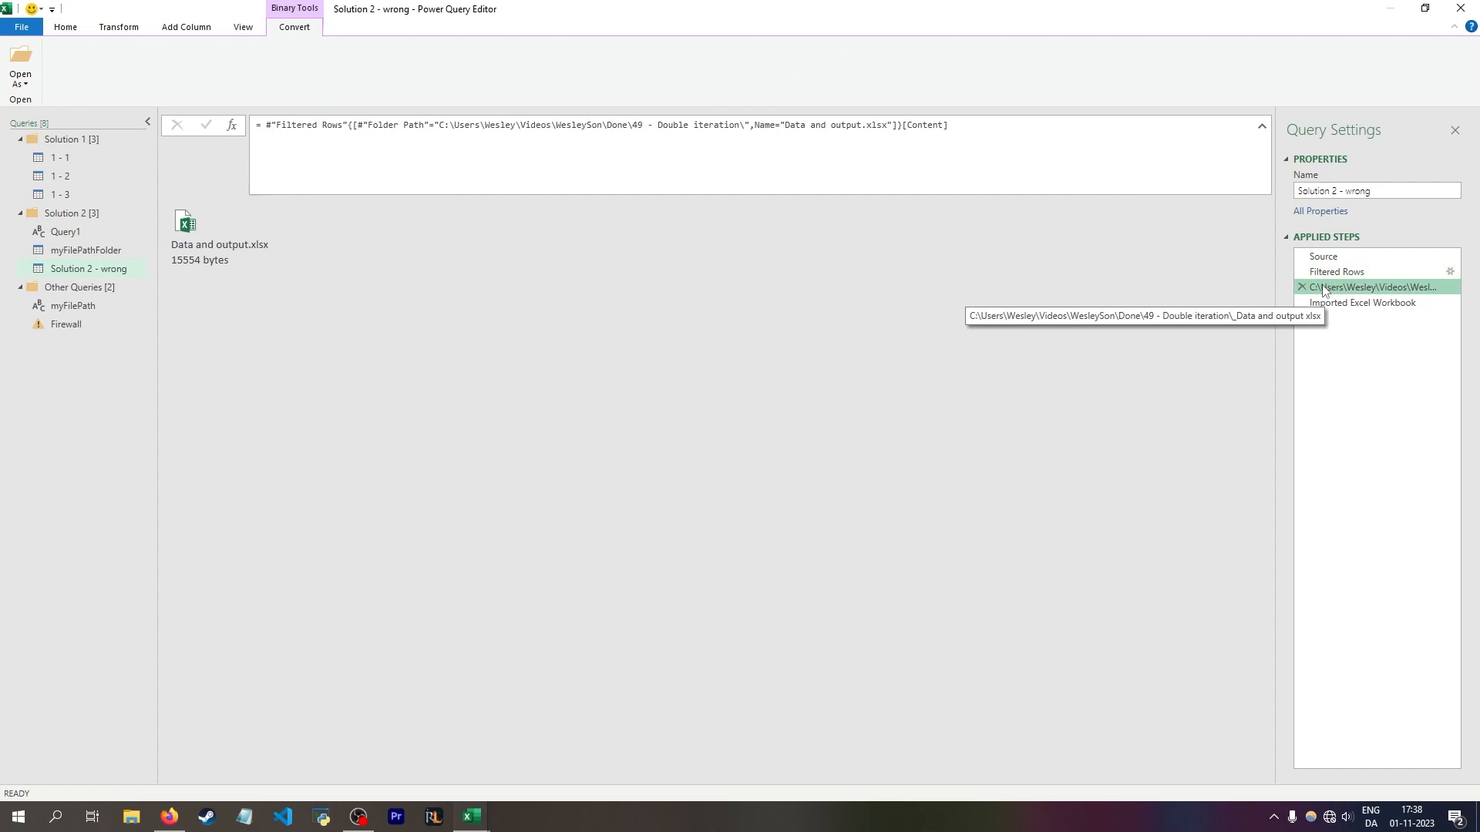
left_click(1339, 302)
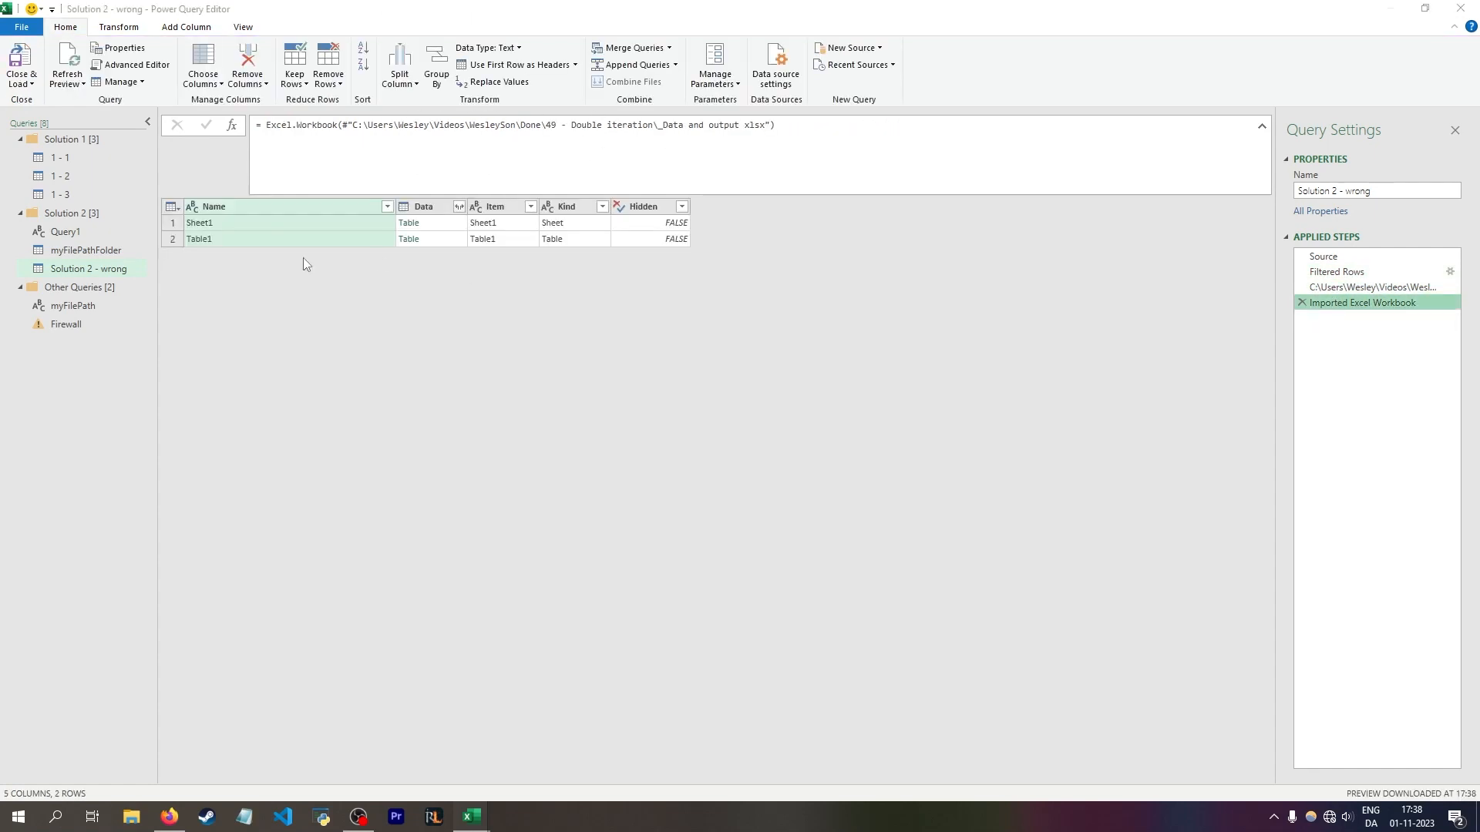
Step: Duplicate the Solution 2 - wrong query and rename the copy Solution 2 - right
right_click(117, 275)
left_click(128, 355)
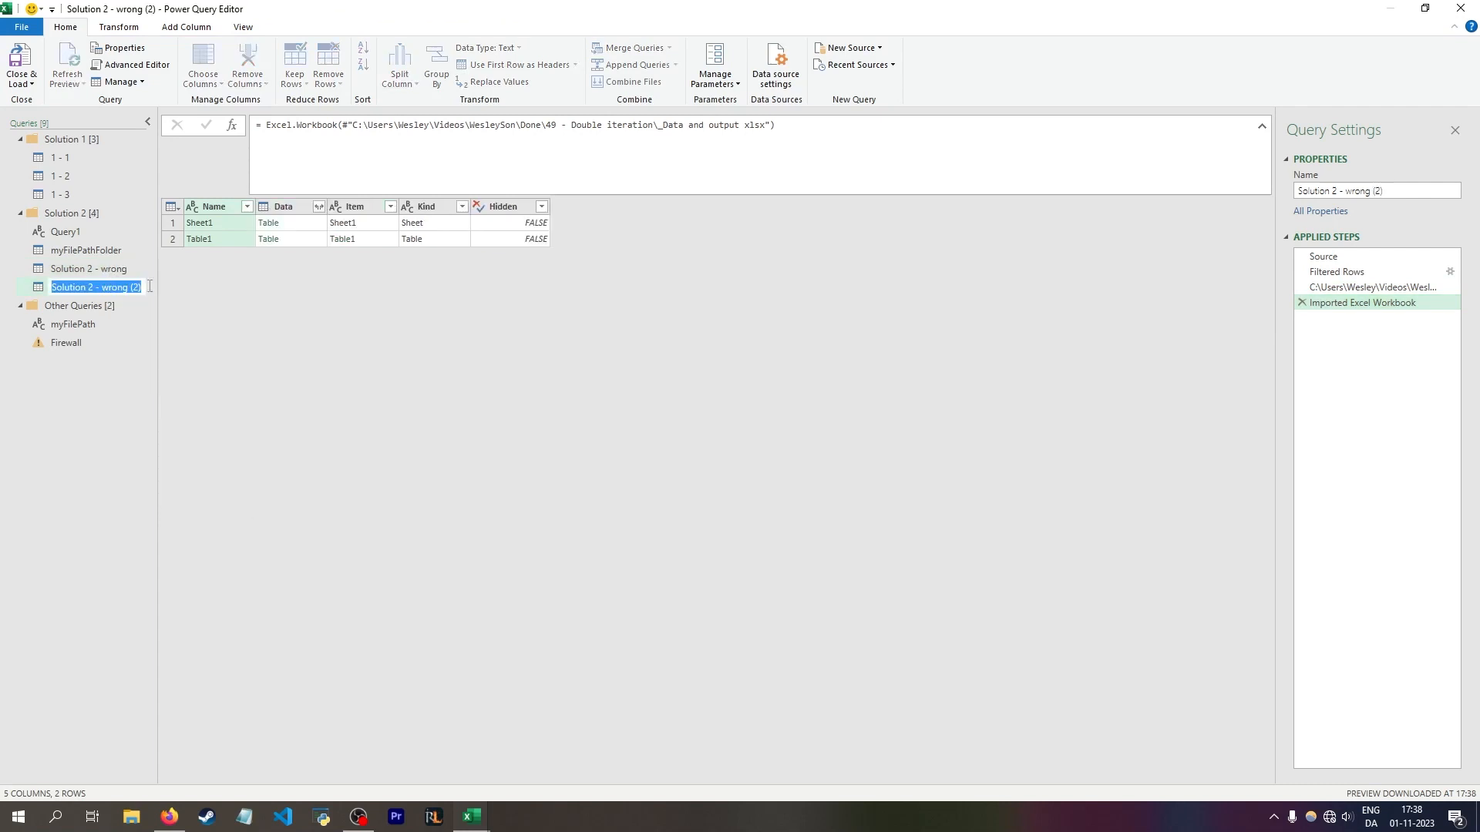
left_click_drag(140, 286, 106, 288)
type("right")
key("Return")
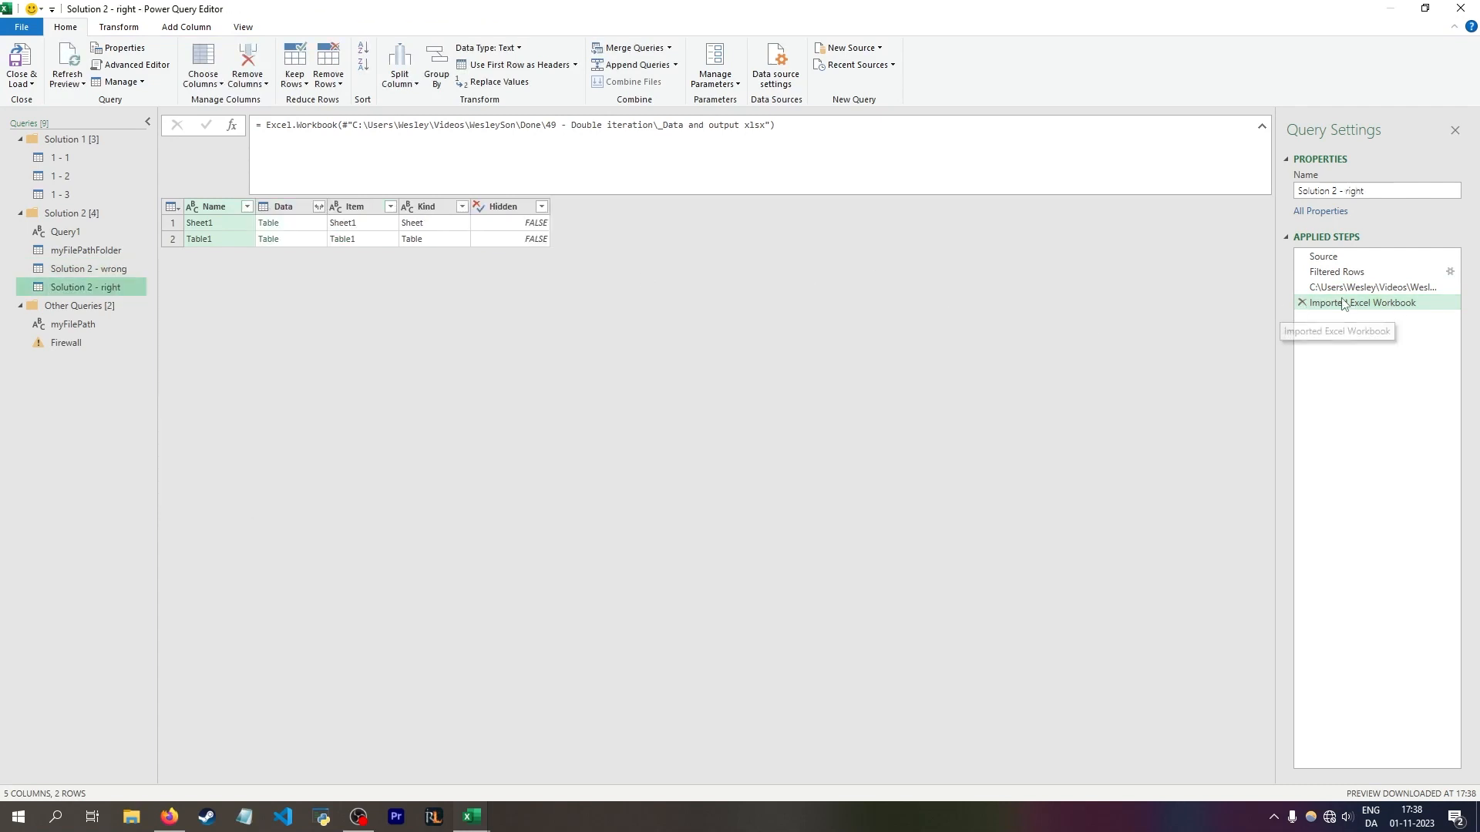
Step: Copy the Filtered Rows formula in Solution 2 - right and delete every step of the query except Source
left_click(1340, 272)
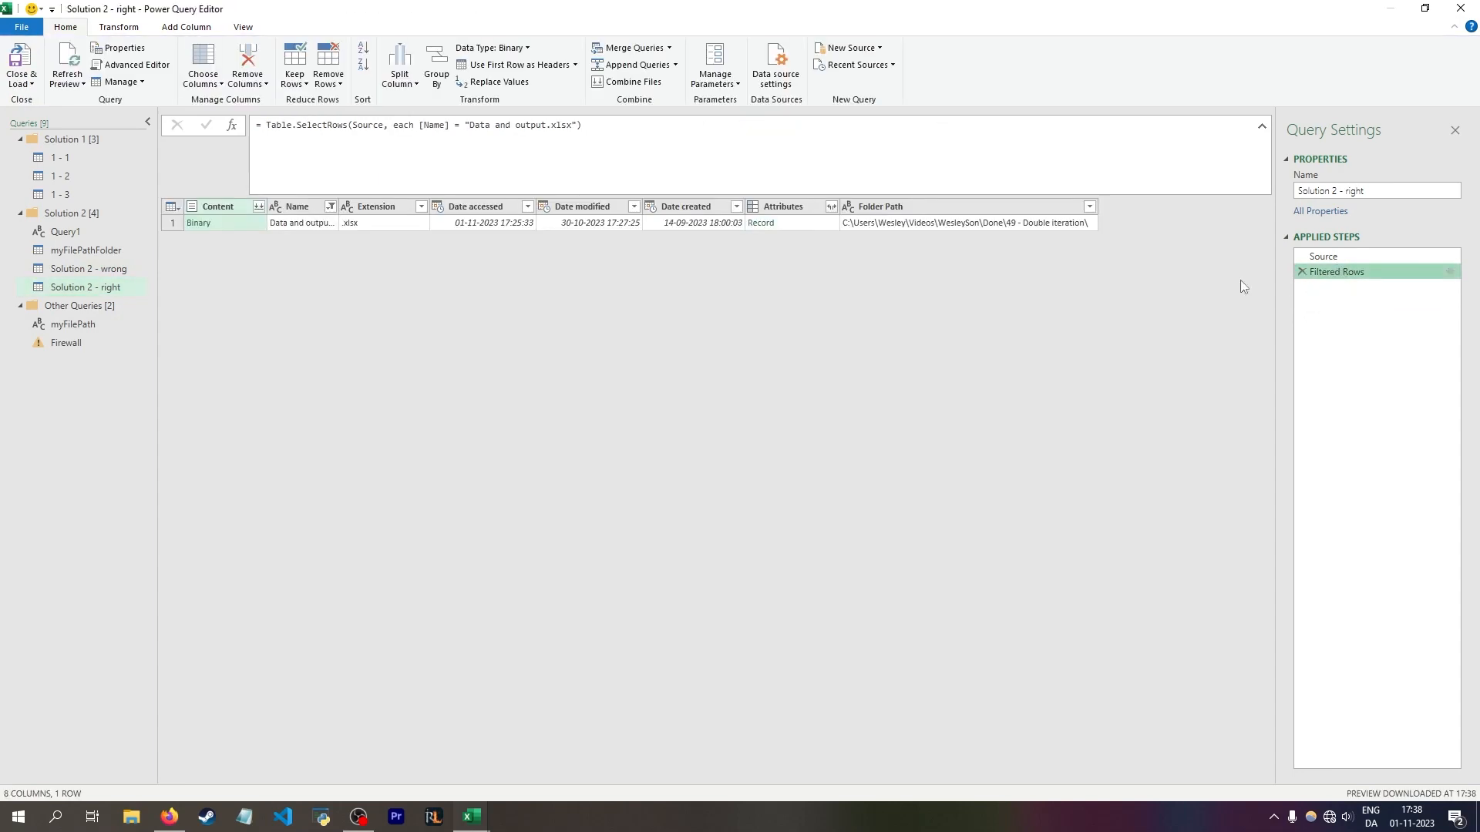
left_click(1327, 255)
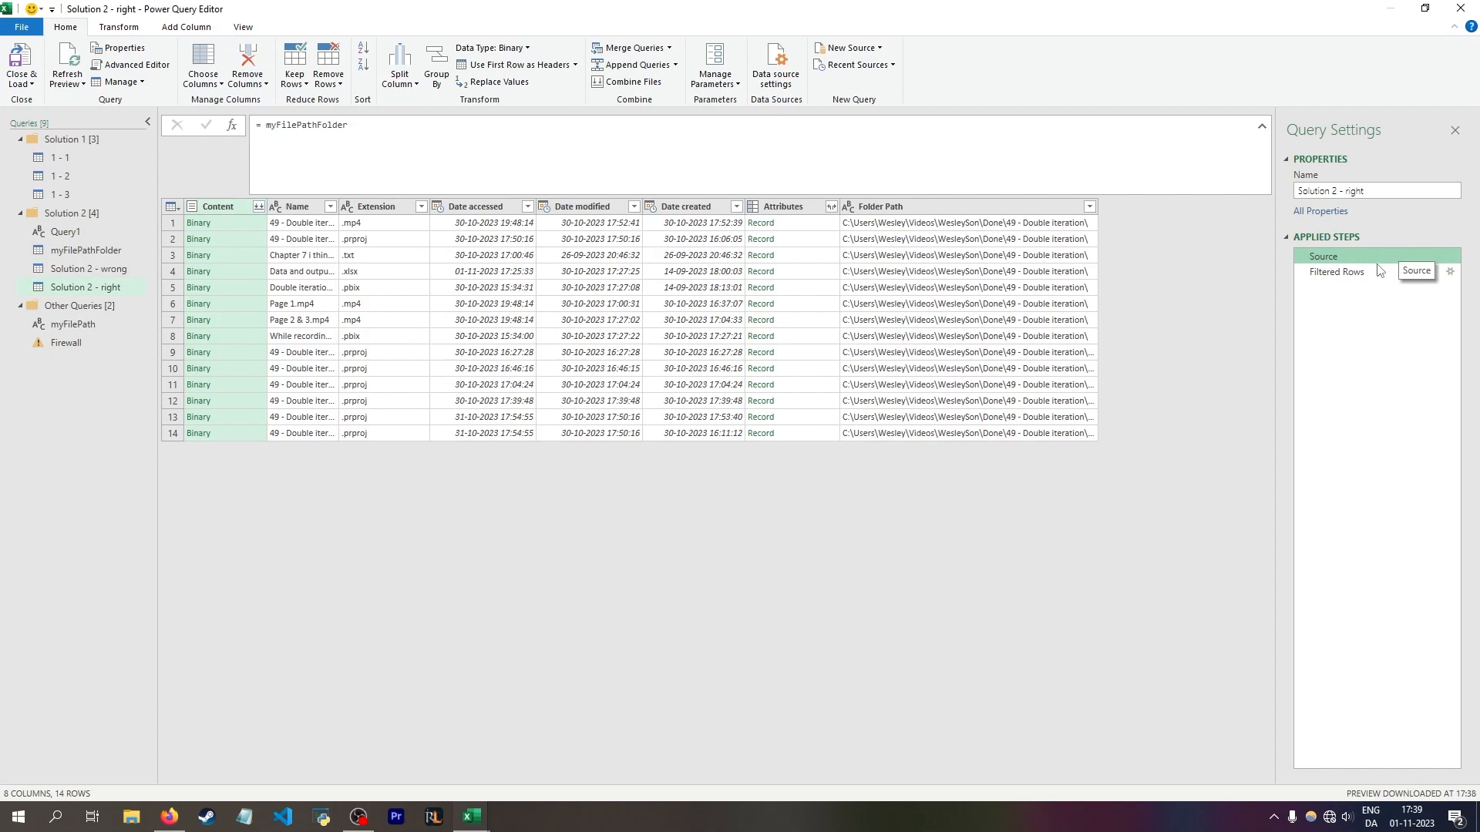
left_click(1340, 271)
left_click_drag(582, 126, 269, 126)
key("ctrl+c")
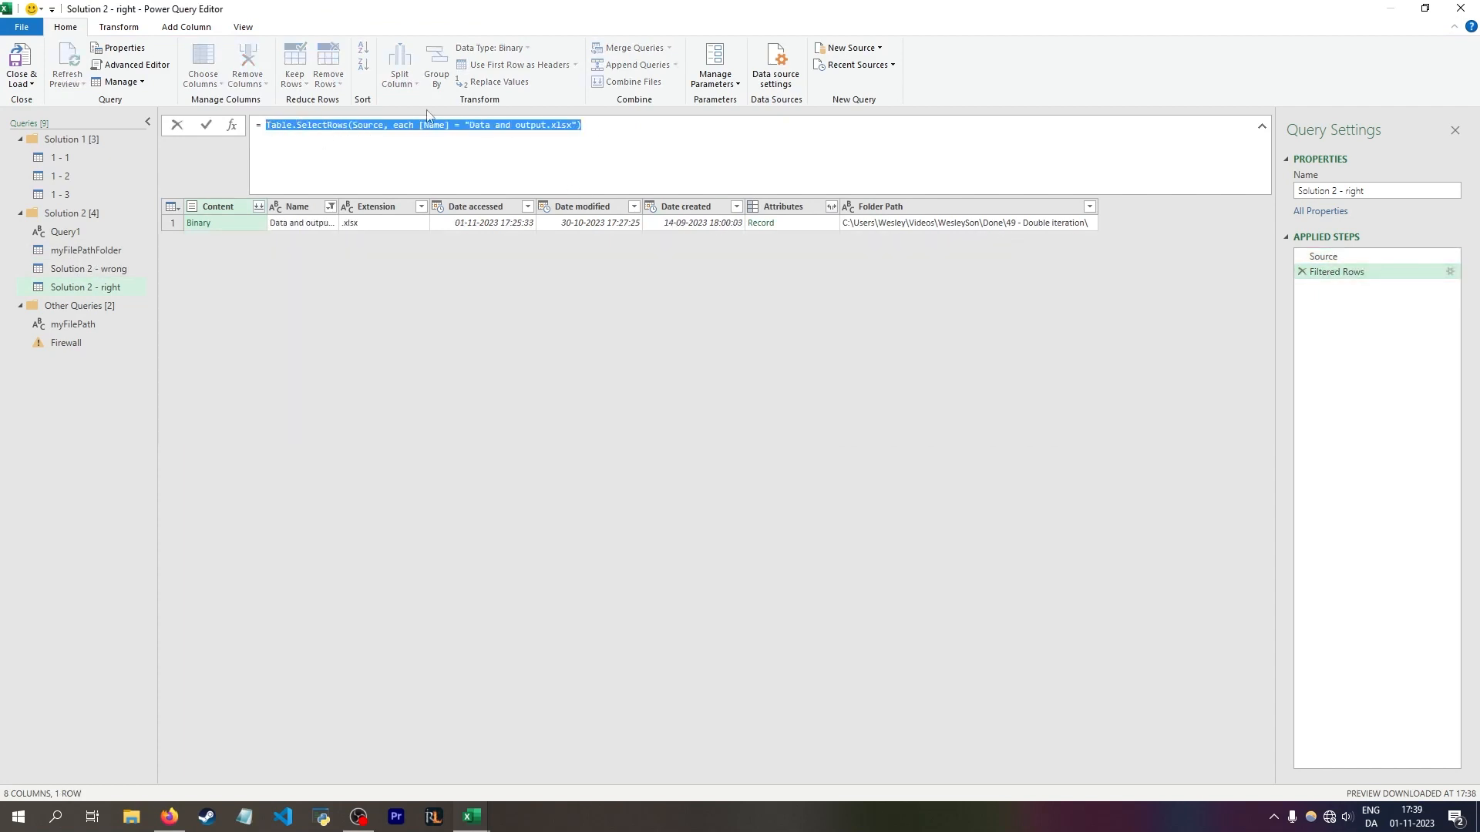
key("Escape")
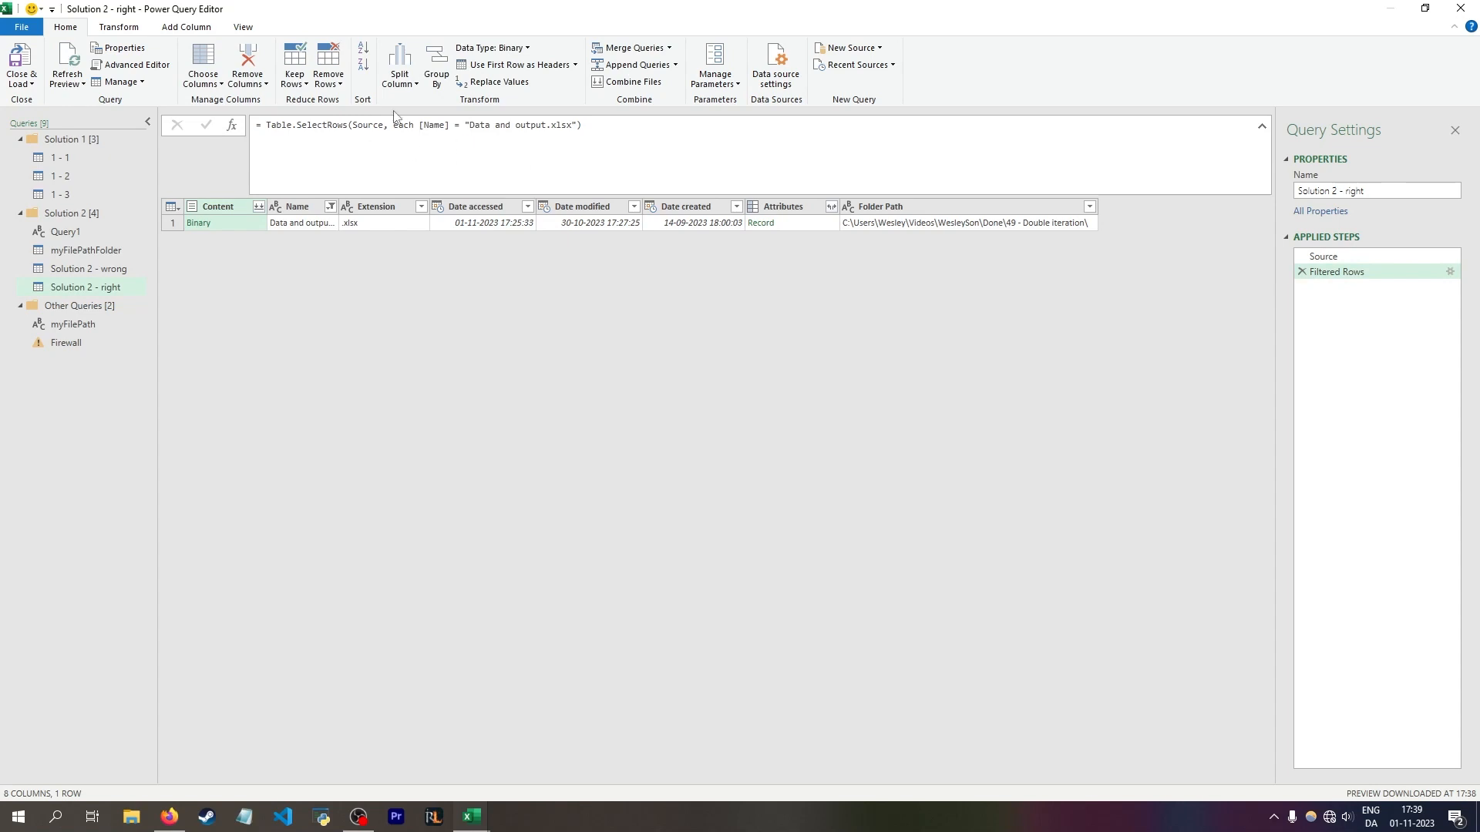
left_click(1302, 271)
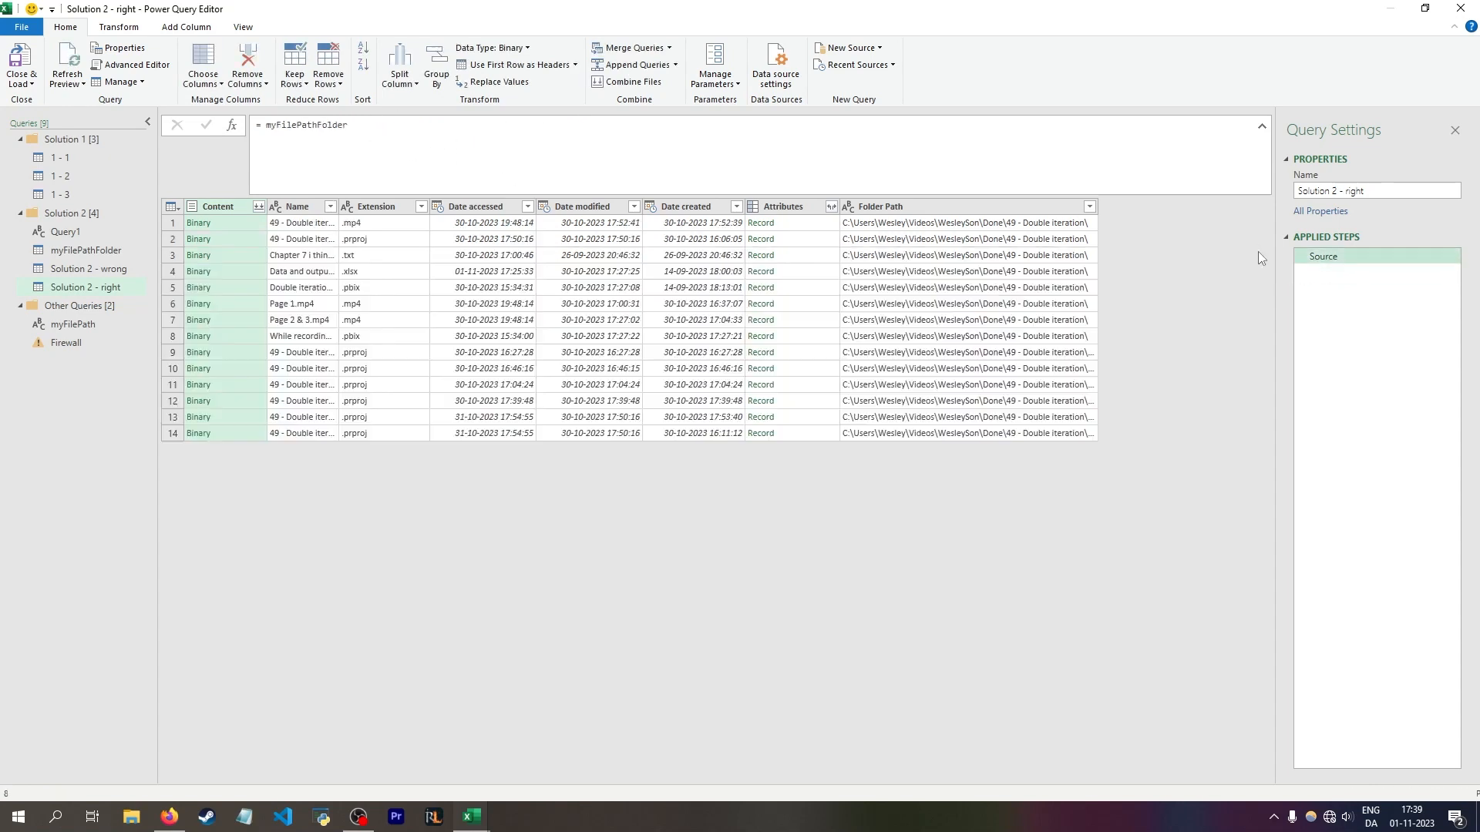
Step: Replace the Source formula with Table.SelectRows(myFilePathFolder, each [Name] = "Data and output.xlsx")
double_click(349, 124)
key("ctrl+v")
key("Return")
double_click(368, 125)
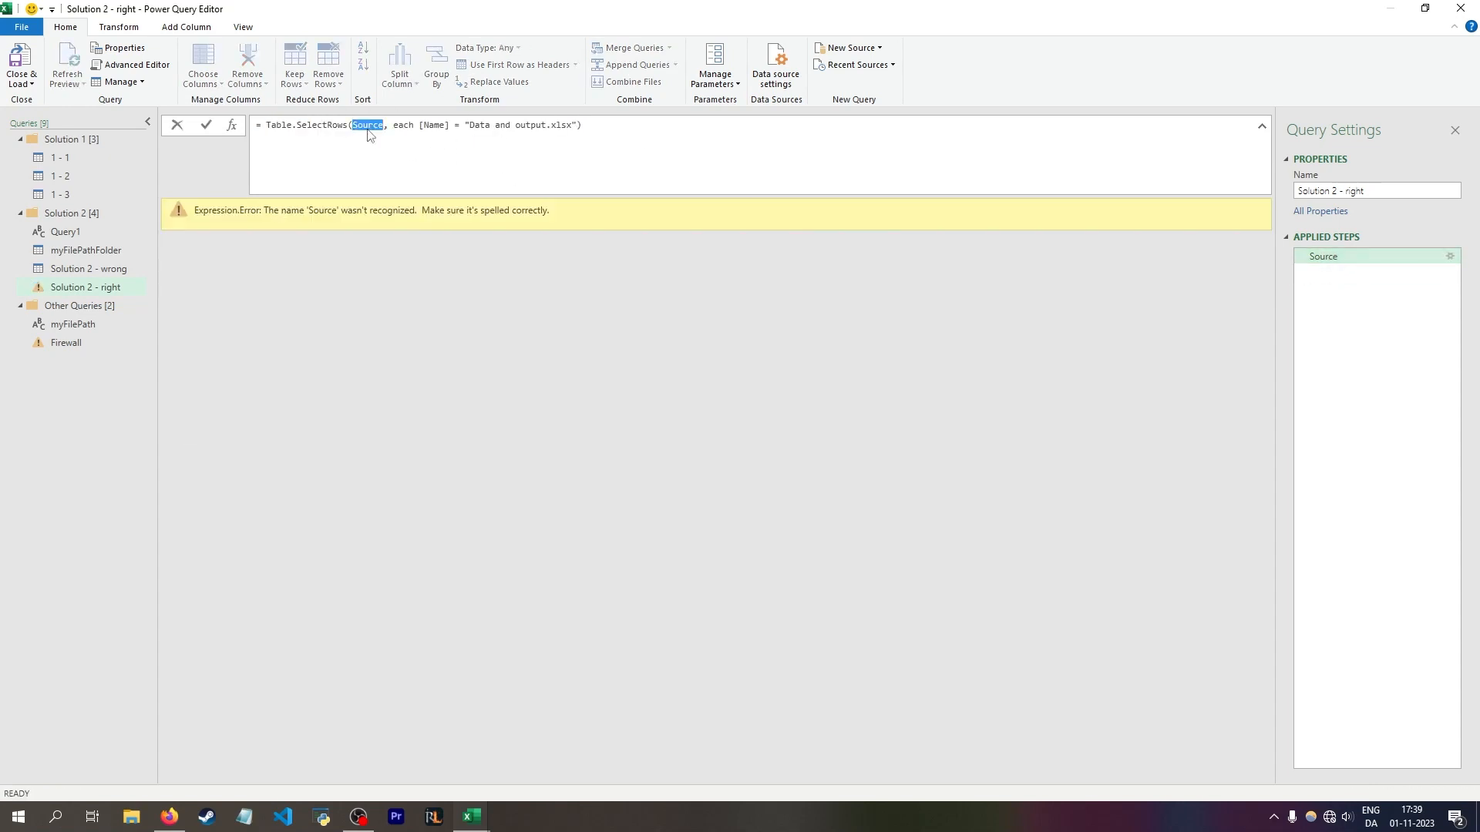
type("myFilePathFolder")
key("Return")
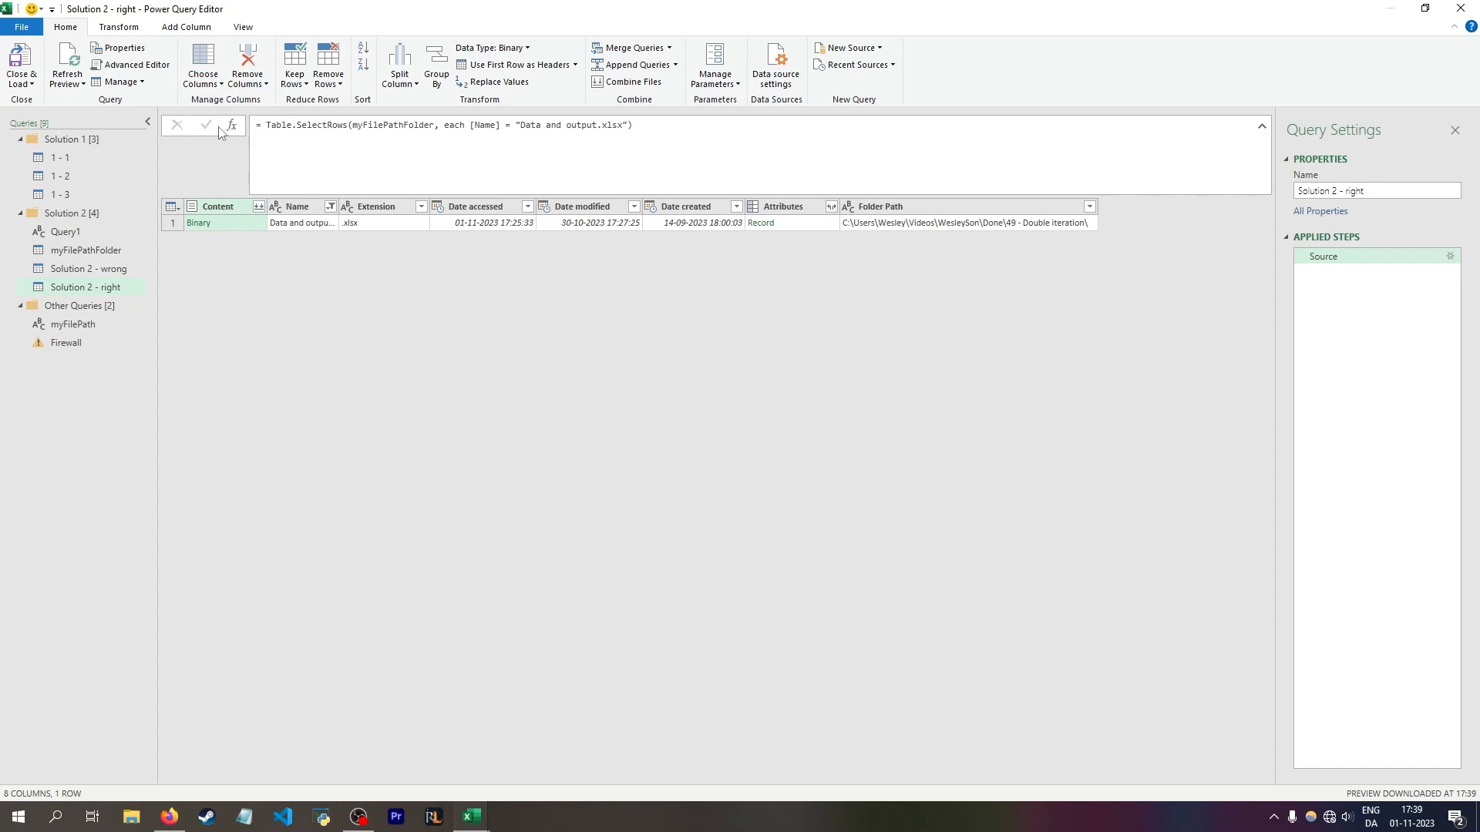
Step: Add a custom step with the formula = Excel.Workbook(Source{0}[Content]) to read the workbook from the first row
left_click(234, 225)
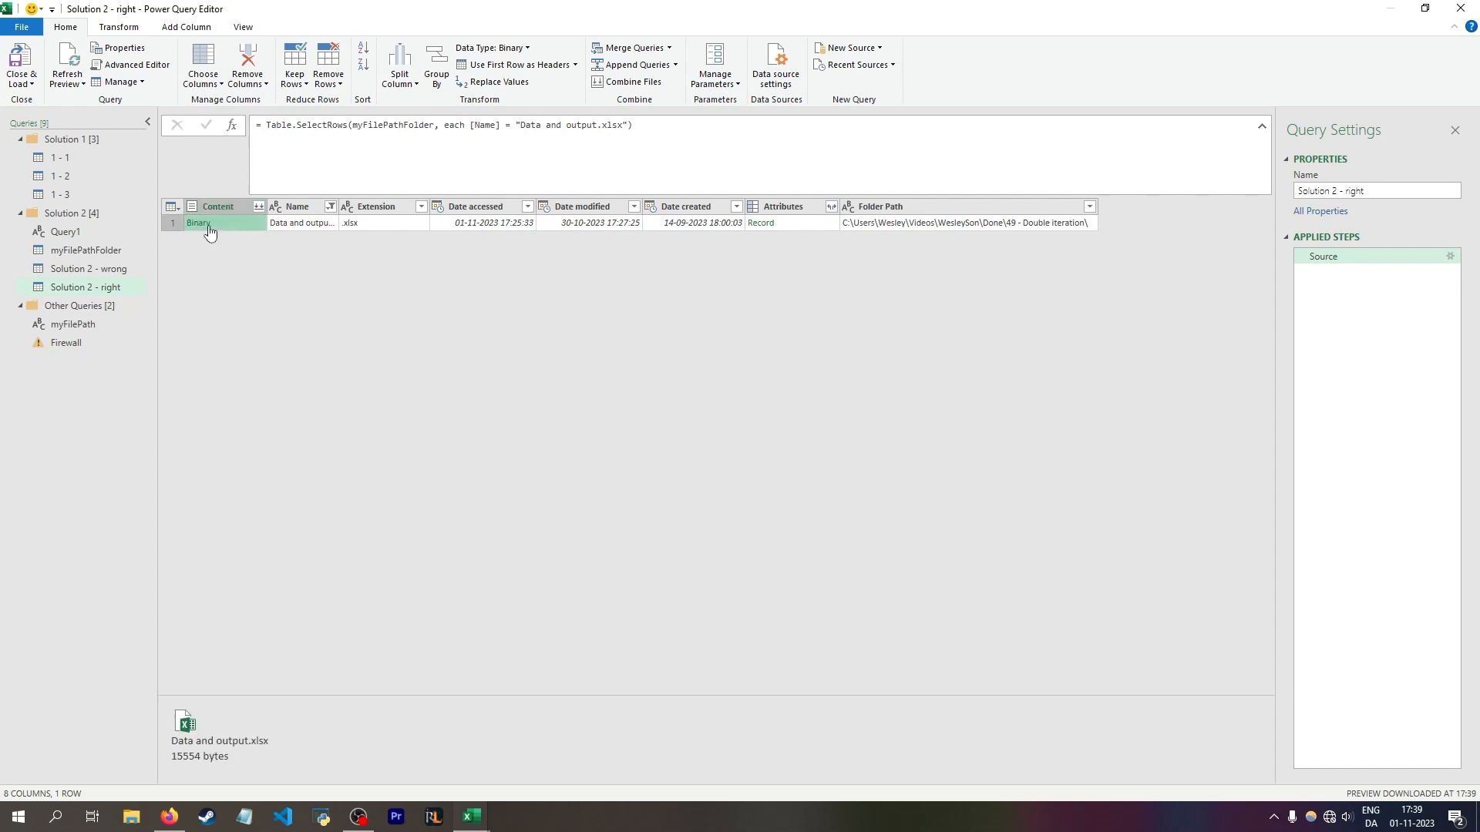
left_click(231, 125)
type("Ex")
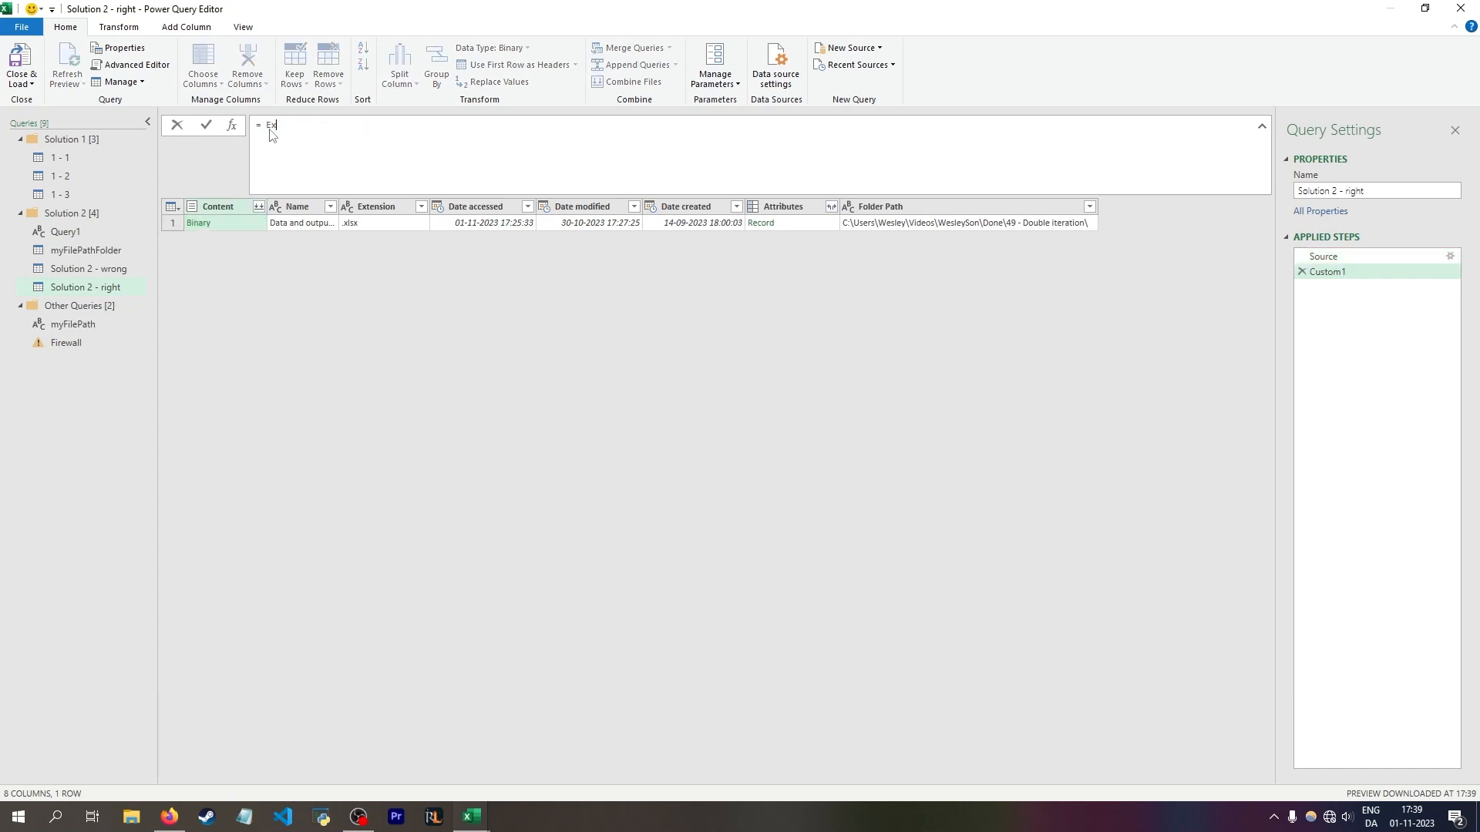
type("cel.Workbook(")
left_click(877, 48)
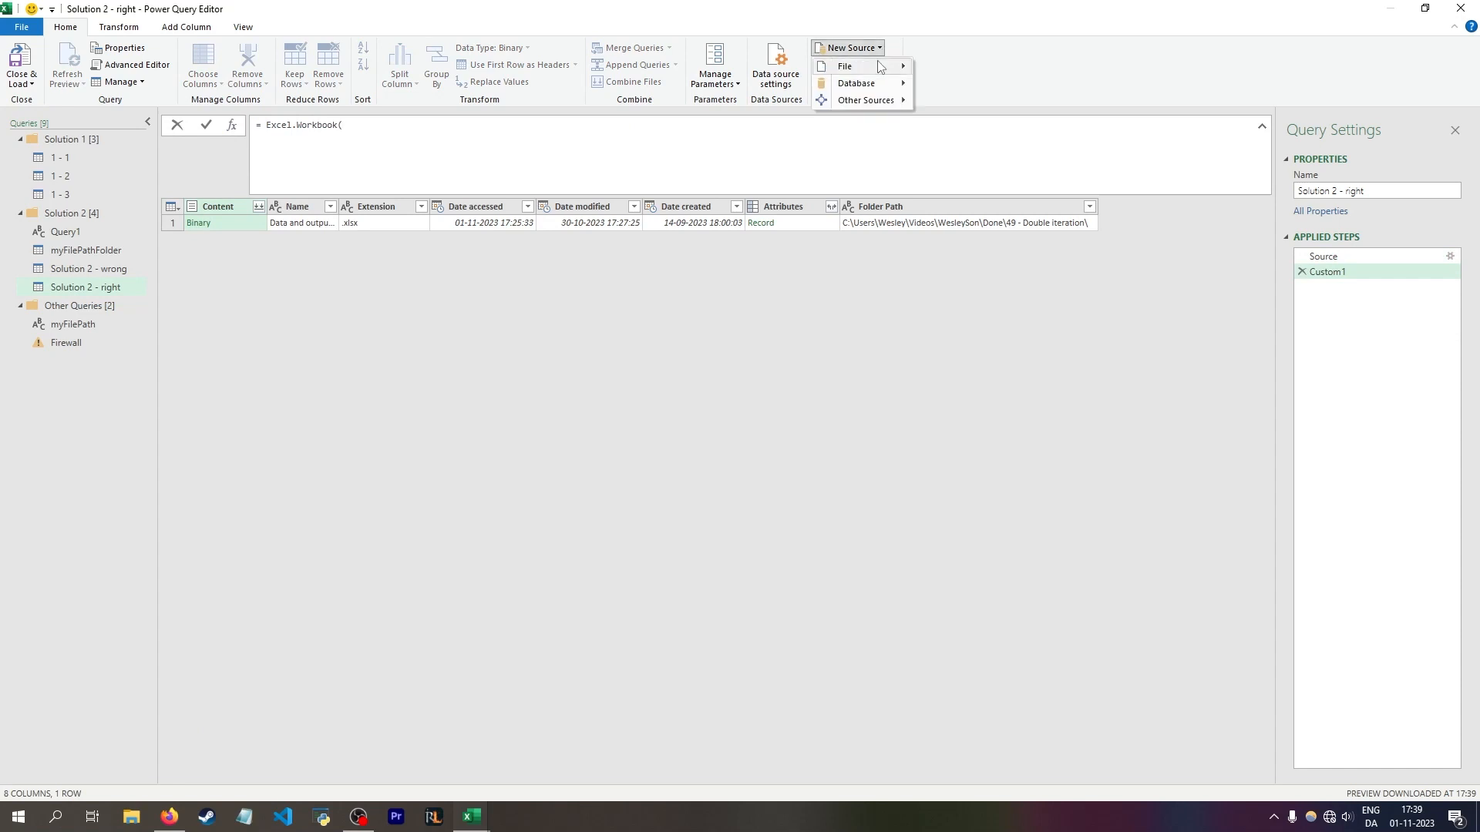
mouse_move(913, 66)
left_click(380, 135)
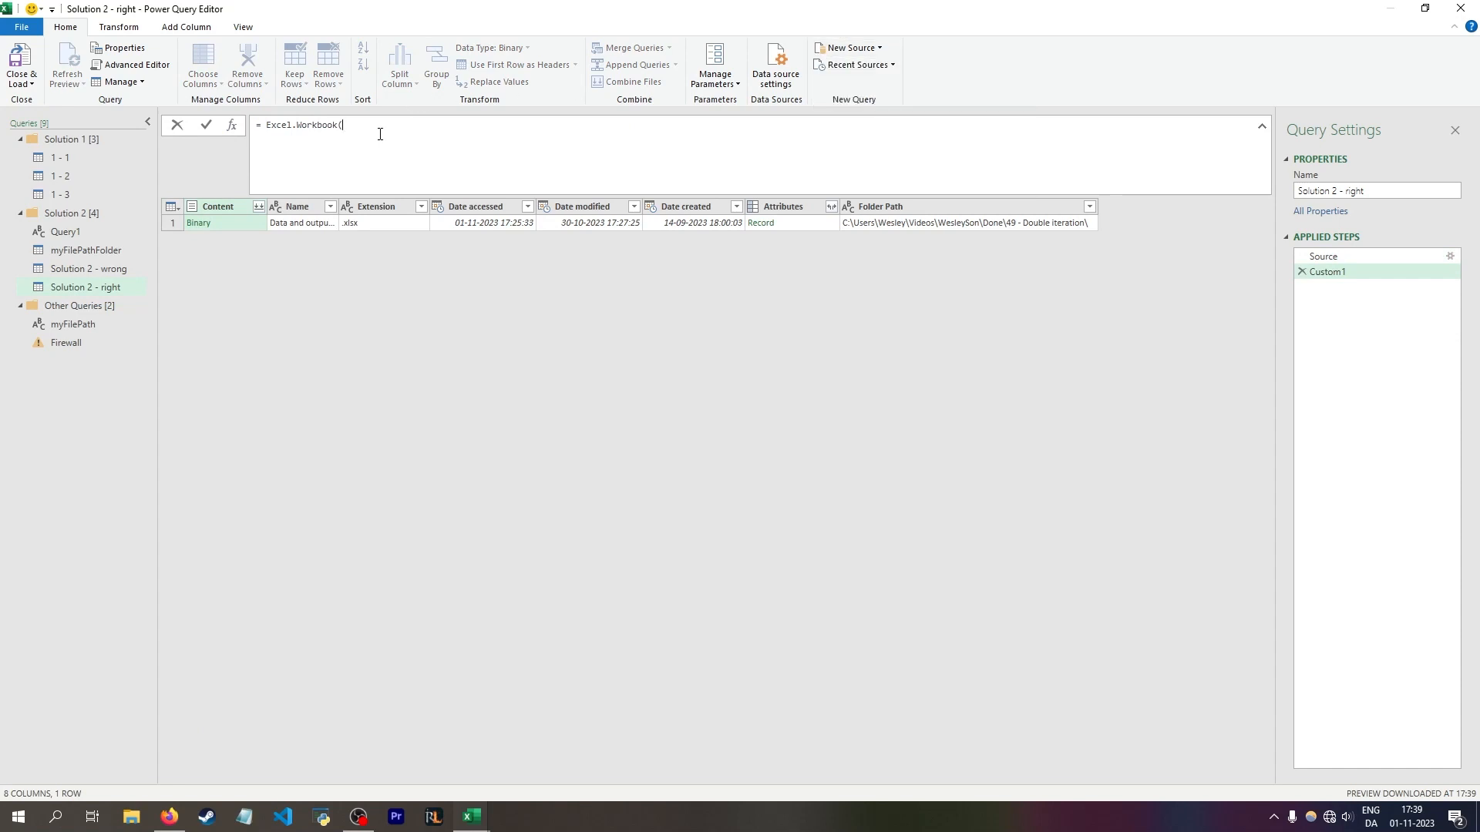
type("Source")
left_click(378, 125)
key("BackSpace")
type("{0}[Content])")
key("Return")
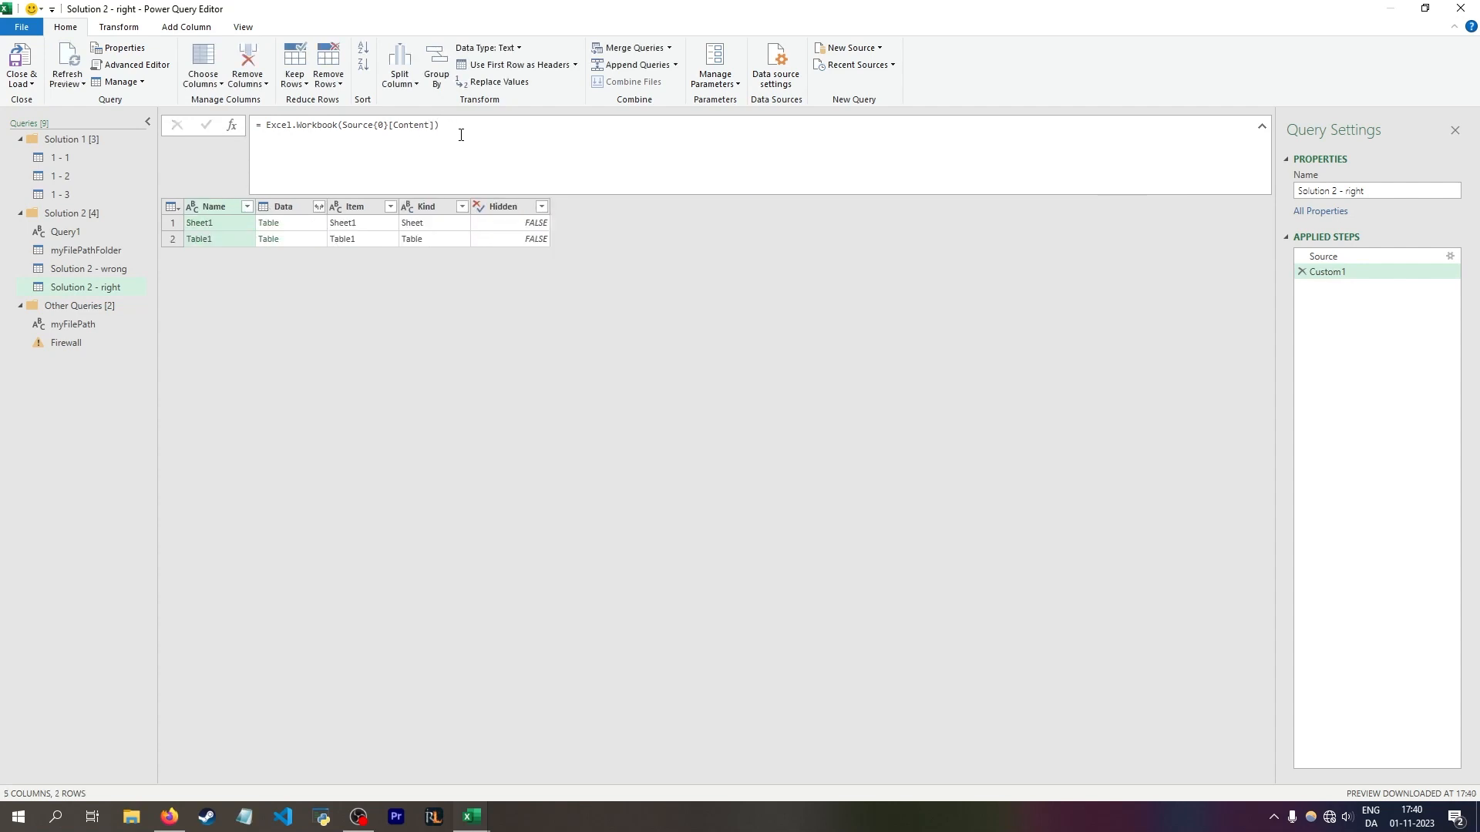
Step: Preview the file in the Content cell of the Source step in Solution 2 - right
left_click(1314, 256)
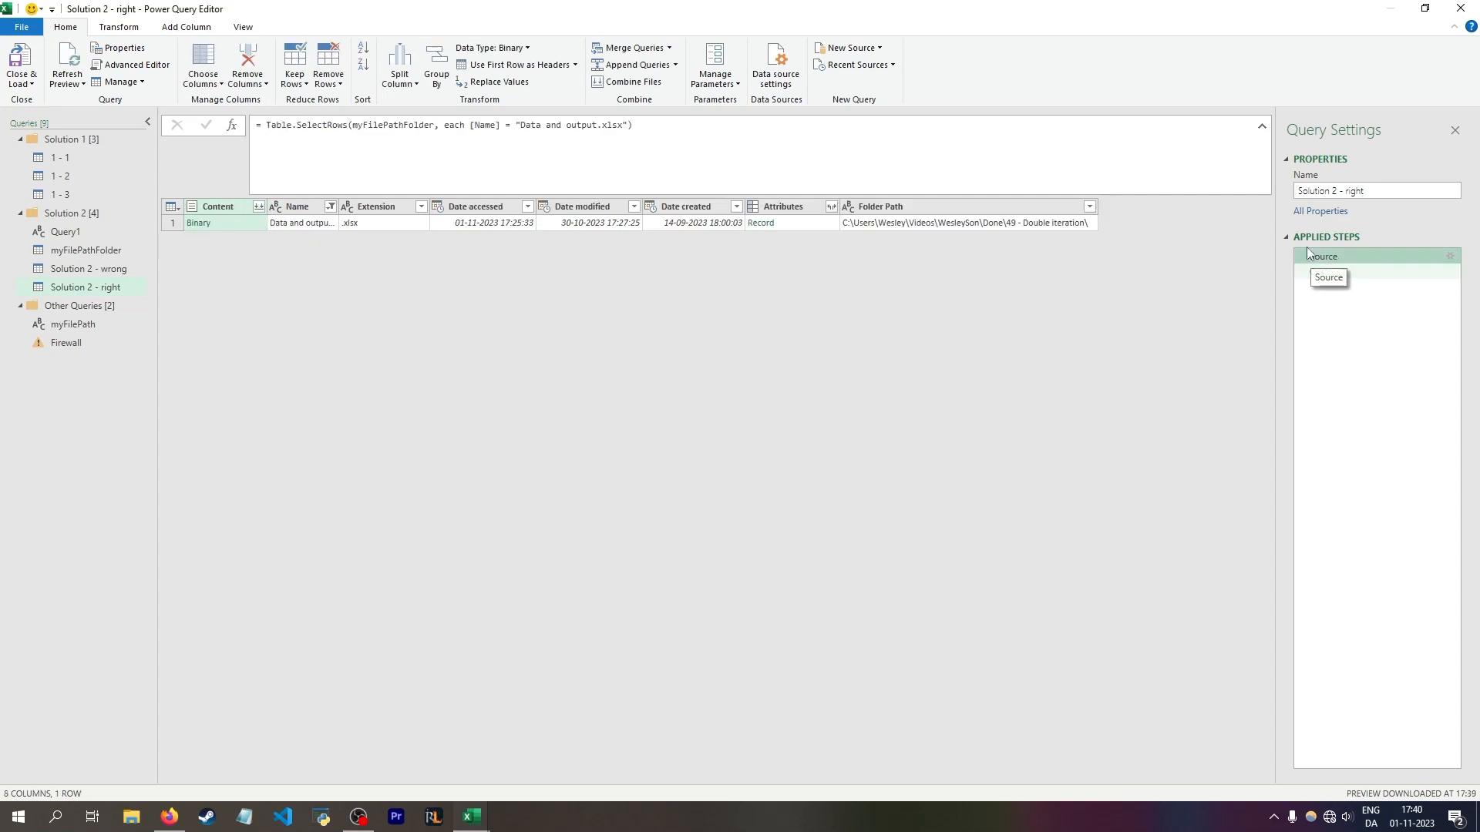
left_click(250, 222)
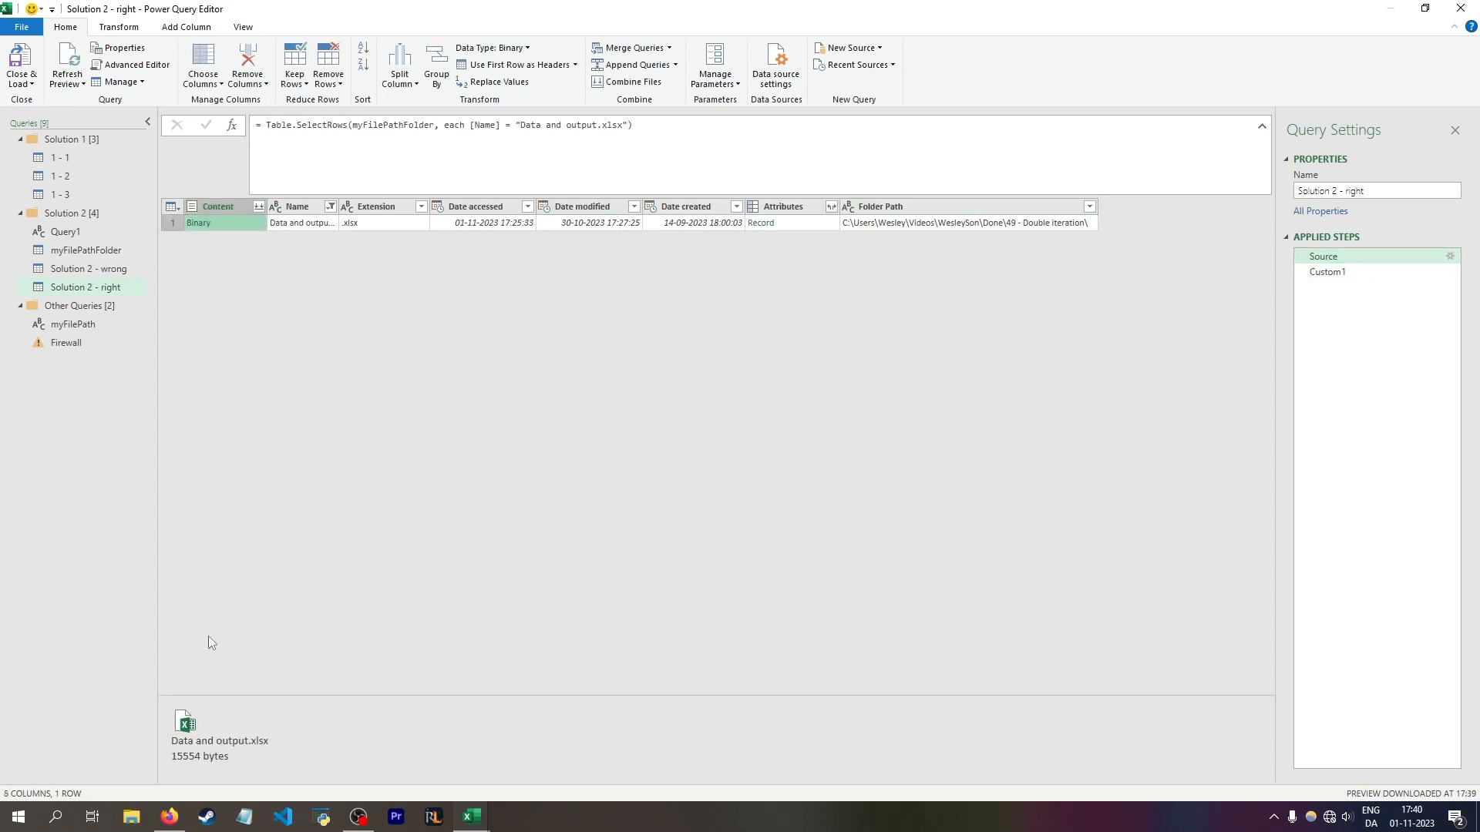
double_click(201, 726)
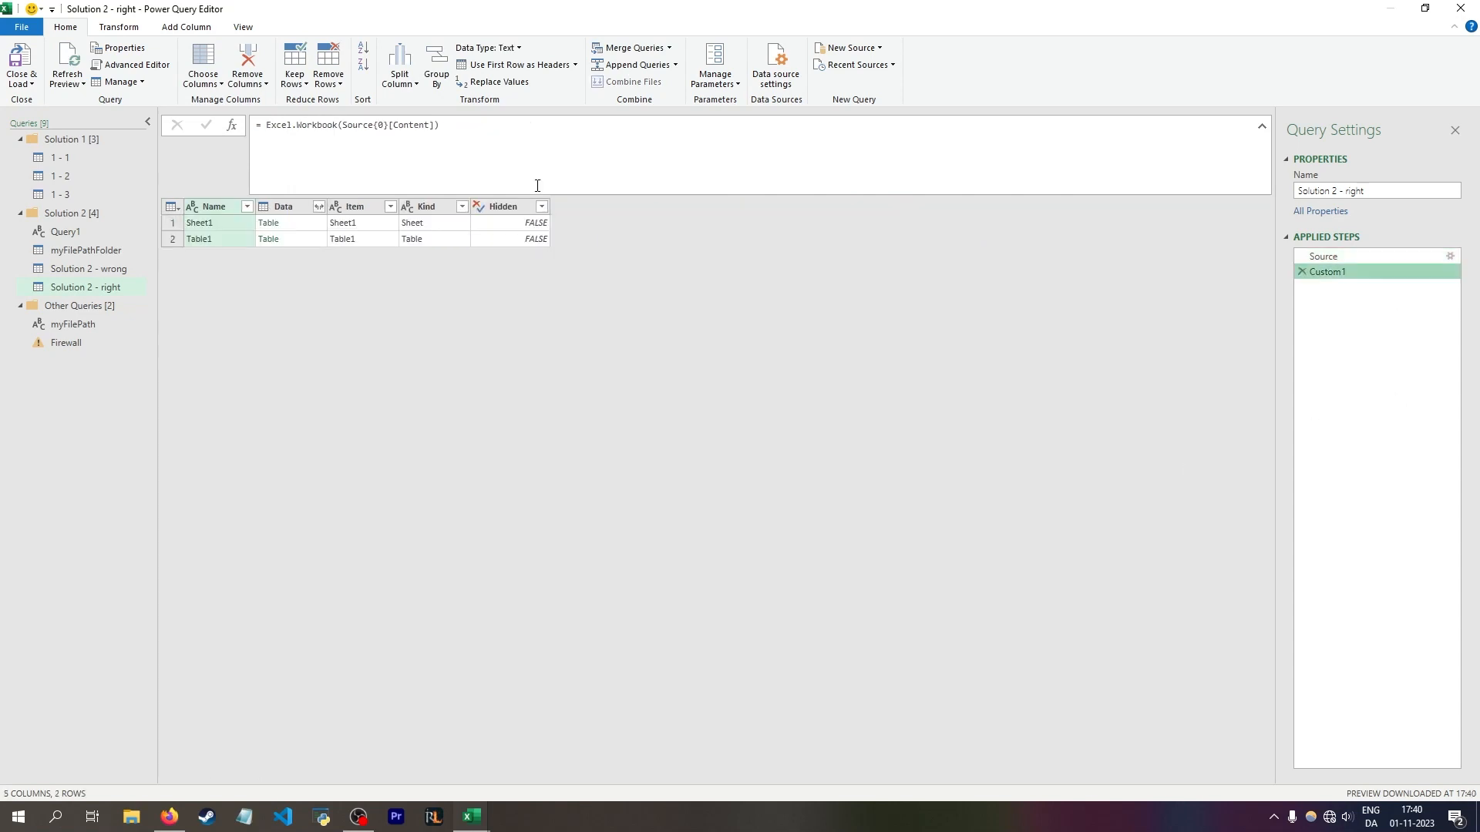
Step: Review the Source and Navigation steps of query 1 - 1 for comparison
left_click(79, 157)
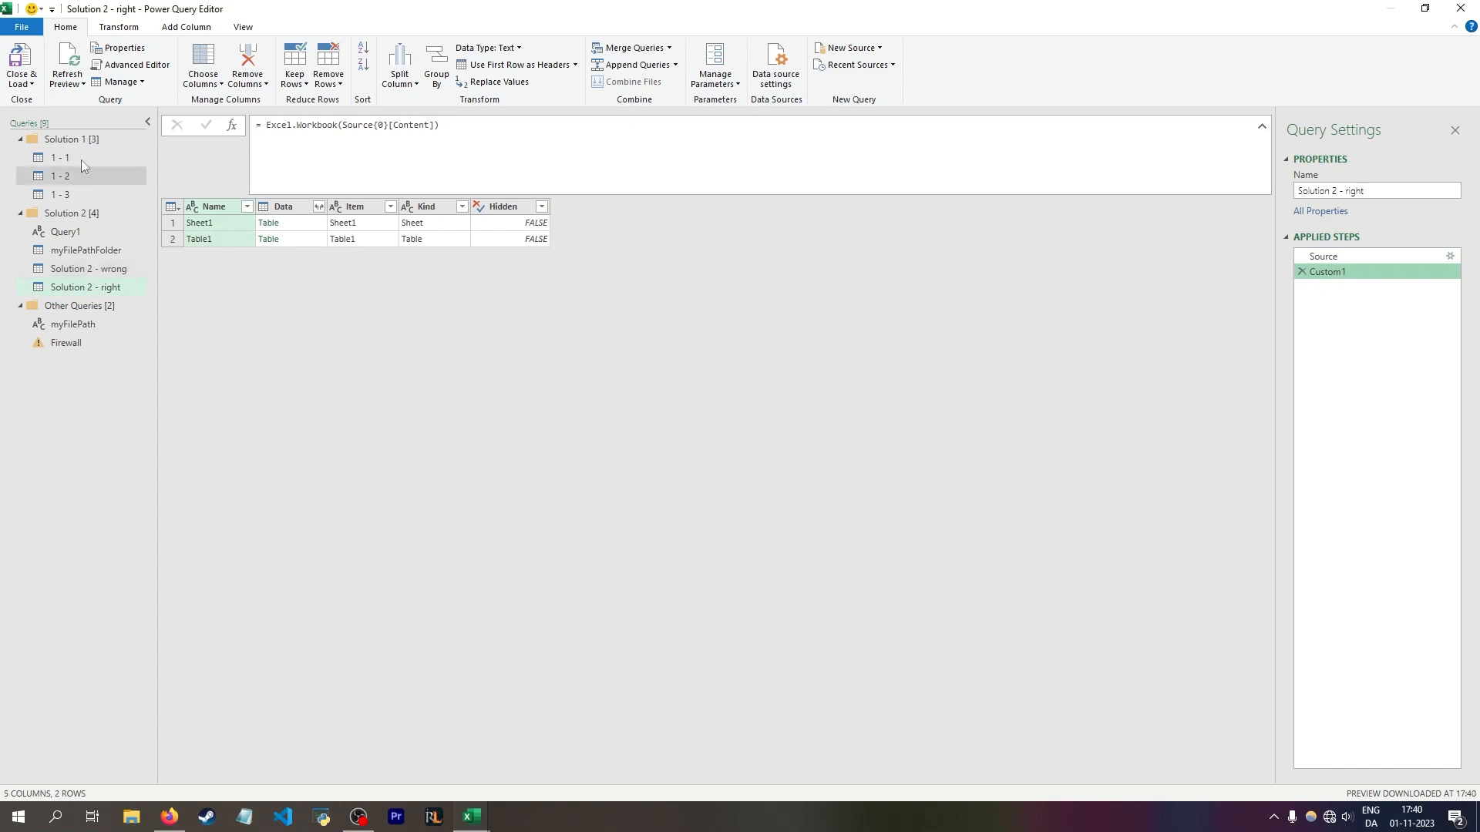
left_click(1344, 257)
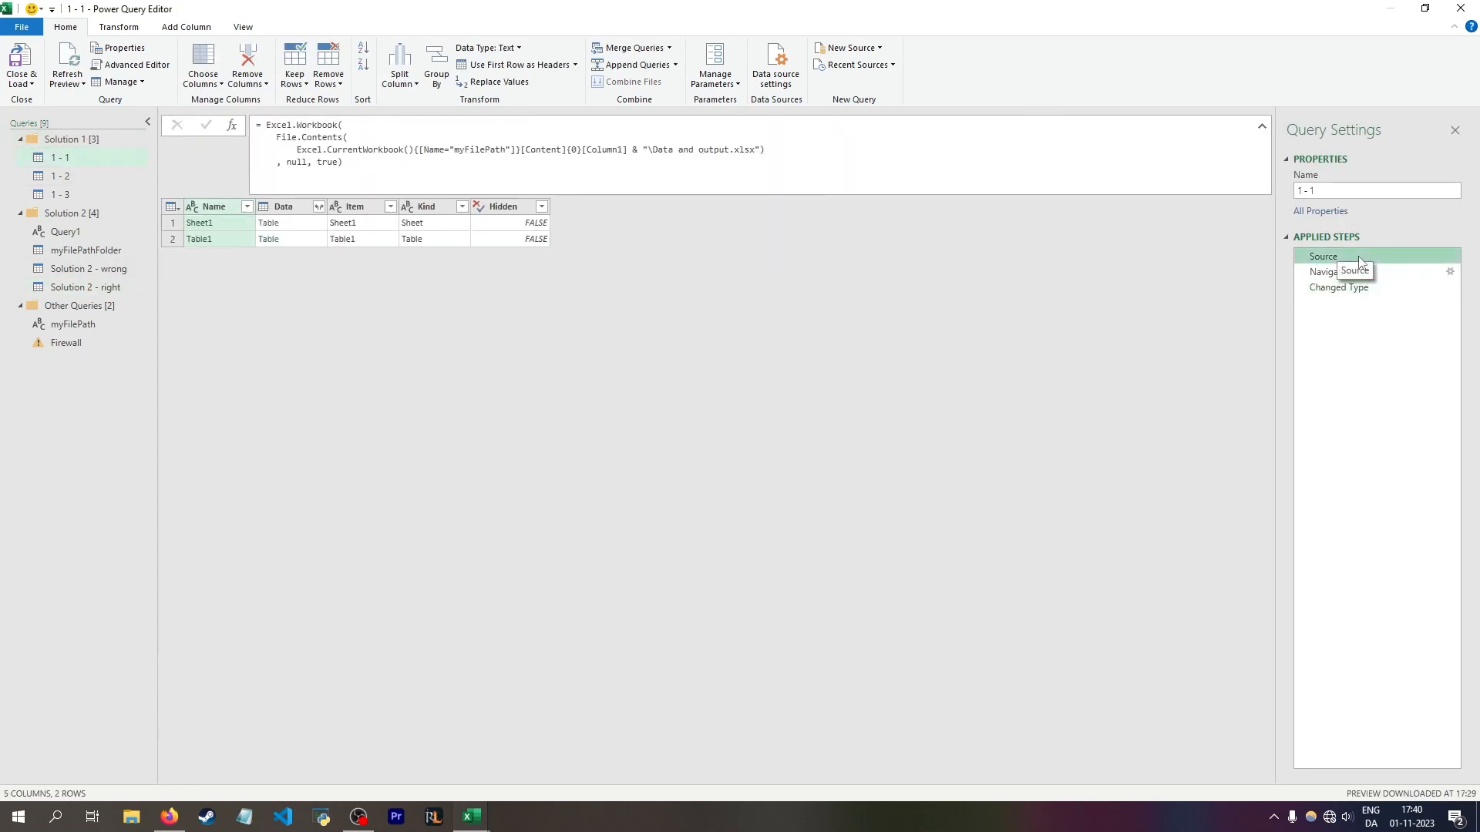
left_click(1337, 272)
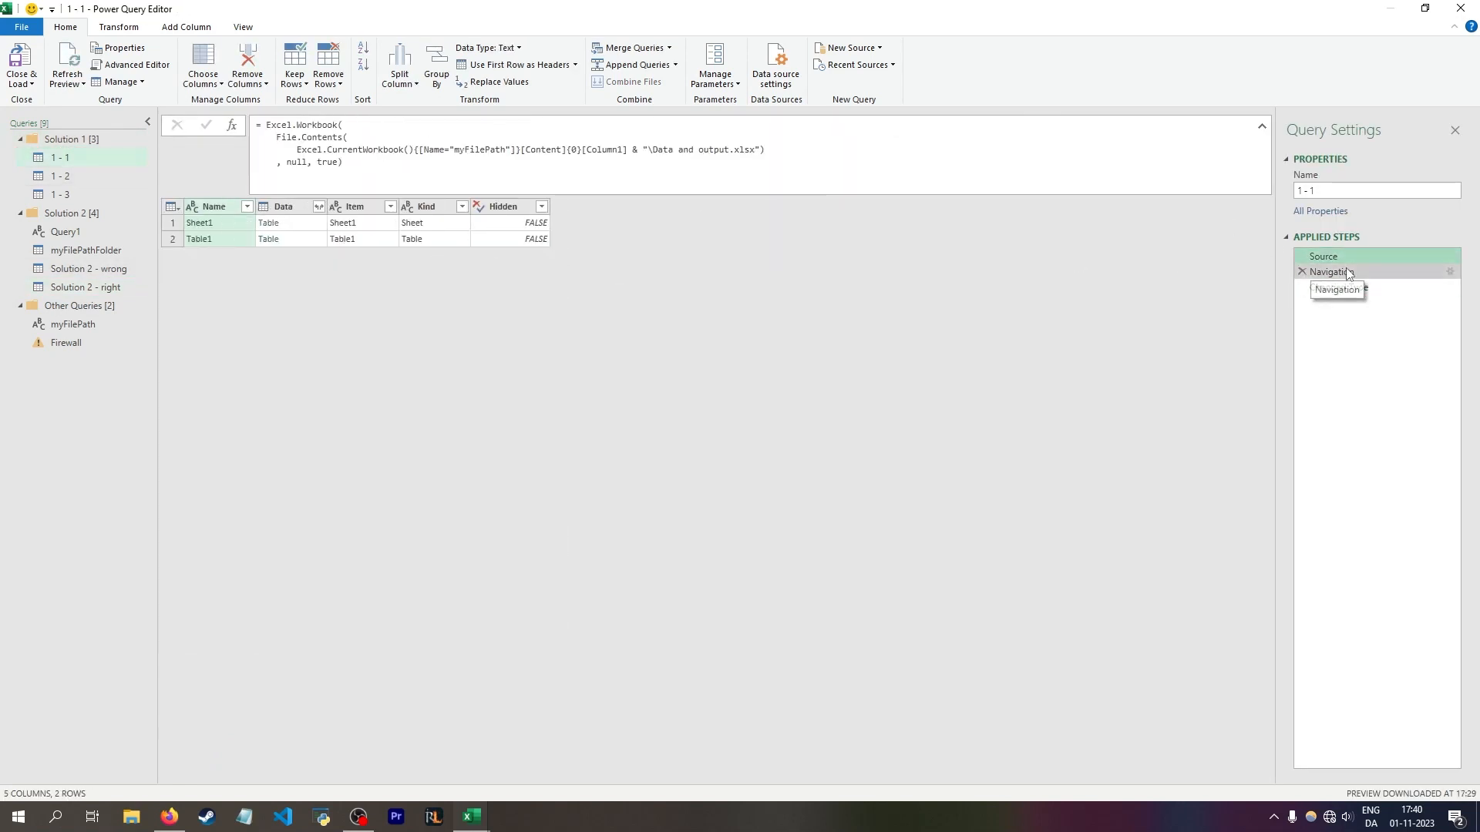
Step: In Solution 2 - right, drill into the Data table of the Table1 row of the workbook contents
left_click(85, 287)
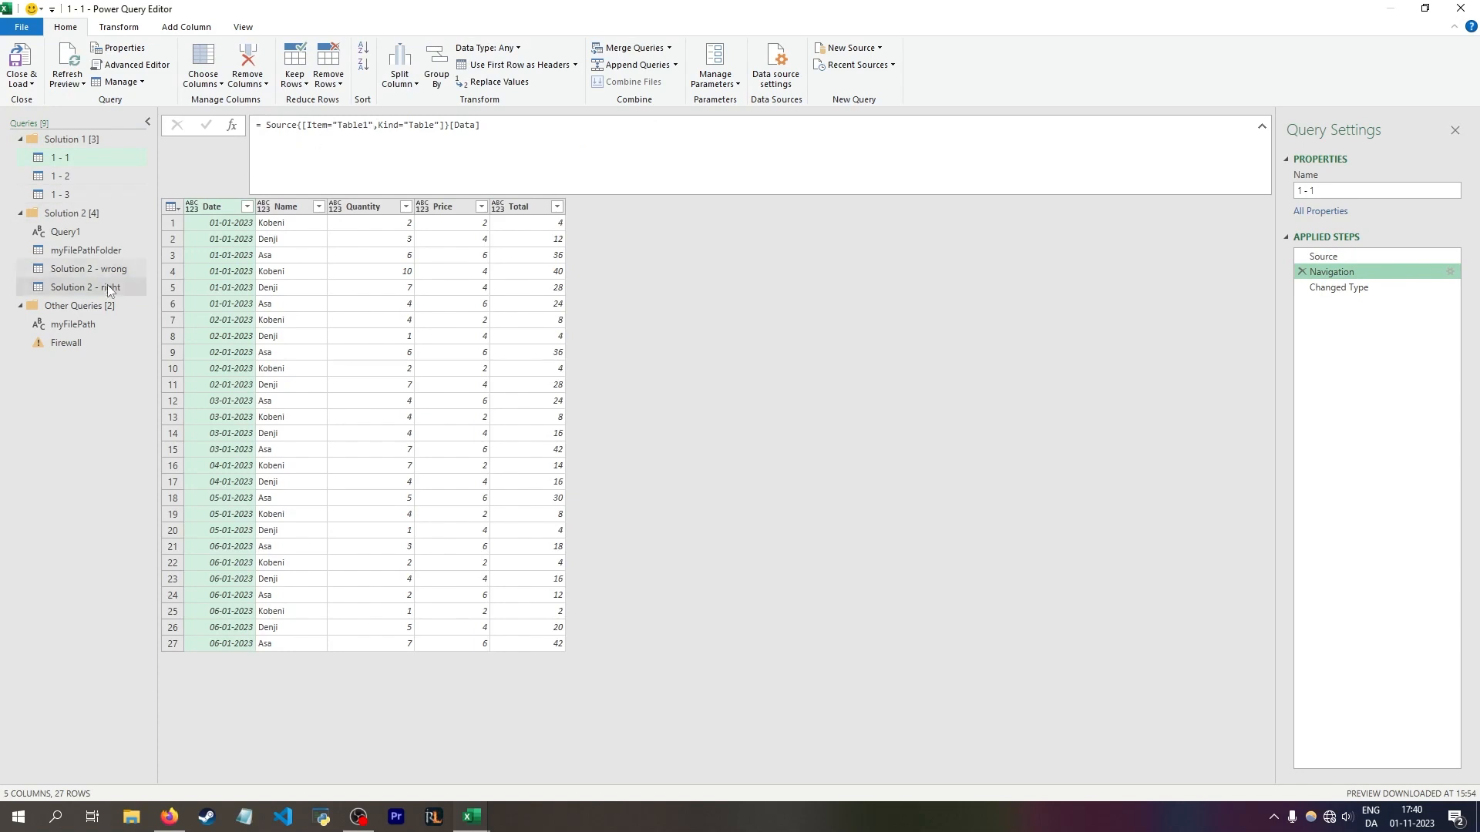
left_click(285, 241)
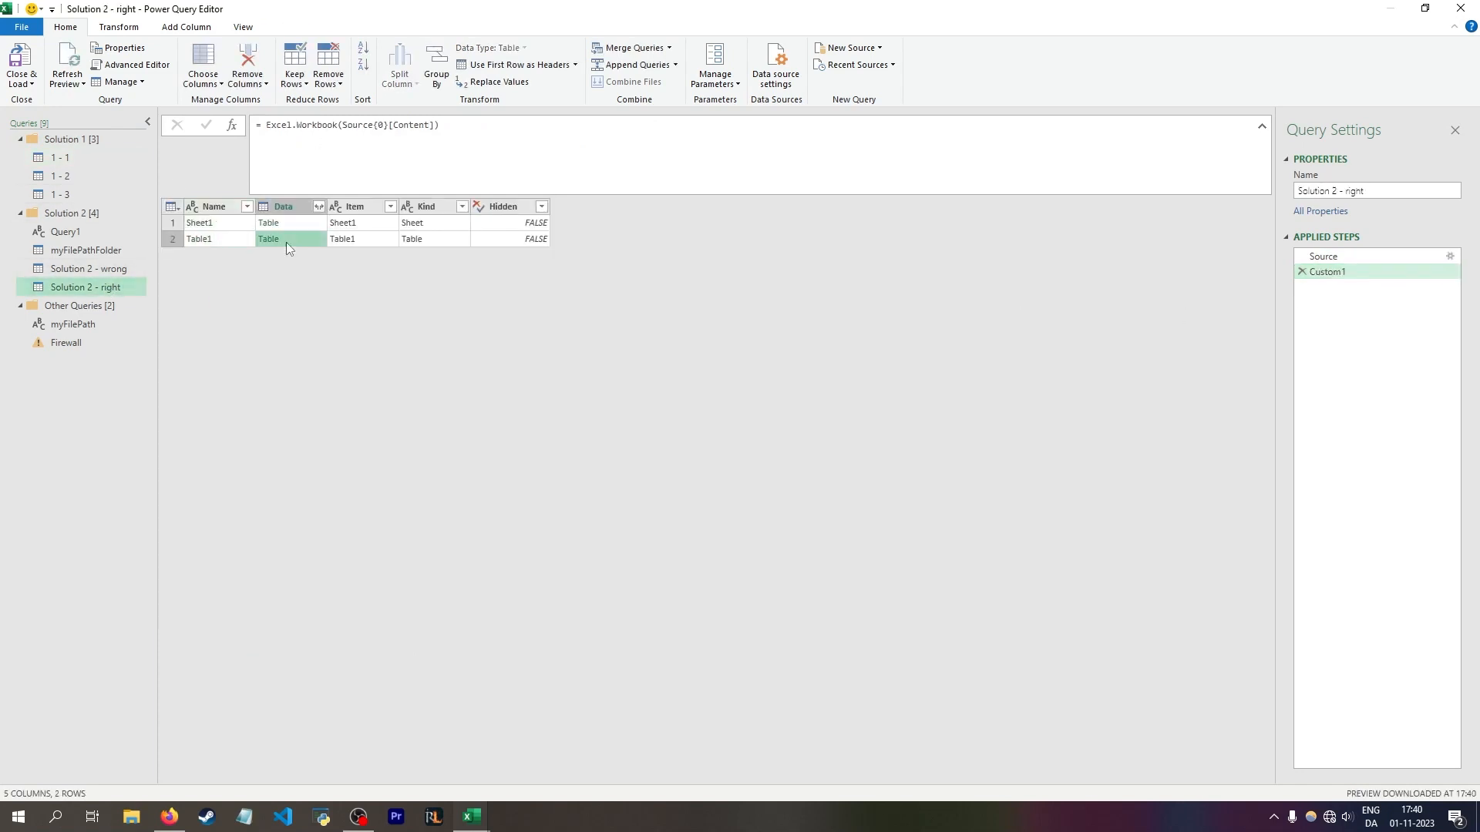
left_click(270, 239)
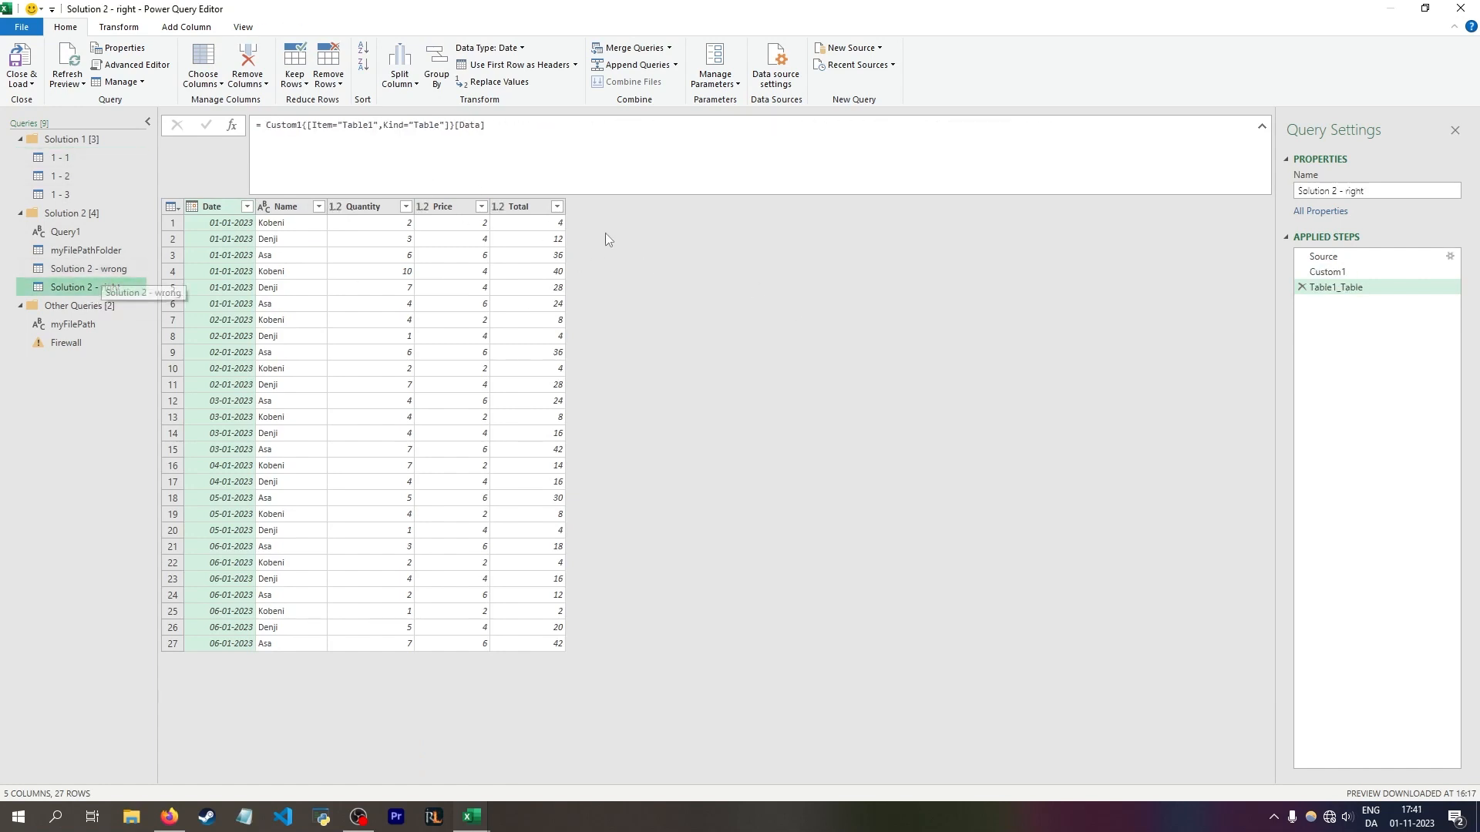
Step: Compare the folder path from the standalone myFilePath query with the myFilePath step inside query 1 - 2
left_click(92, 182)
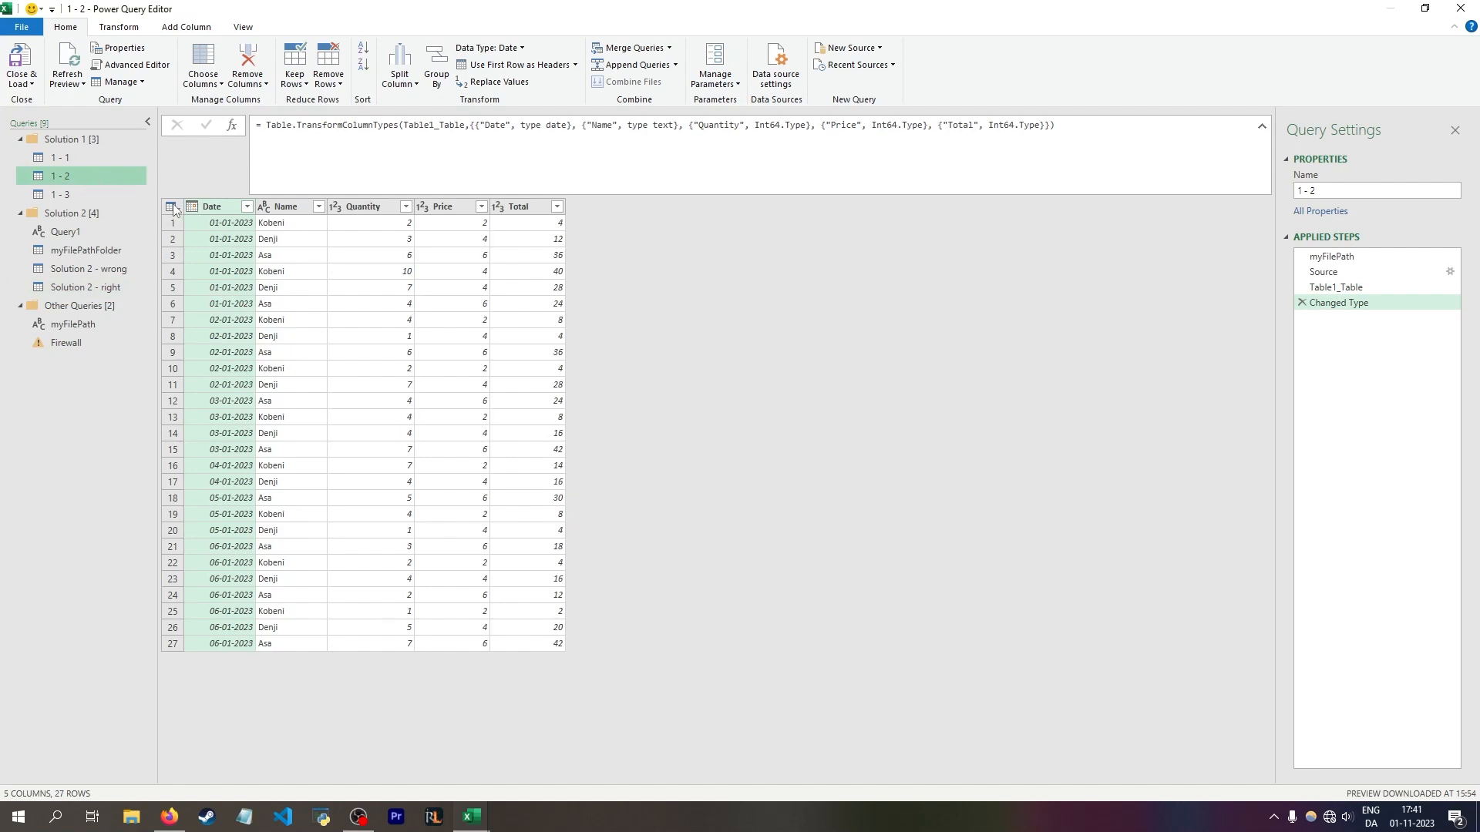
left_click(85, 327)
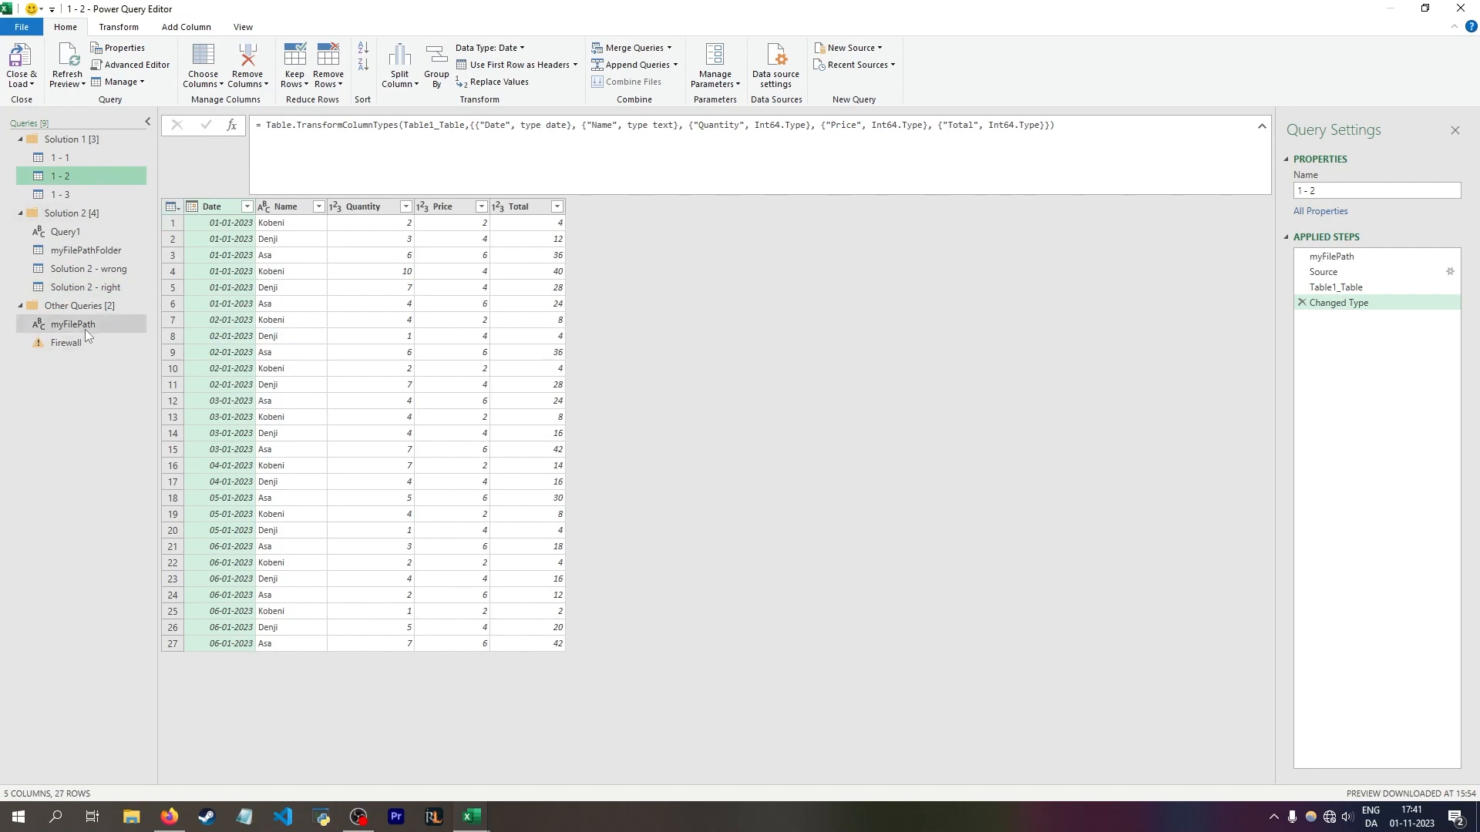
left_click_drag(439, 211, 197, 219)
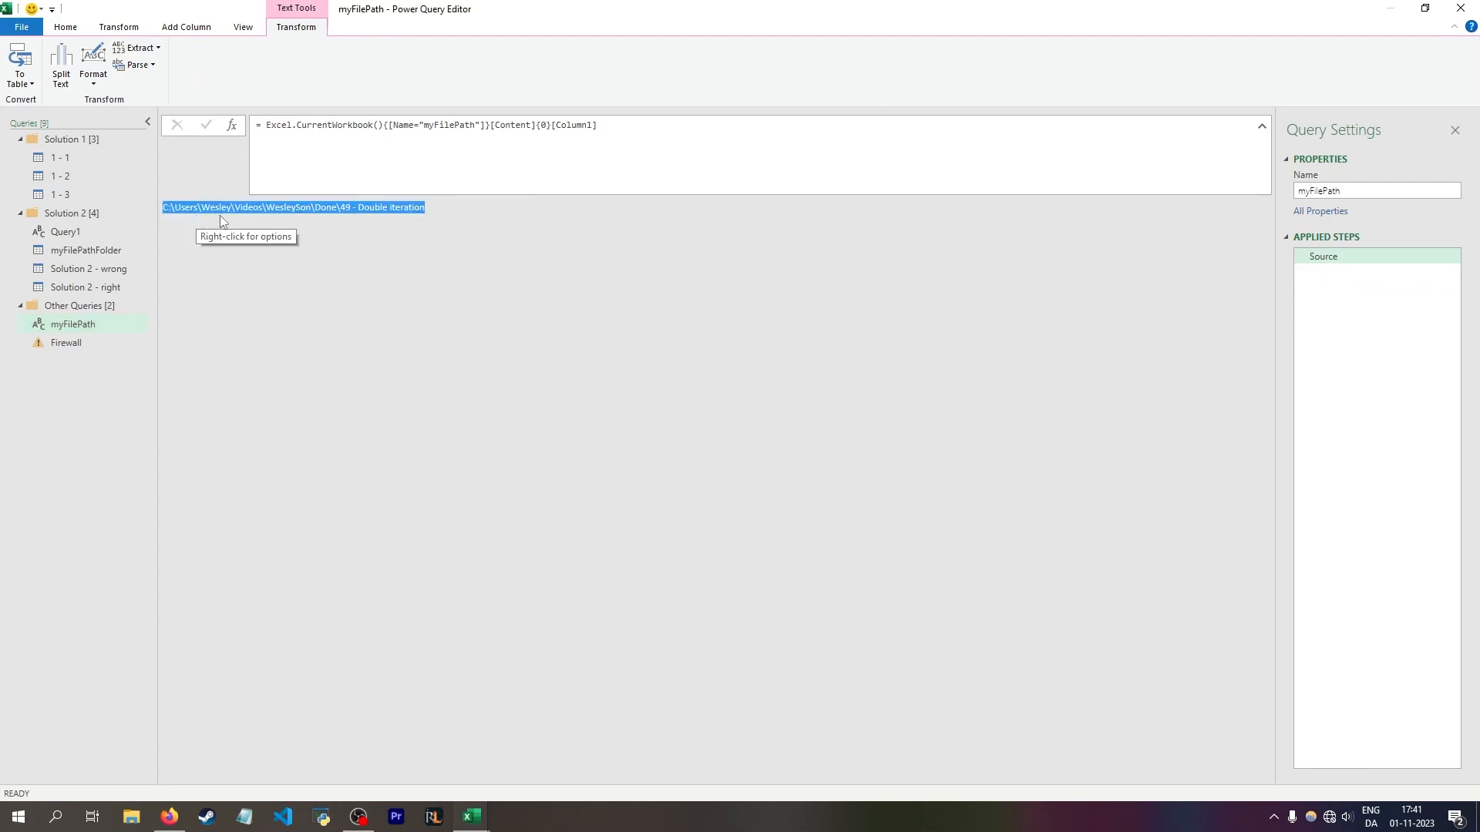
left_click(66, 176)
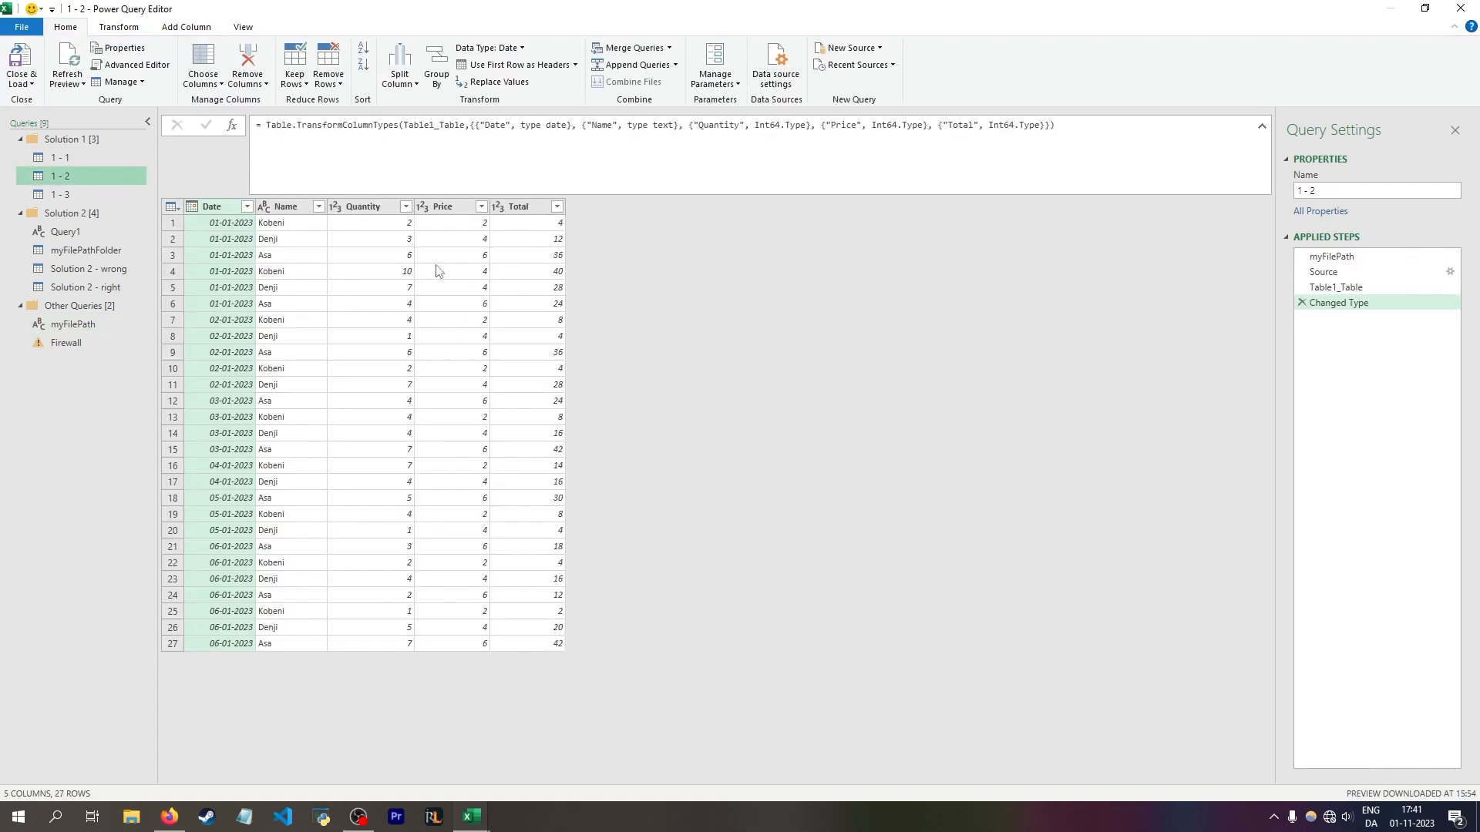
left_click(1375, 255)
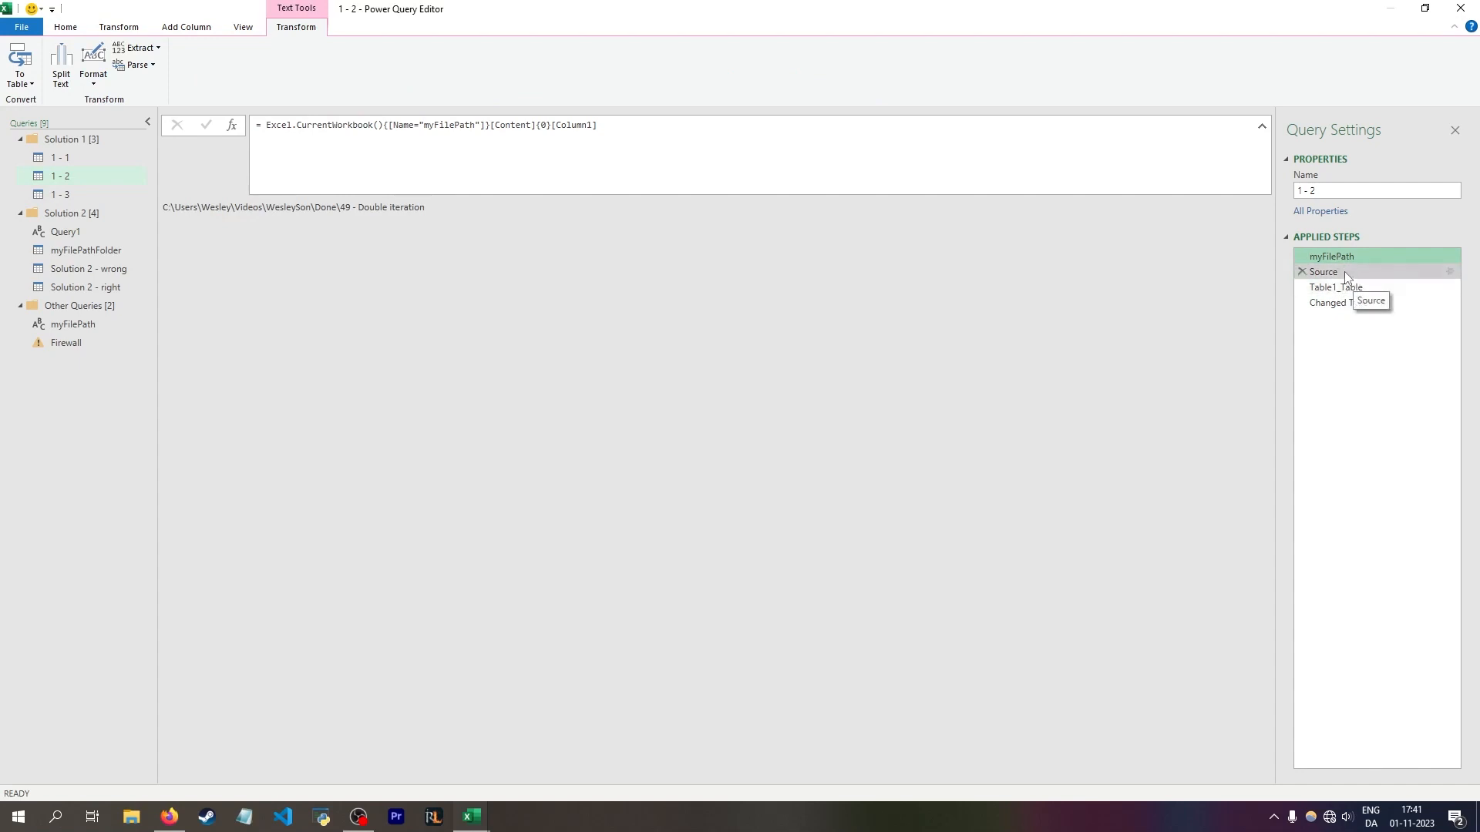
left_click_drag(469, 214, 191, 207)
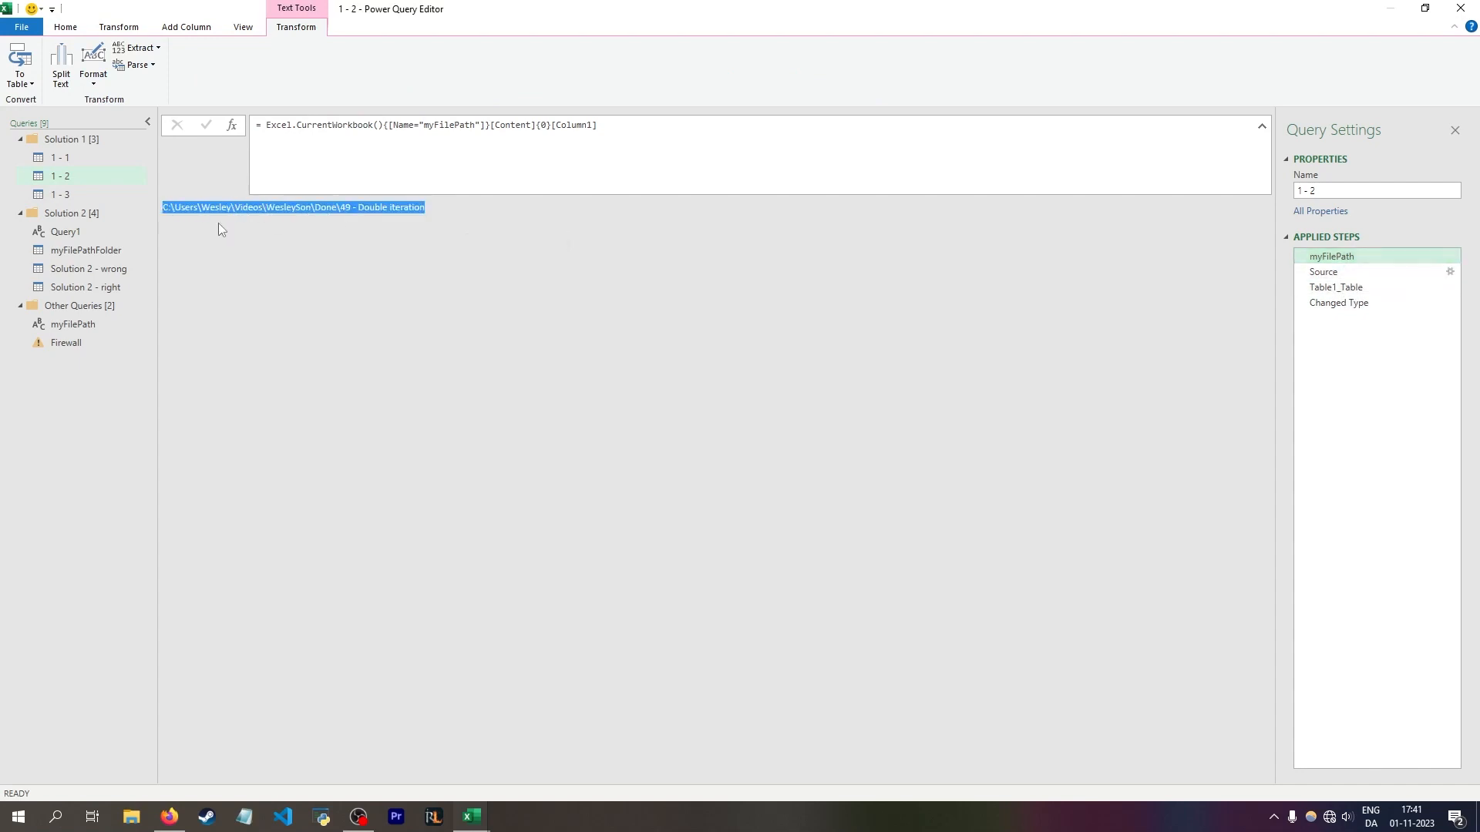
left_click(293, 218)
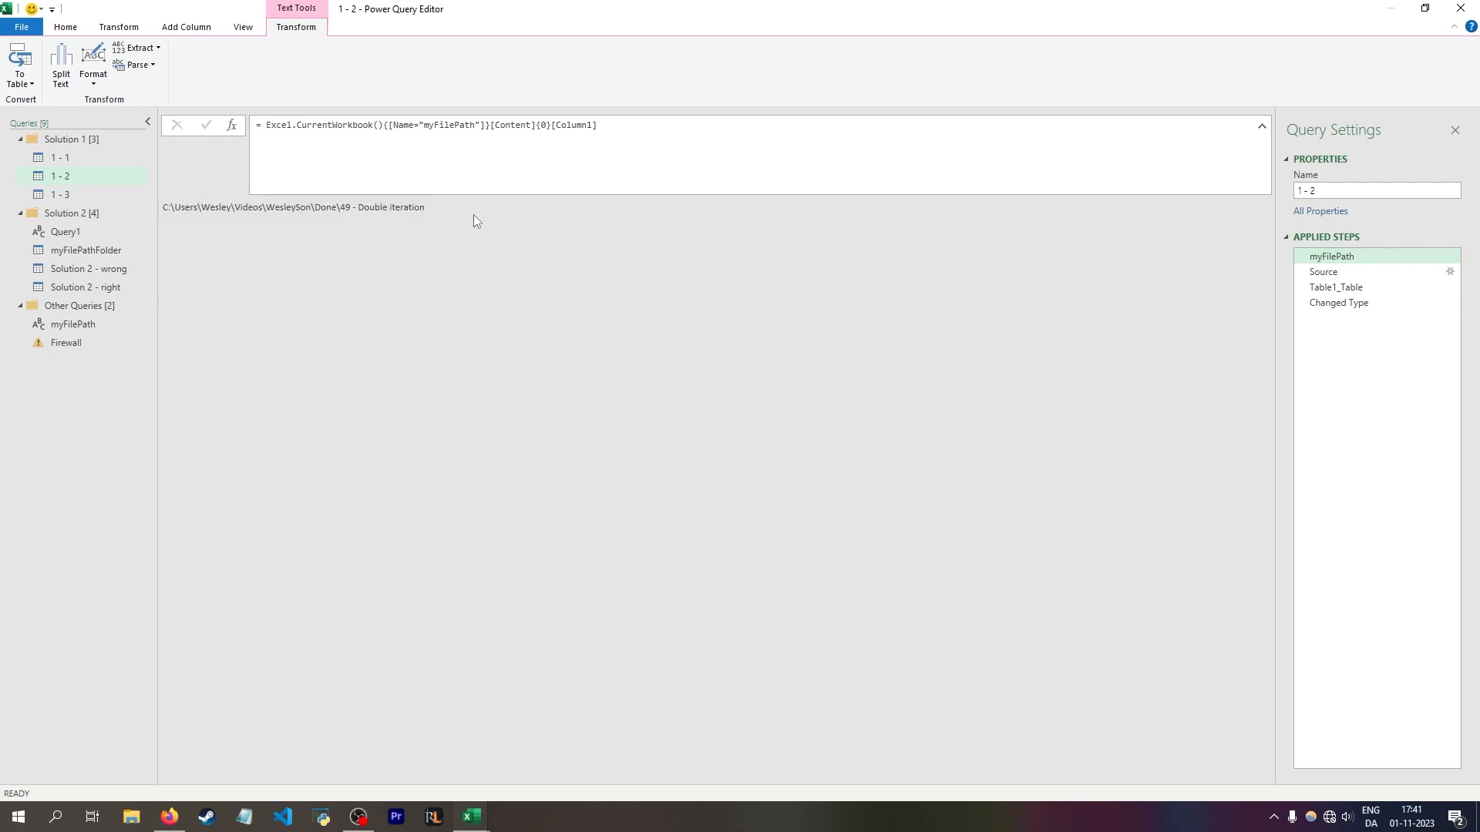
left_click_drag(474, 215, 163, 210)
Step: Examine how the Source step of query 1 - 2 combines myFilePath with "\Data and output.xlsx", checking the path cell in the worksheet
left_click(1371, 272)
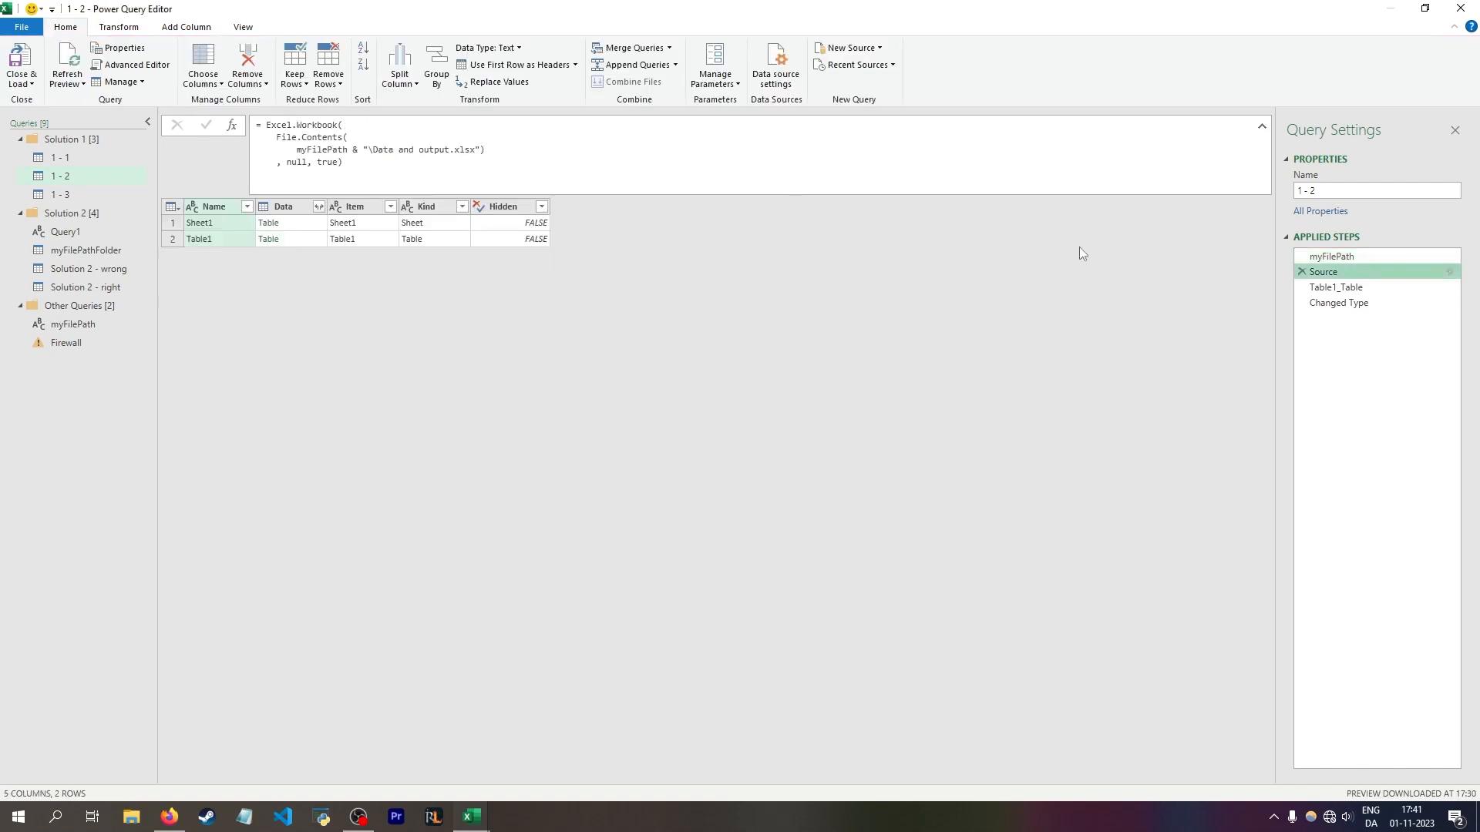
left_click_drag(297, 149, 476, 150)
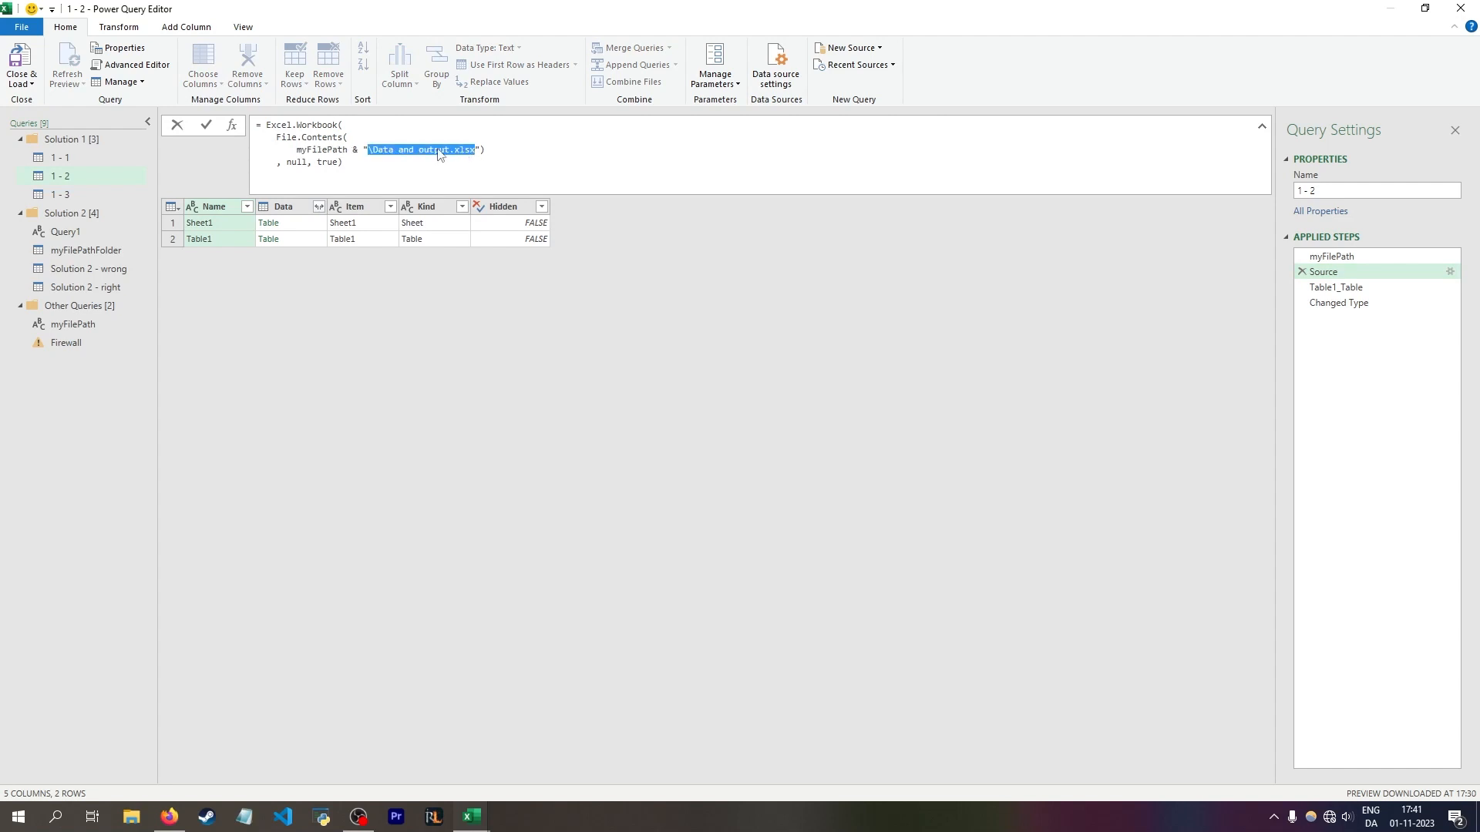
left_click(783, 292)
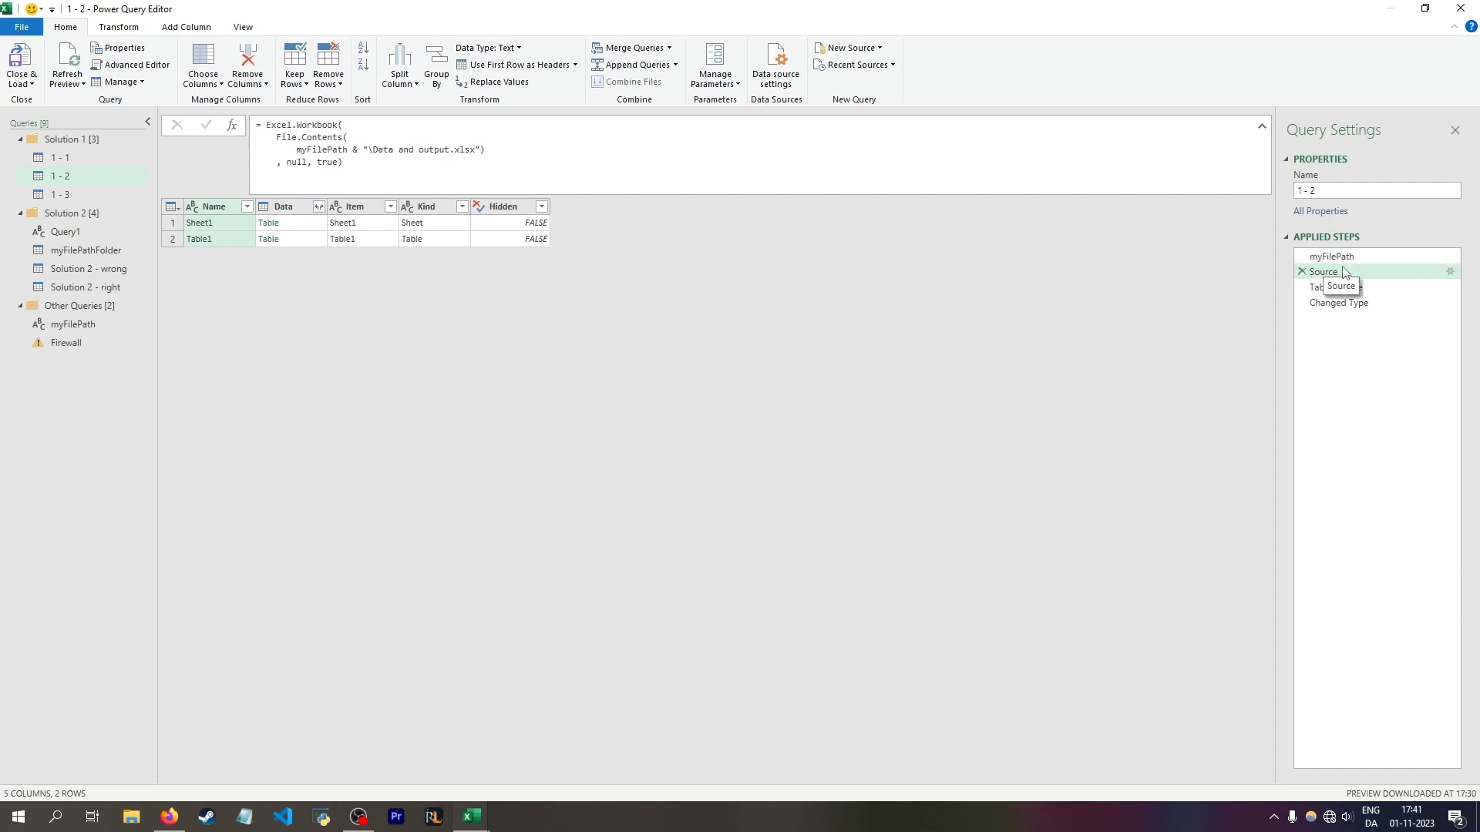
left_click_drag(378, 146, 476, 150)
left_click_drag(296, 150, 355, 145)
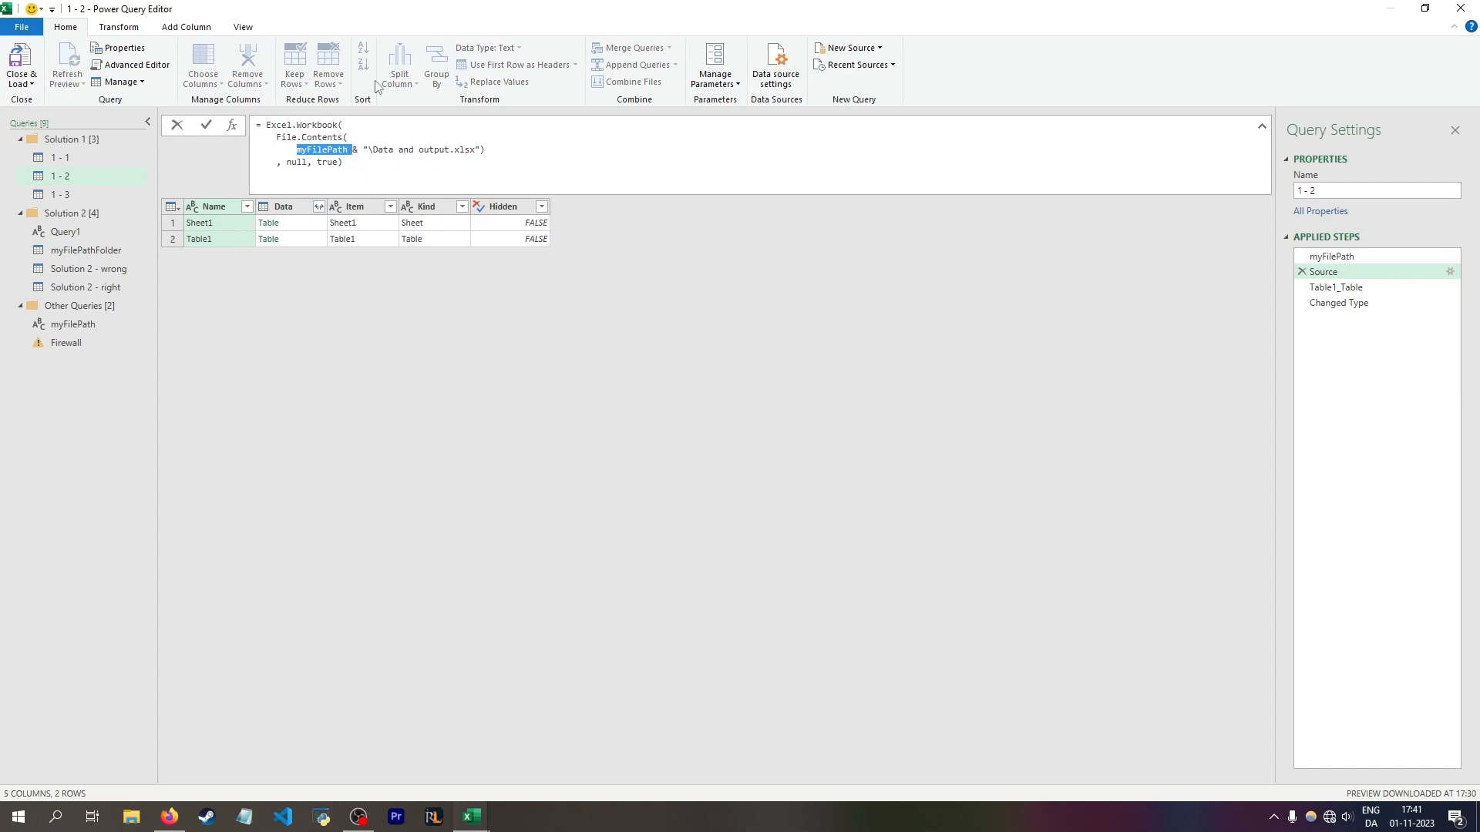
left_click_drag(378, 12, 372, 254)
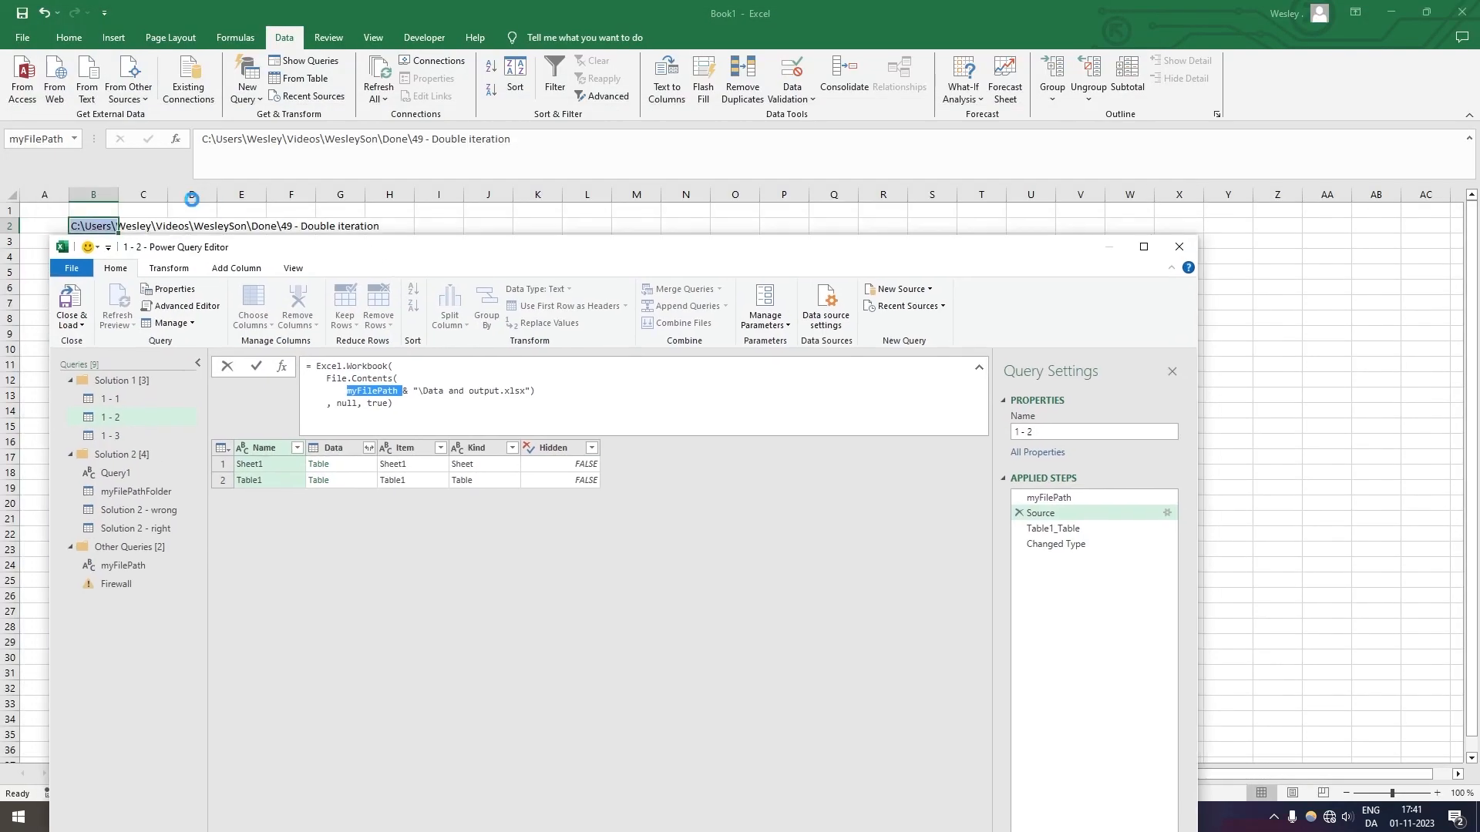
double_click(372, 255)
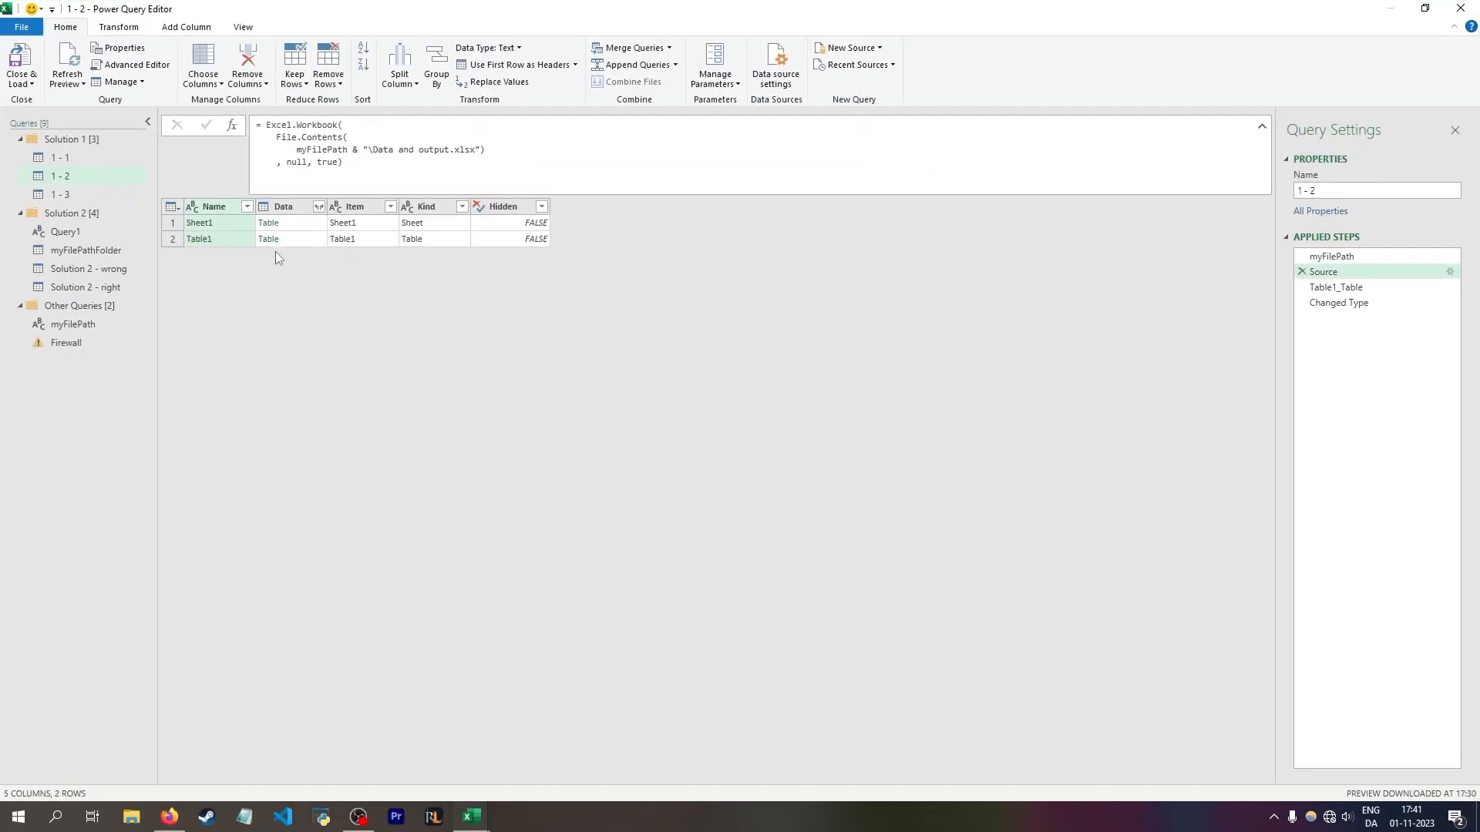
Step: Review the nested myFilePath step in query 1 - 3 and the myFilePath and Folder.Files steps of myFilePathFolder
left_click(71, 194)
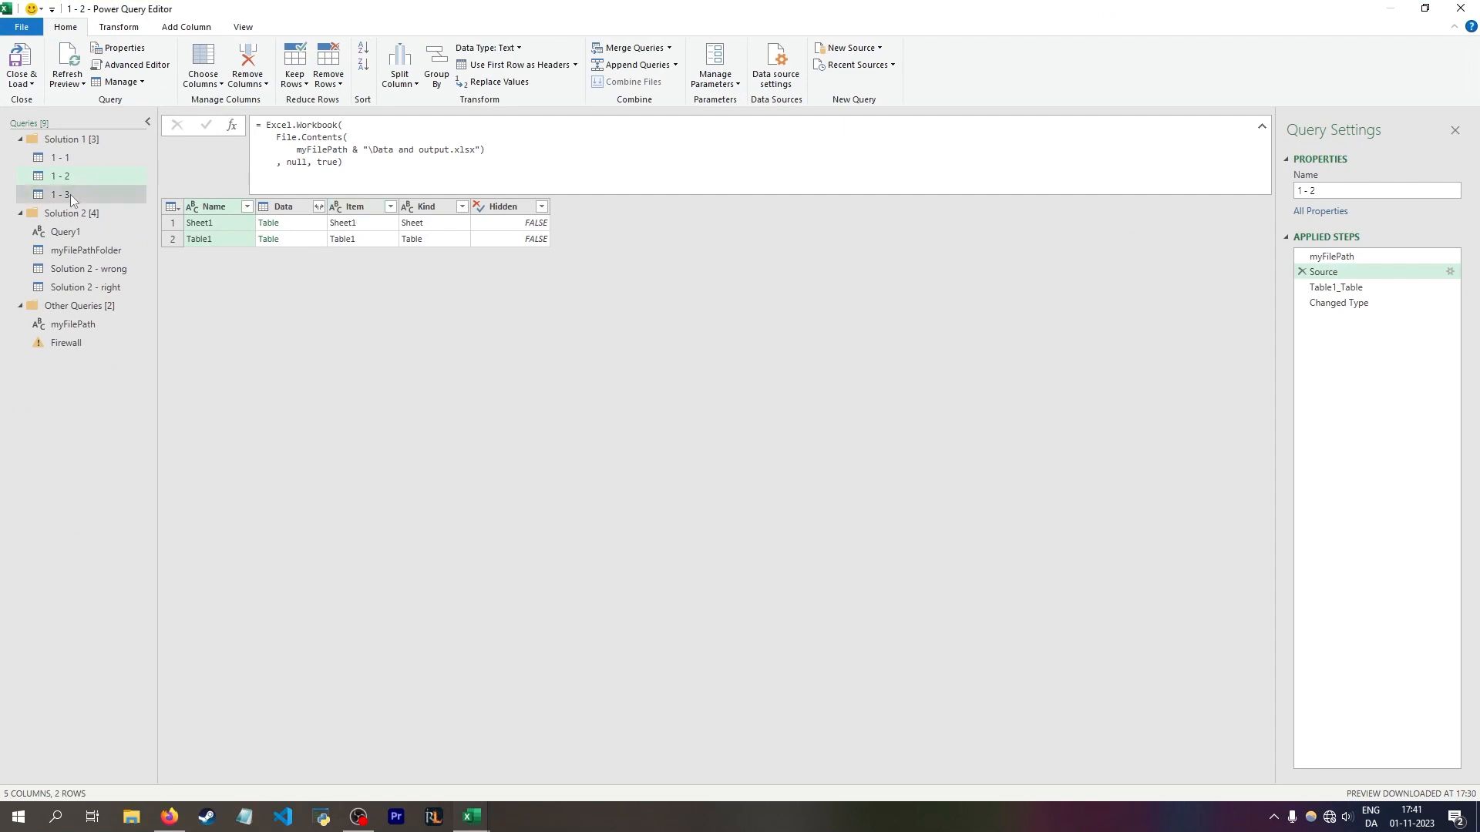
left_click(1331, 257)
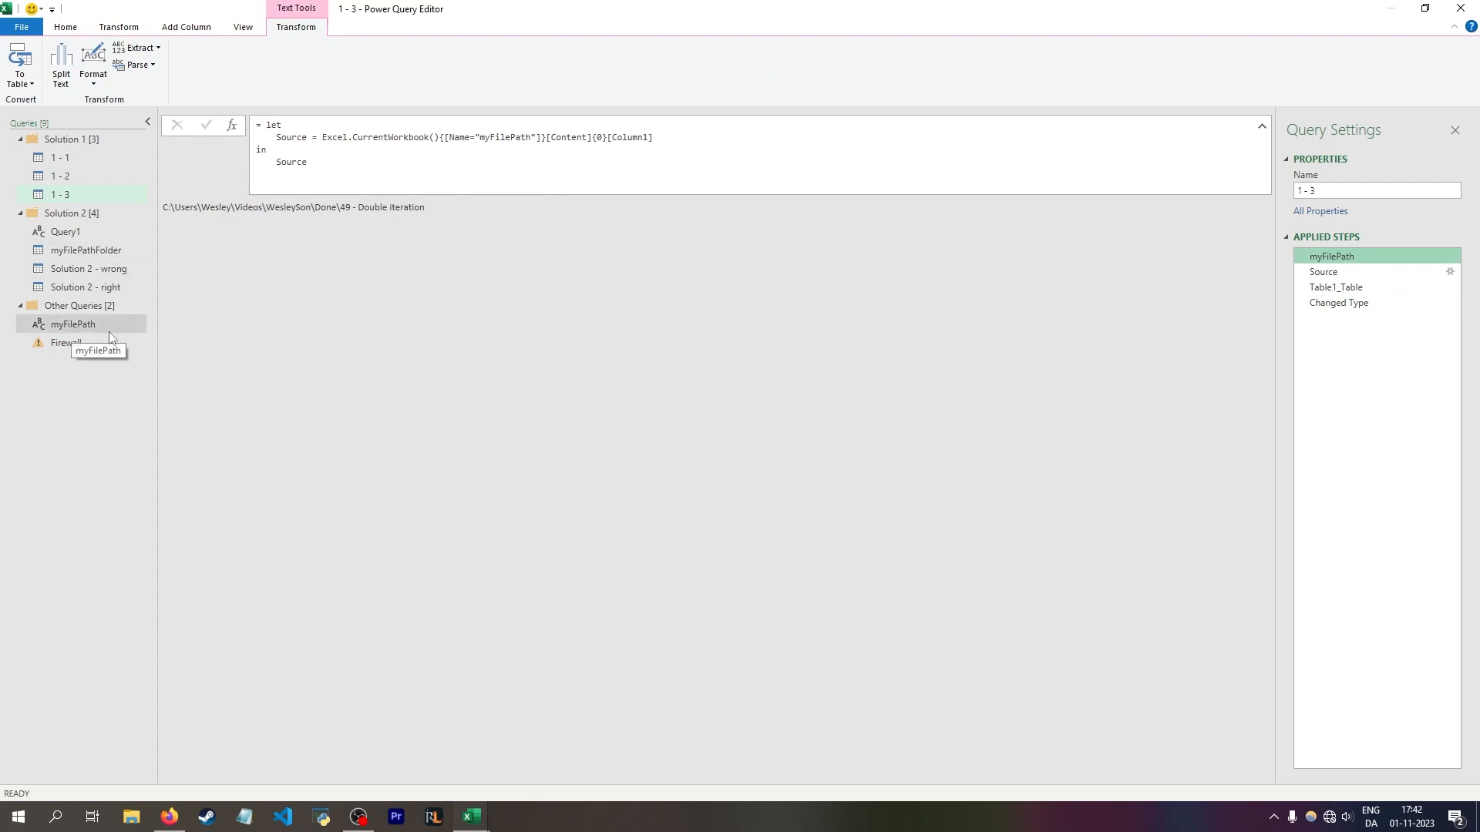
left_click(85, 250)
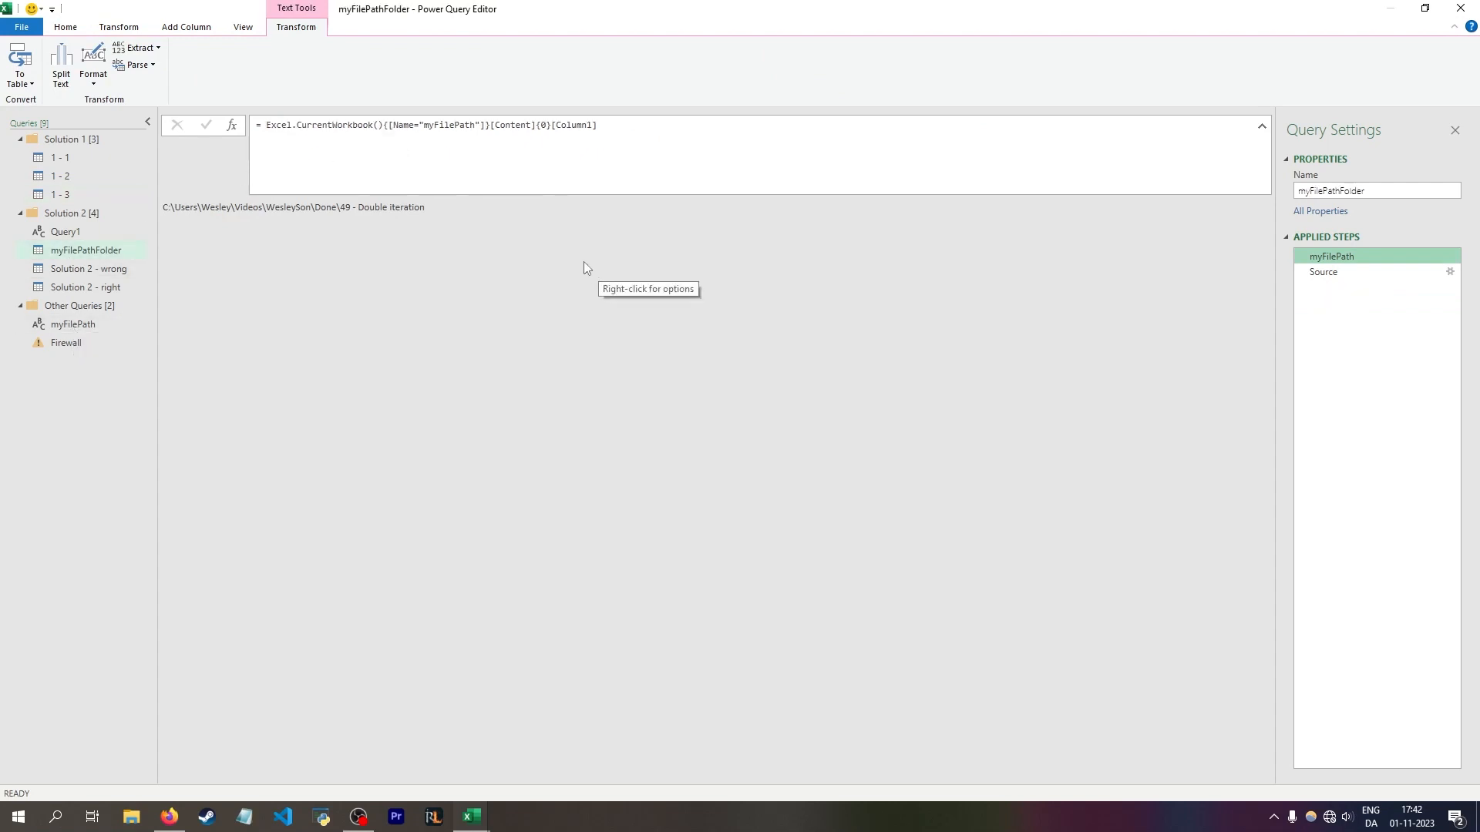
left_click(1357, 266)
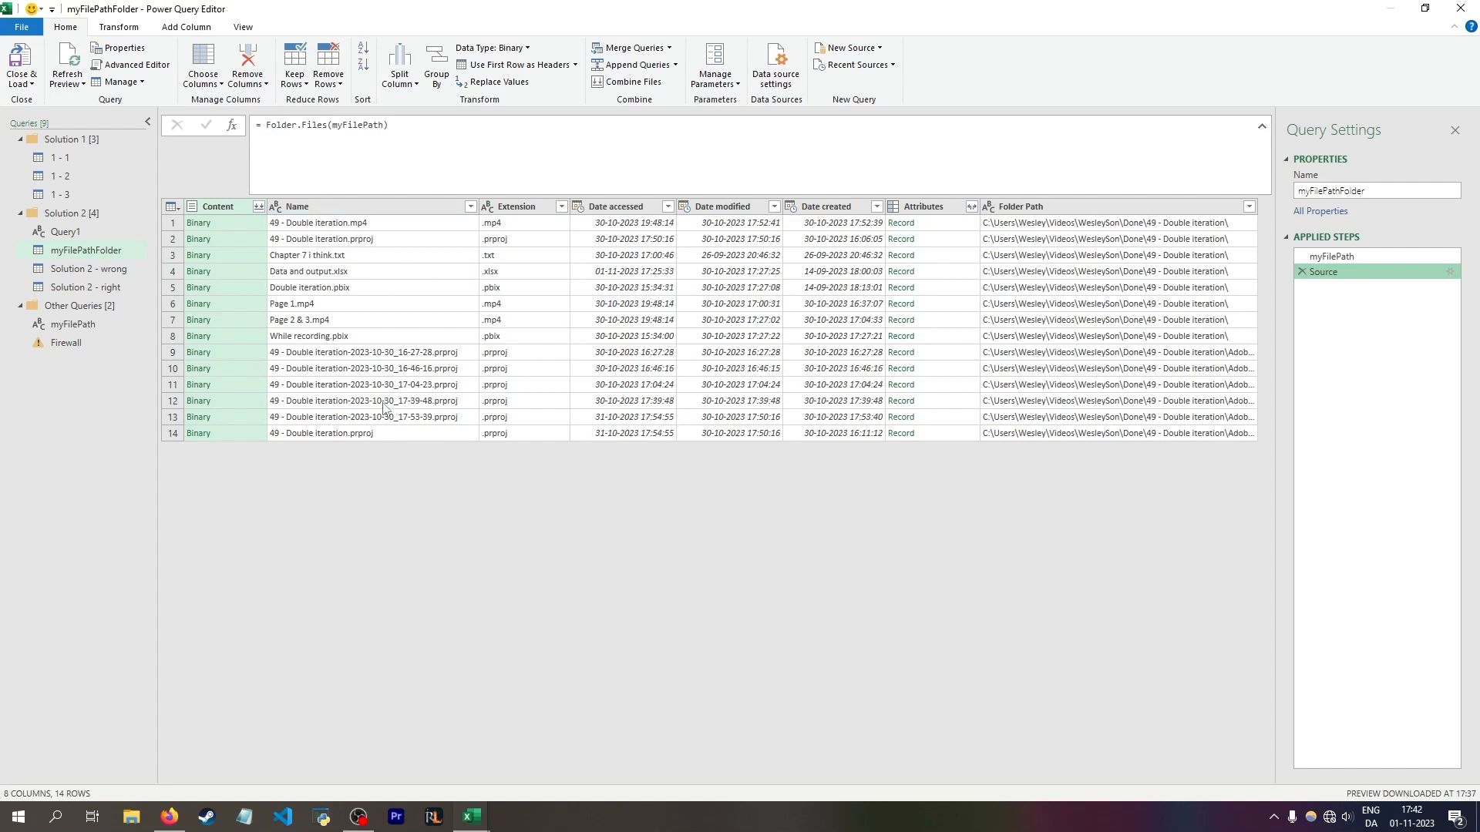
left_click(744, 272)
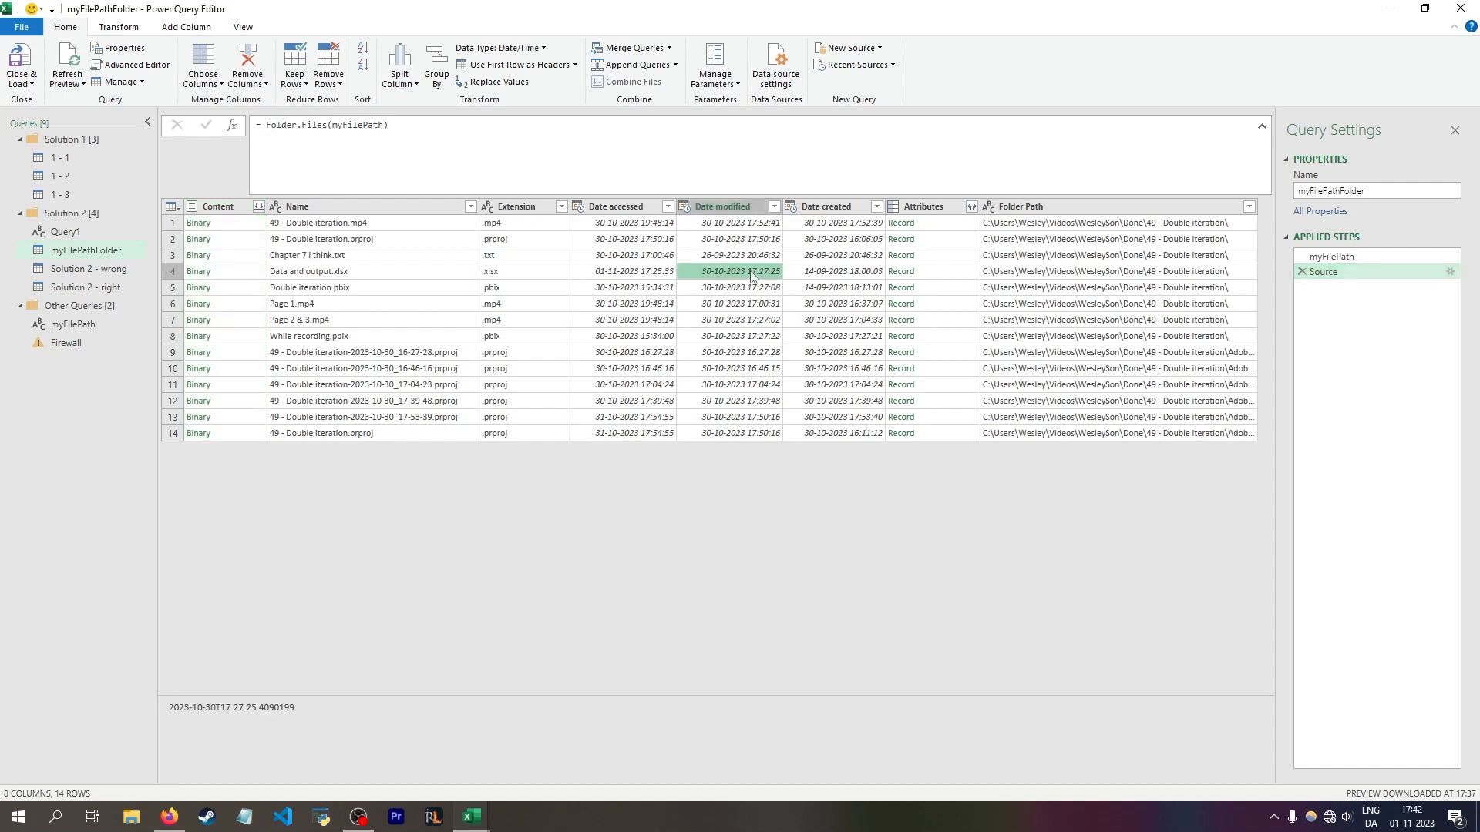
left_click(828, 282)
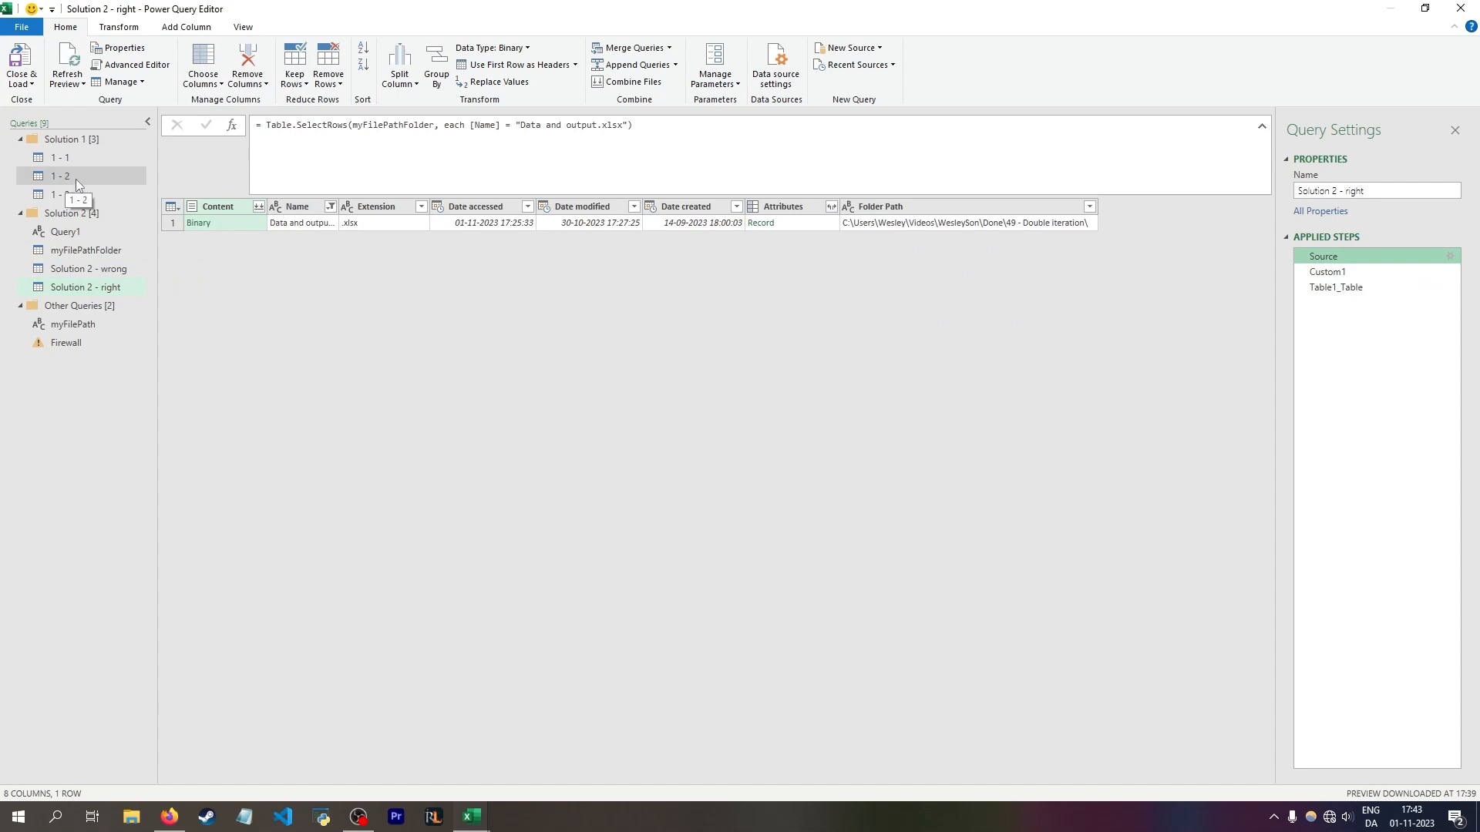
Step: Review the Custom1 and Source step formulas of Solution 2 - right
left_click(1348, 273)
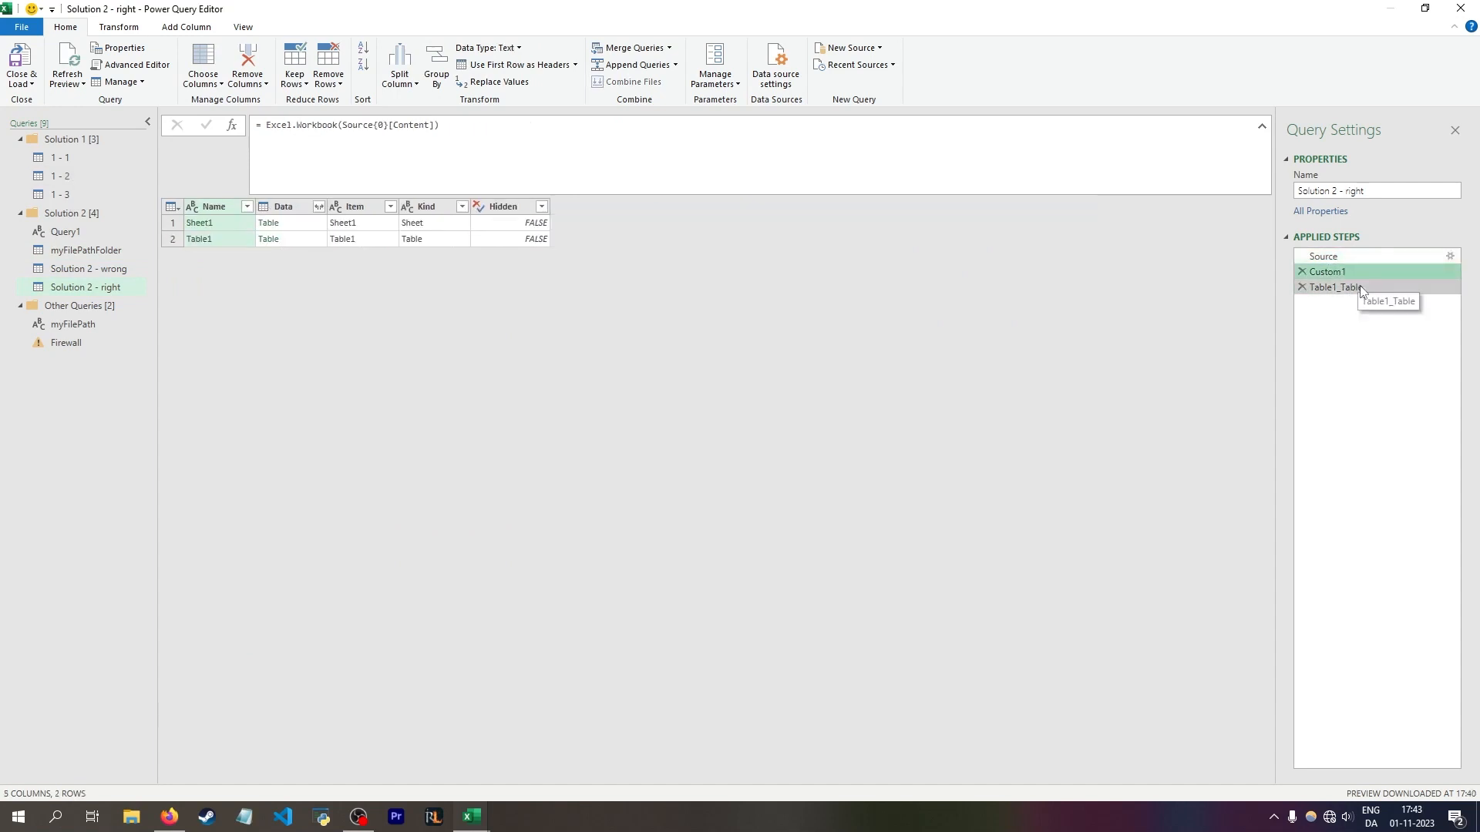
left_click(1380, 258)
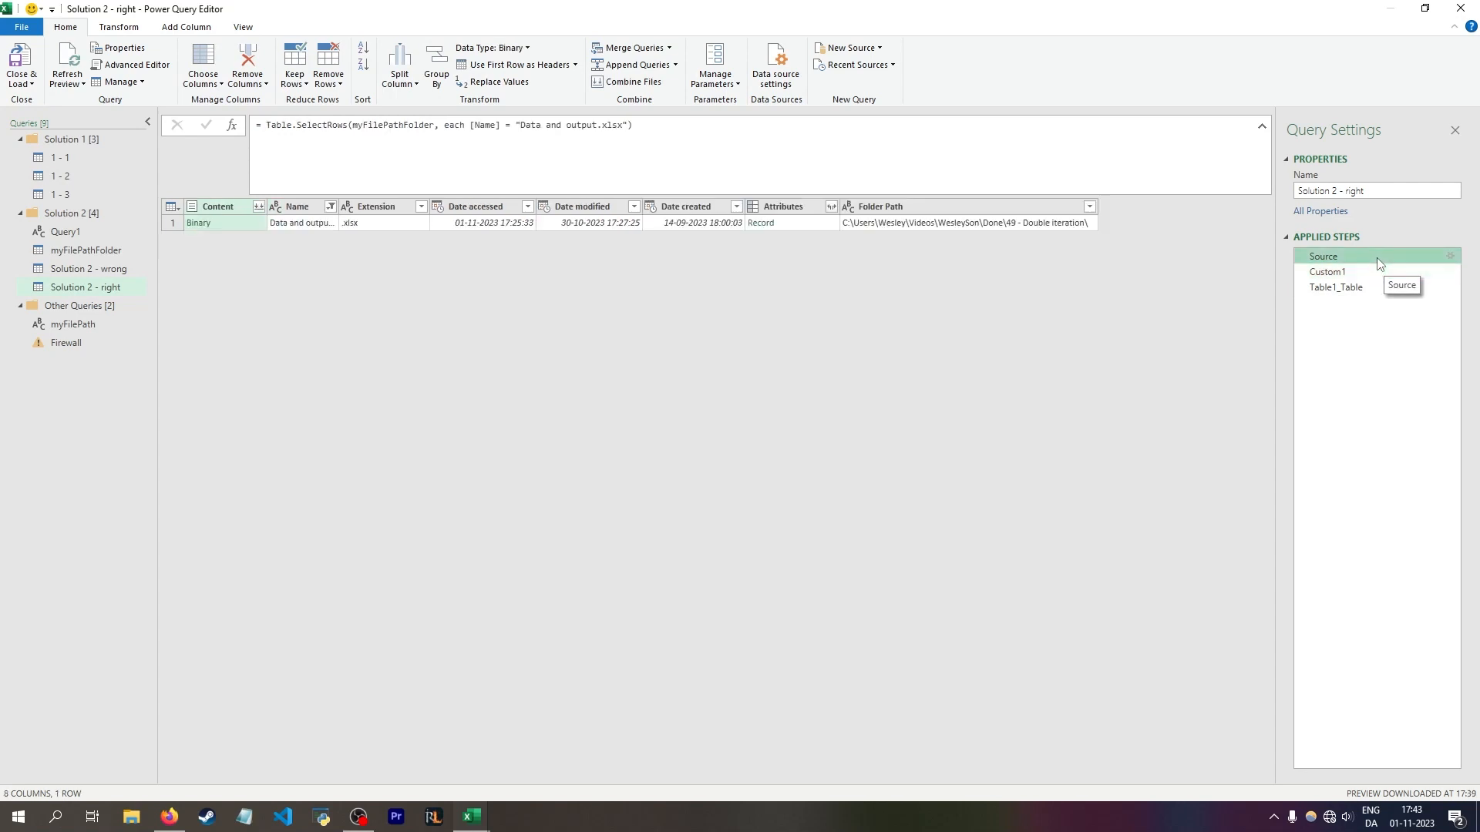